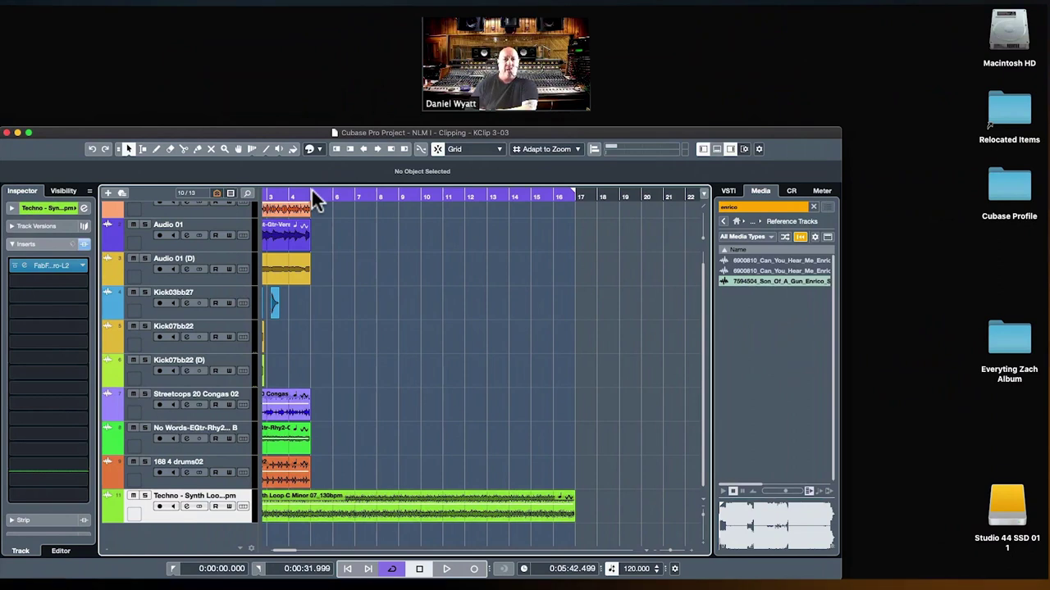
# Show the meeting's participants list and place it beside the project window.
pyautogui.press('super+u')
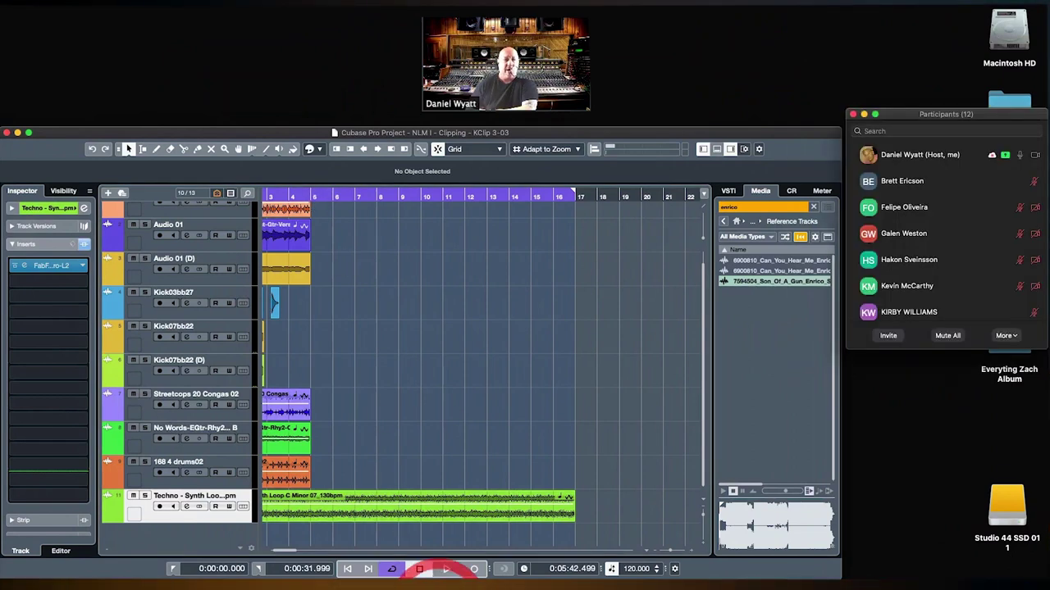
pyautogui.moveTo(911, 111); pyautogui.dragTo(908, 126)
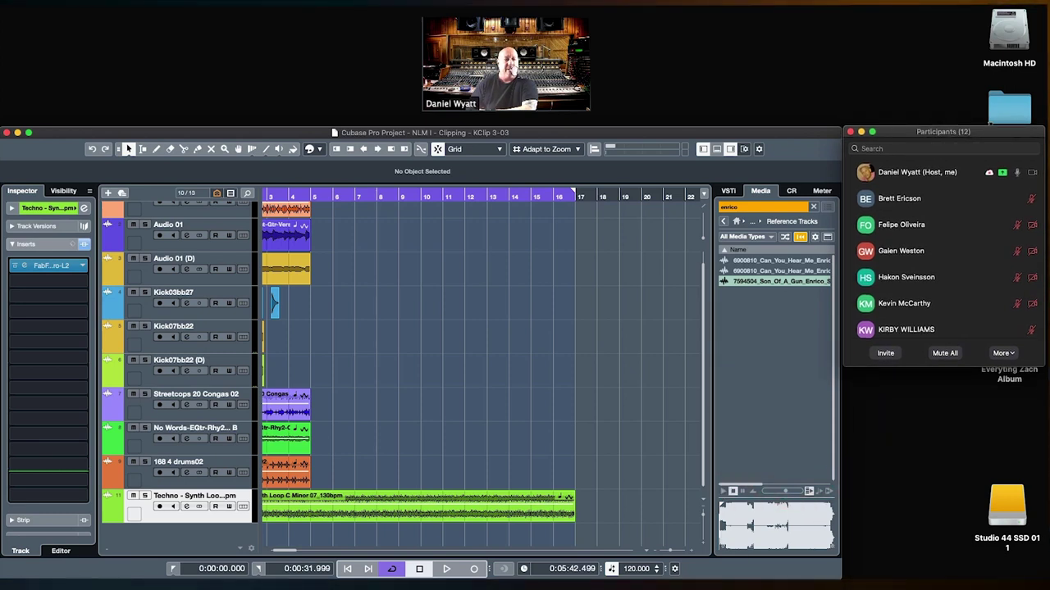
pyautogui.click(751, 322)
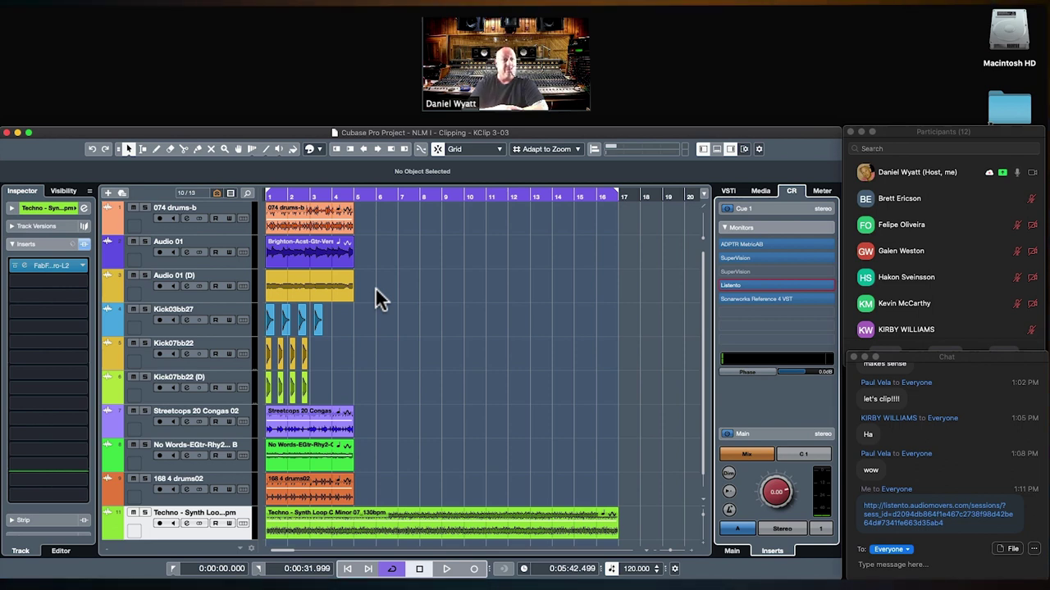
# Look at the existing FabFilter Pro-L 2 insert on the Techno synth loop track and close its window.
pyautogui.click(49, 264)
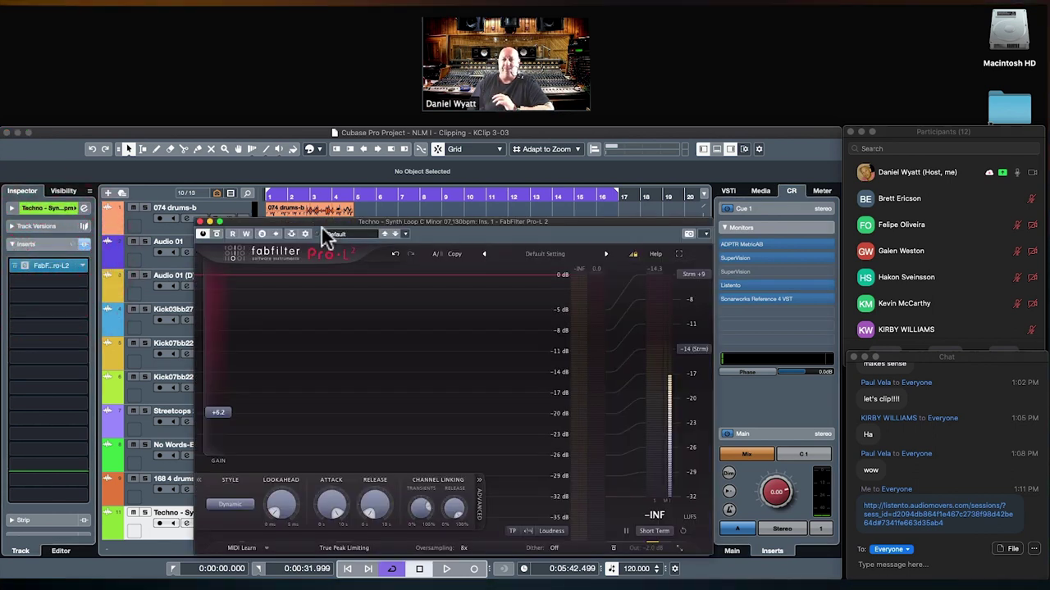
pyautogui.moveTo(317, 221); pyautogui.dragTo(124, 132)
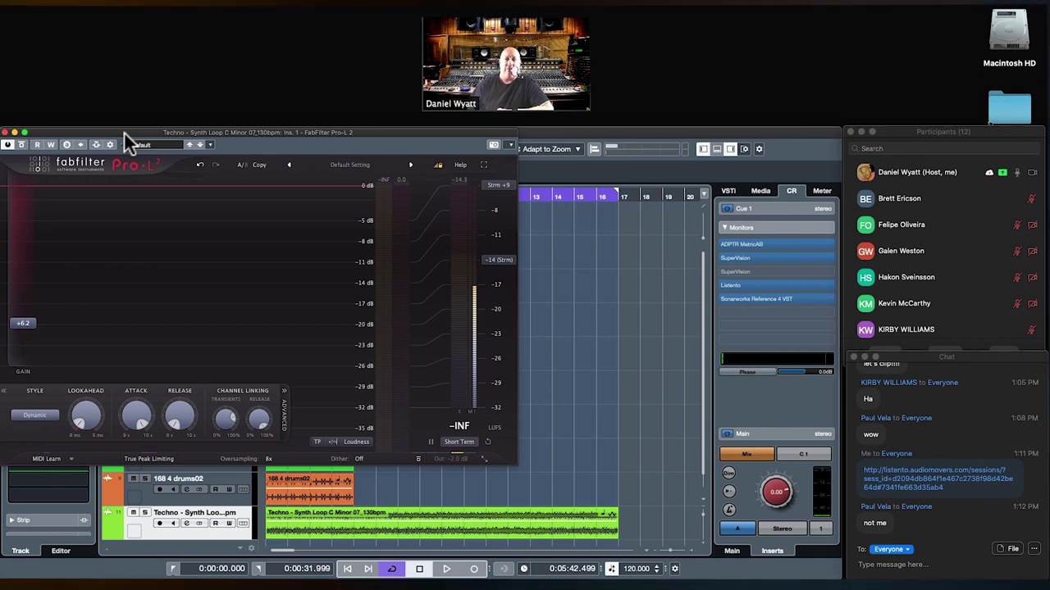
pyautogui.click(6, 132)
# Insert KClip3 in the fourth insert slot of the Techno synth loop track and place its window over the project.
pyautogui.click(82, 309)
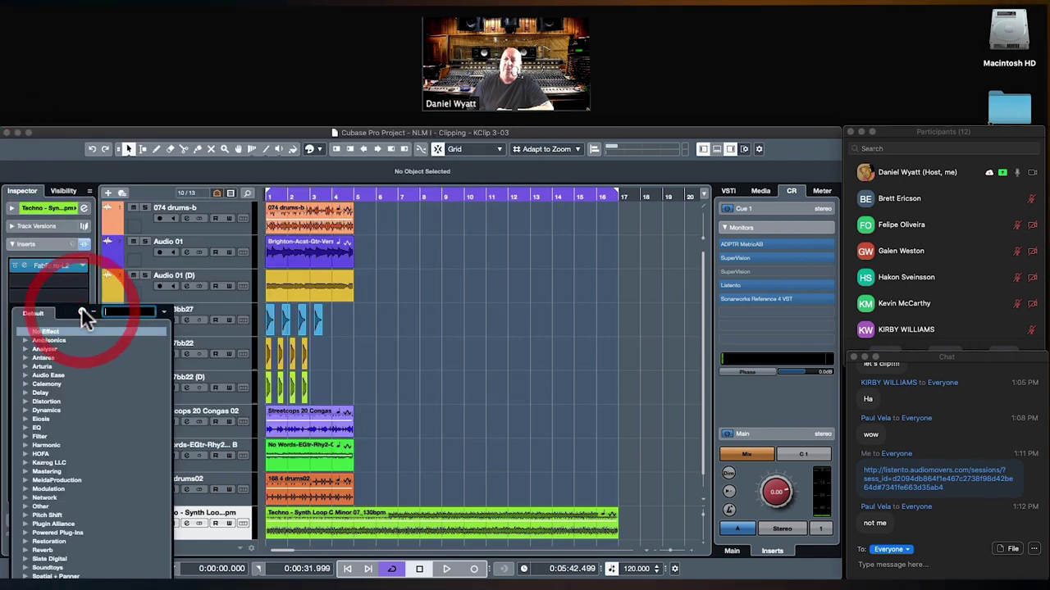
pyautogui.write('kc')
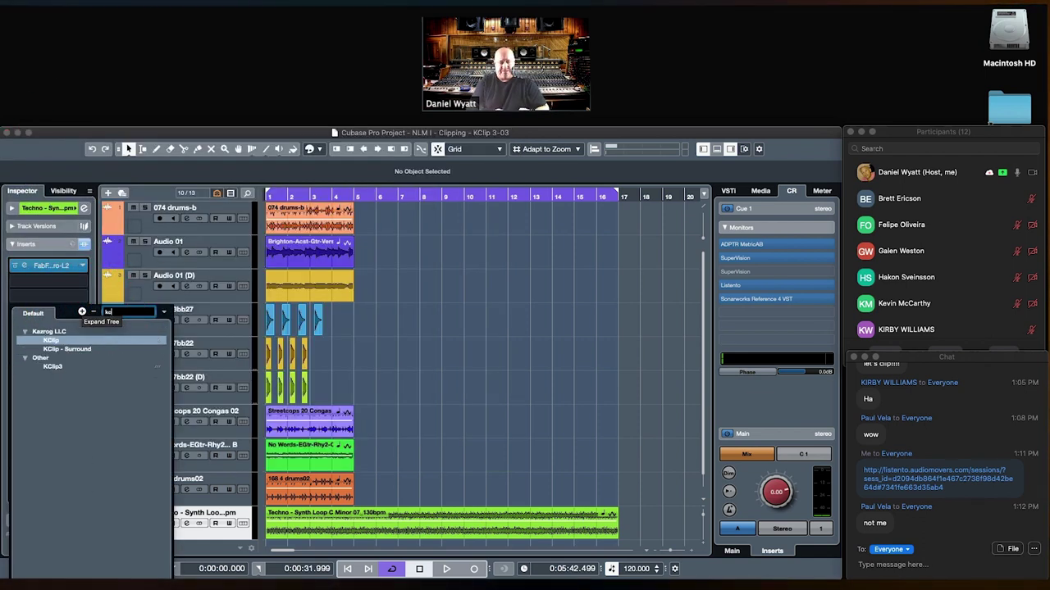
pyautogui.write('lip')
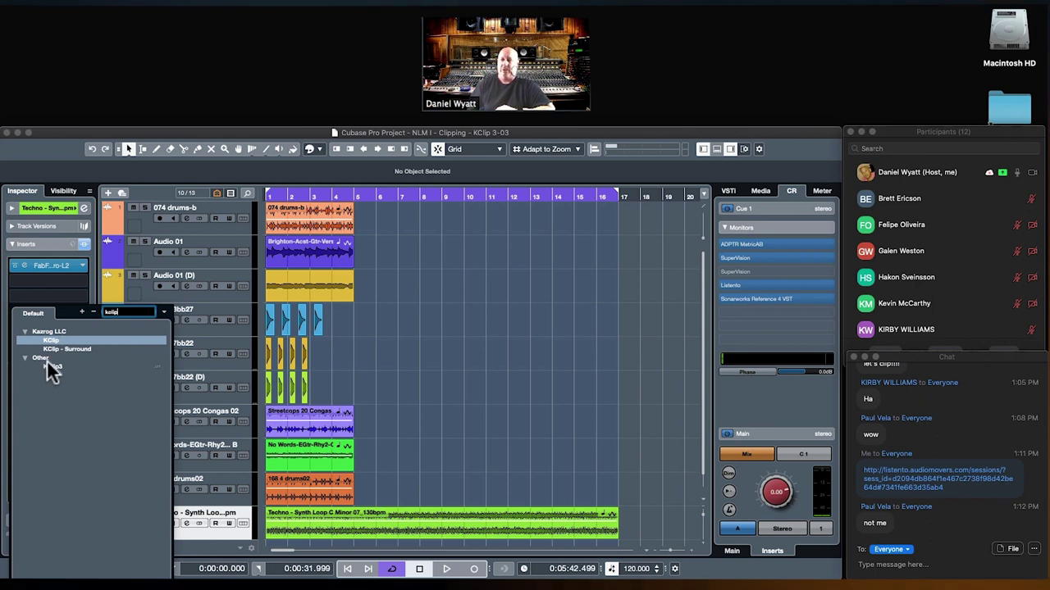
pyautogui.click(49, 366)
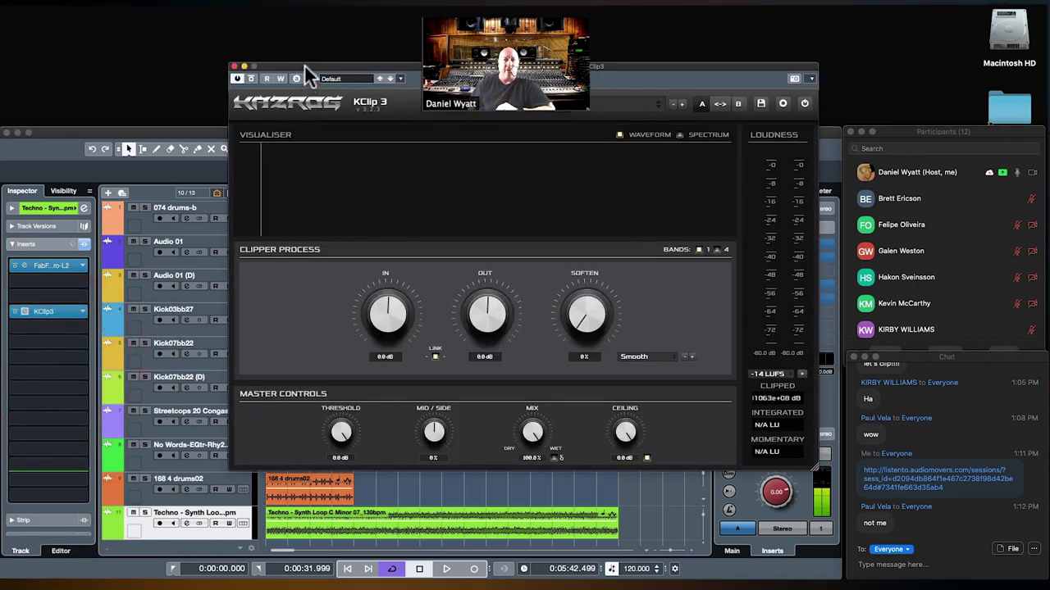
pyautogui.moveTo(305, 67); pyautogui.dragTo(194, 148)
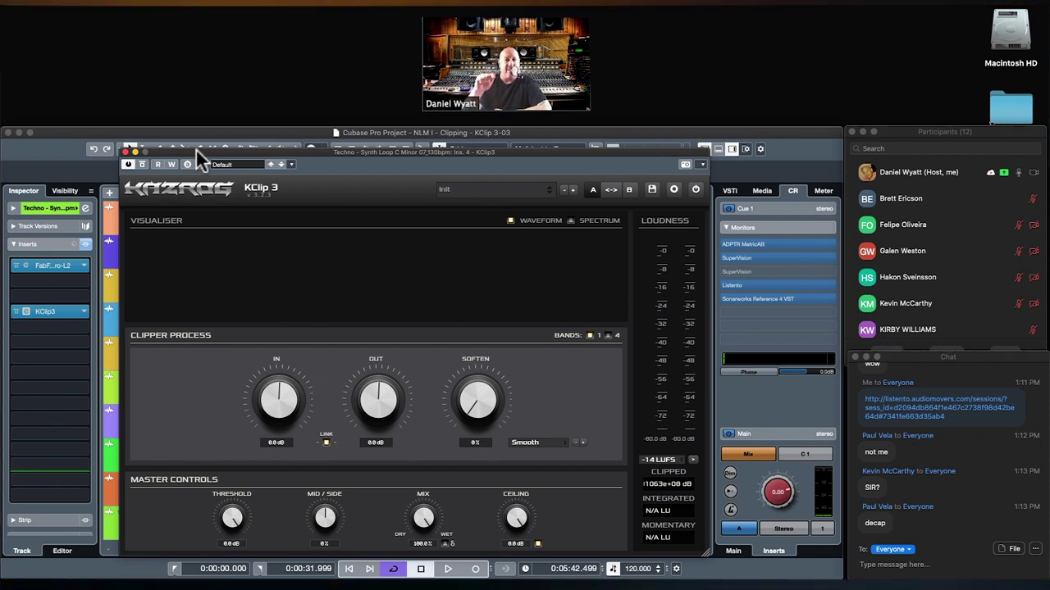
# Switch off the KClip3 and FabFilter Pro-L 2 inserts on the Techno synth loop track.
pyautogui.click(126, 151)
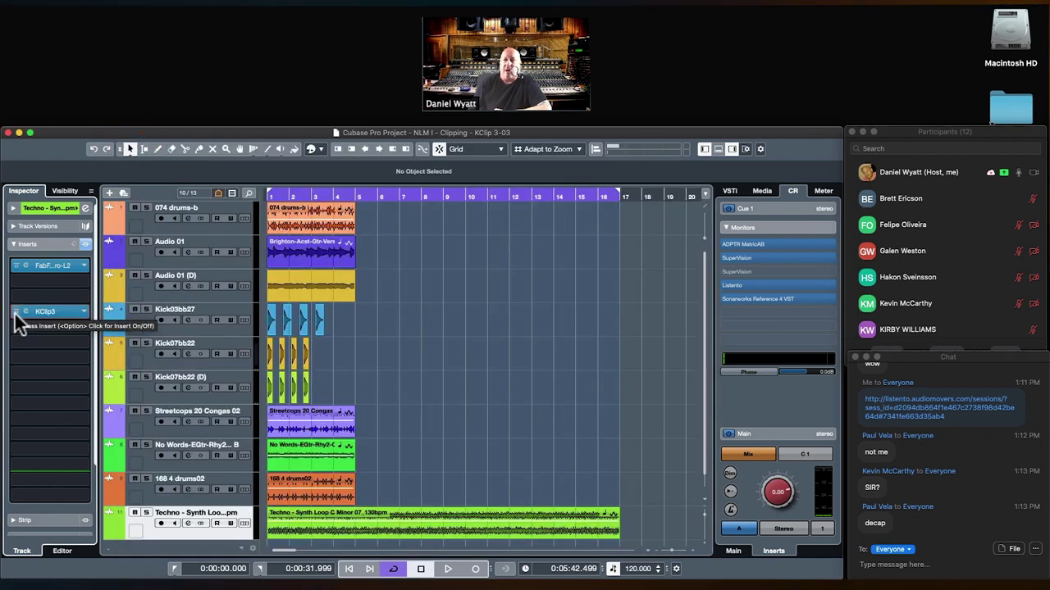
pyautogui.click(16, 312)
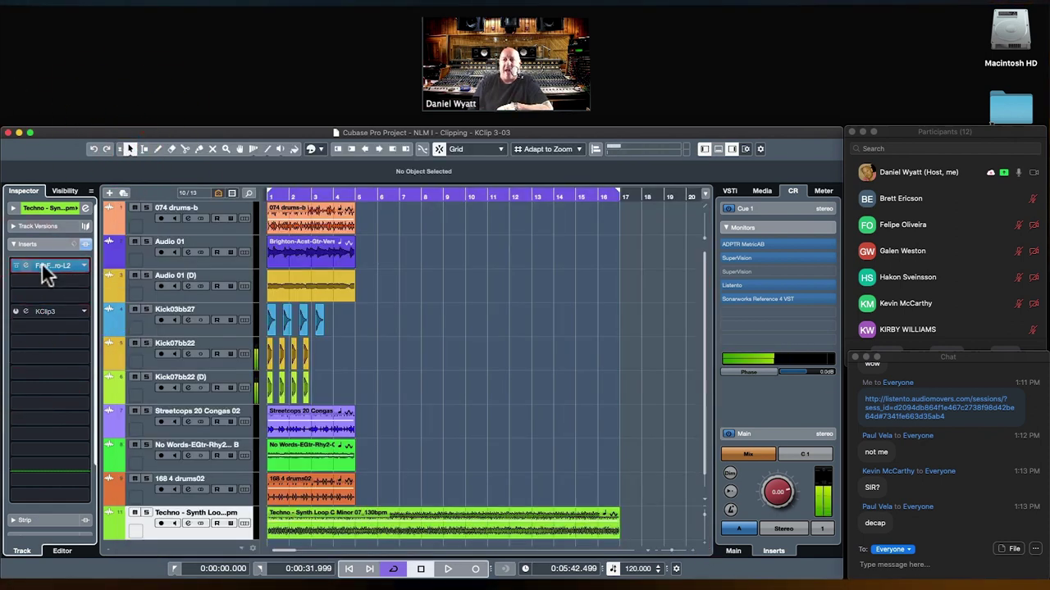
pyautogui.click(41, 264)
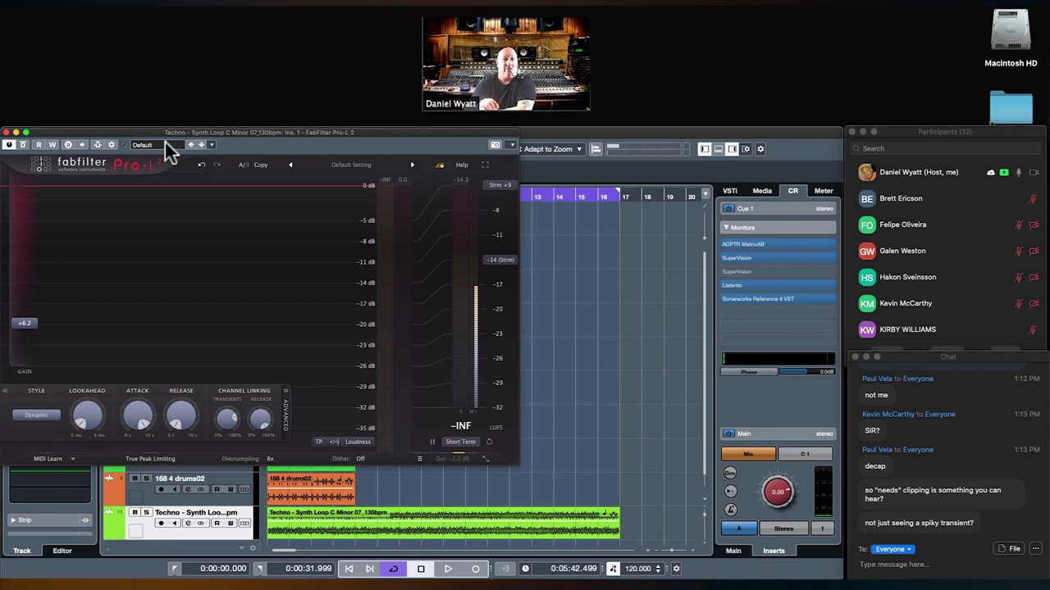
pyautogui.moveTo(147, 131); pyautogui.dragTo(343, 221)
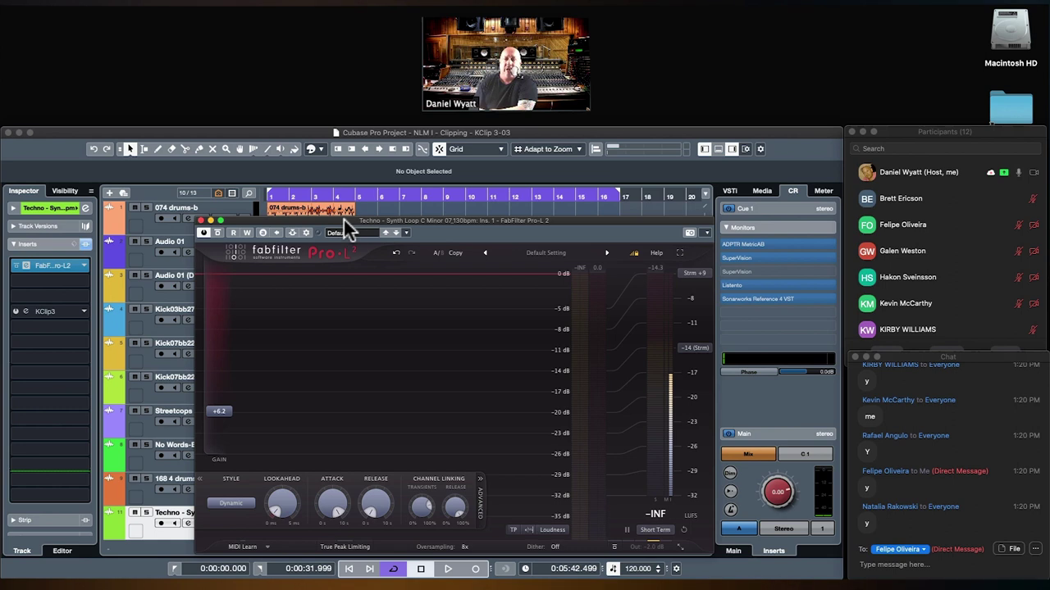
pyautogui.click(20, 265)
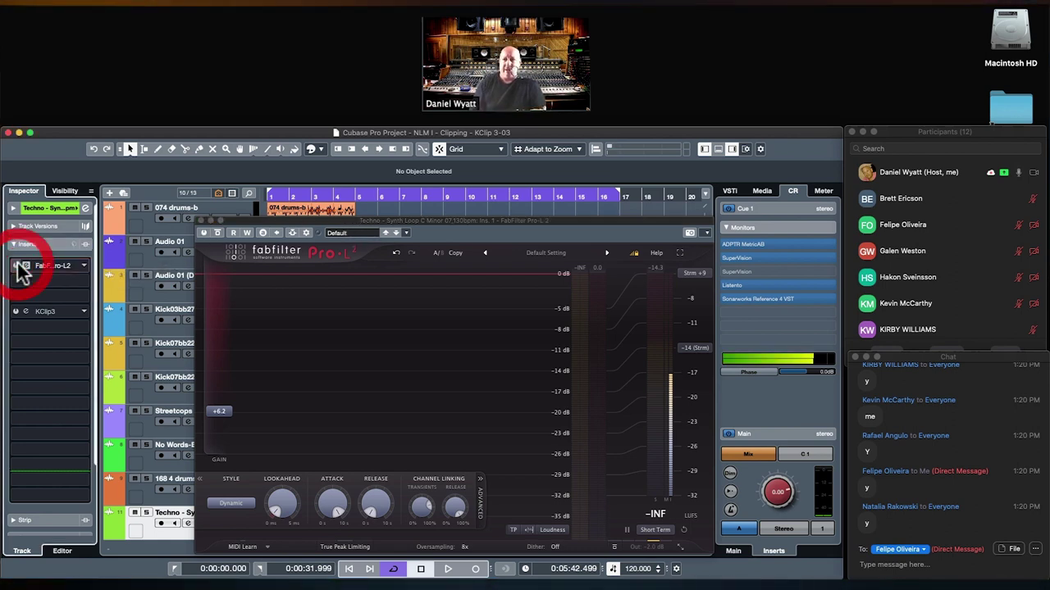
# Add a second FabFilter Pro-L 2 in the synth loop track's second insert slot and close the first instance's window.
pyautogui.click(83, 281)
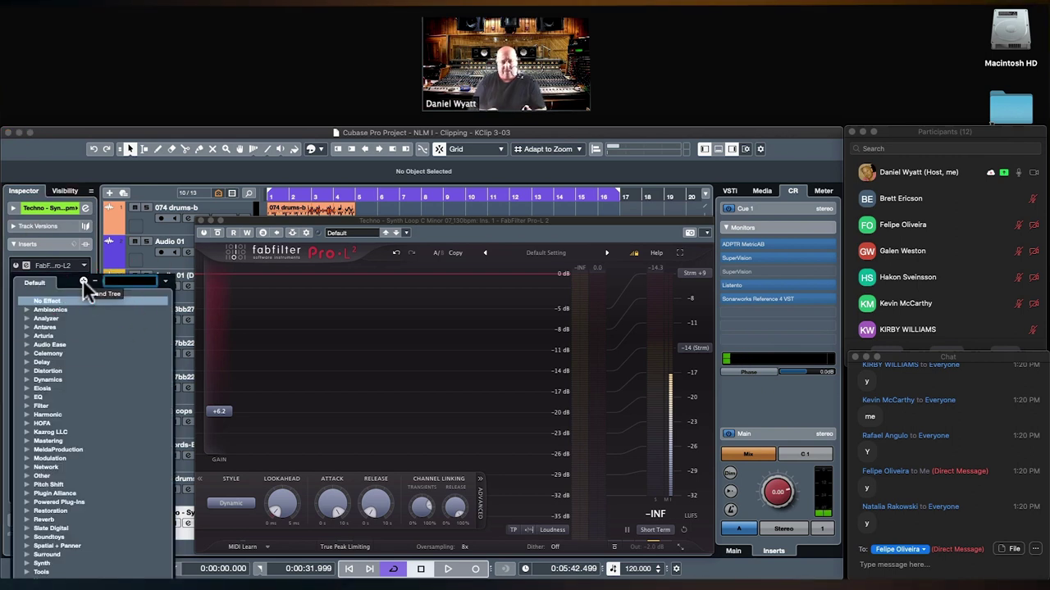
pyautogui.write('pro')
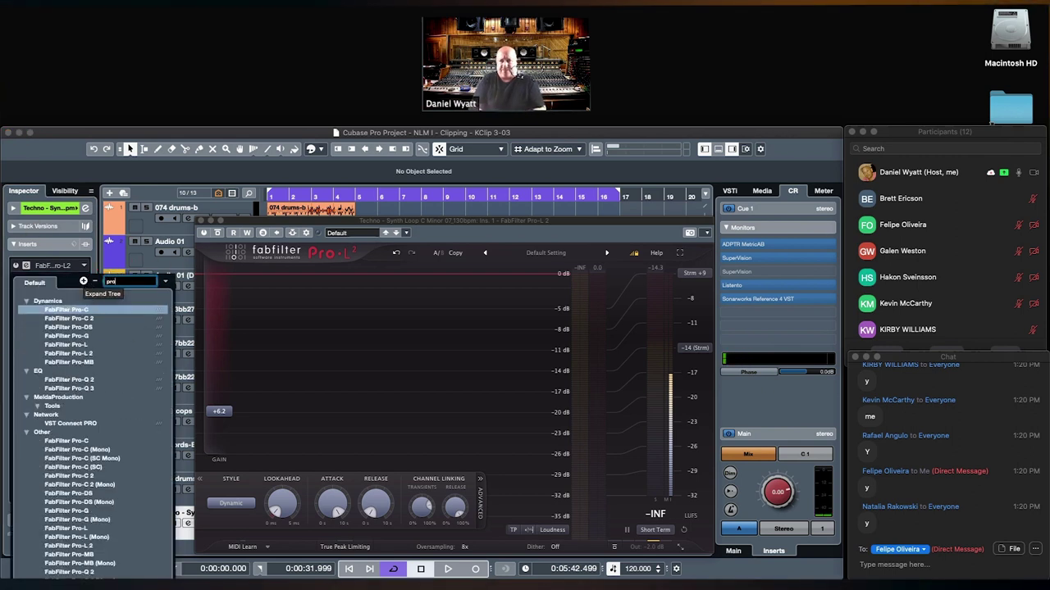
pyautogui.click(82, 347)
pyautogui.click(201, 220)
pyautogui.moveTo(325, 80); pyautogui.dragTo(255, 218)
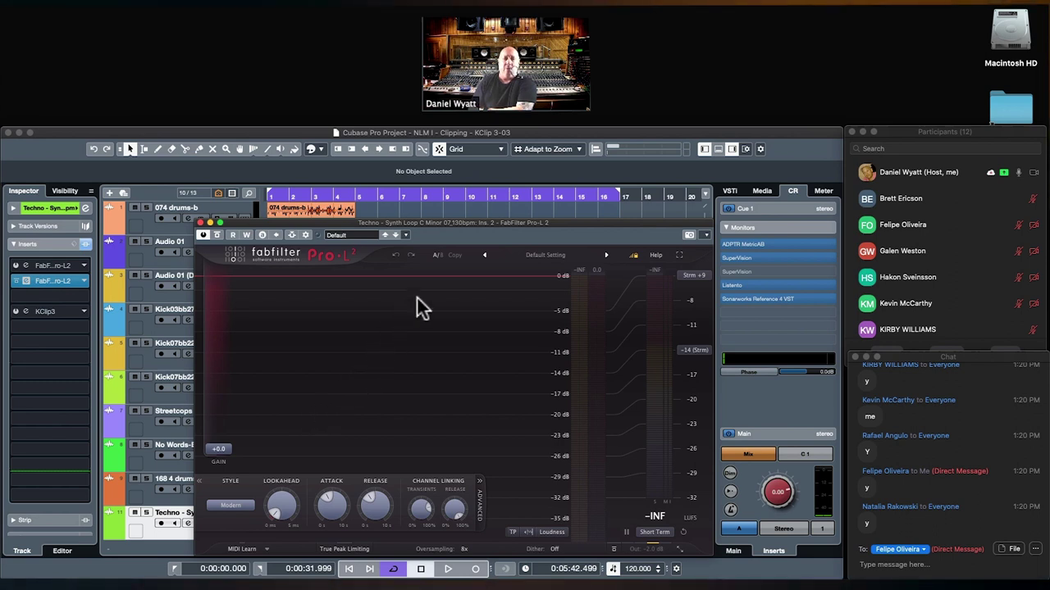
# Load the Clipping bM preset from the Clipping category of the V1 Preset Folder in the new Pro-L 2.
pyautogui.click(526, 258)
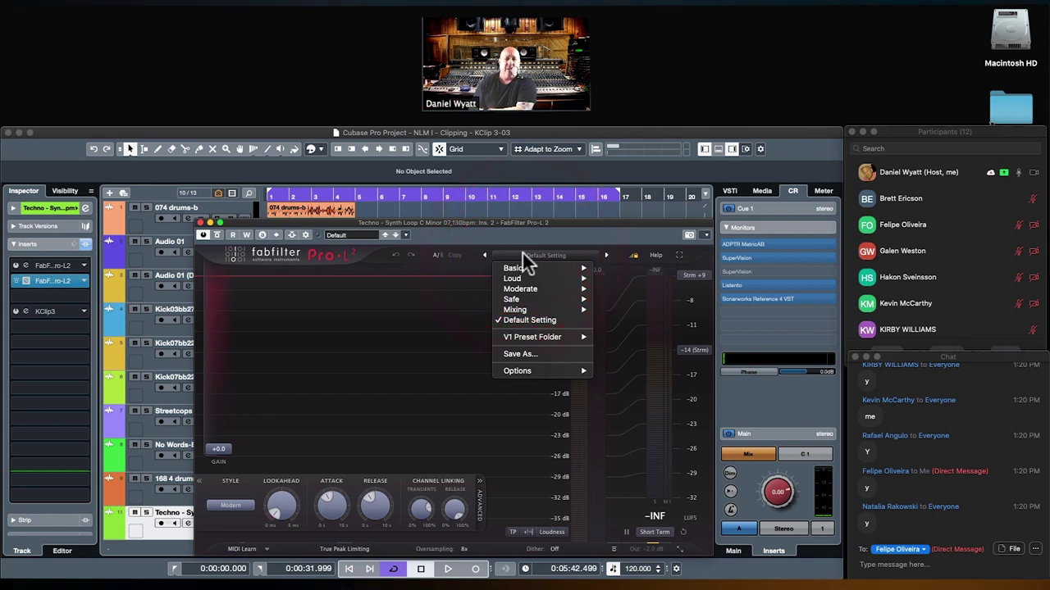
pyautogui.moveTo(527, 268)
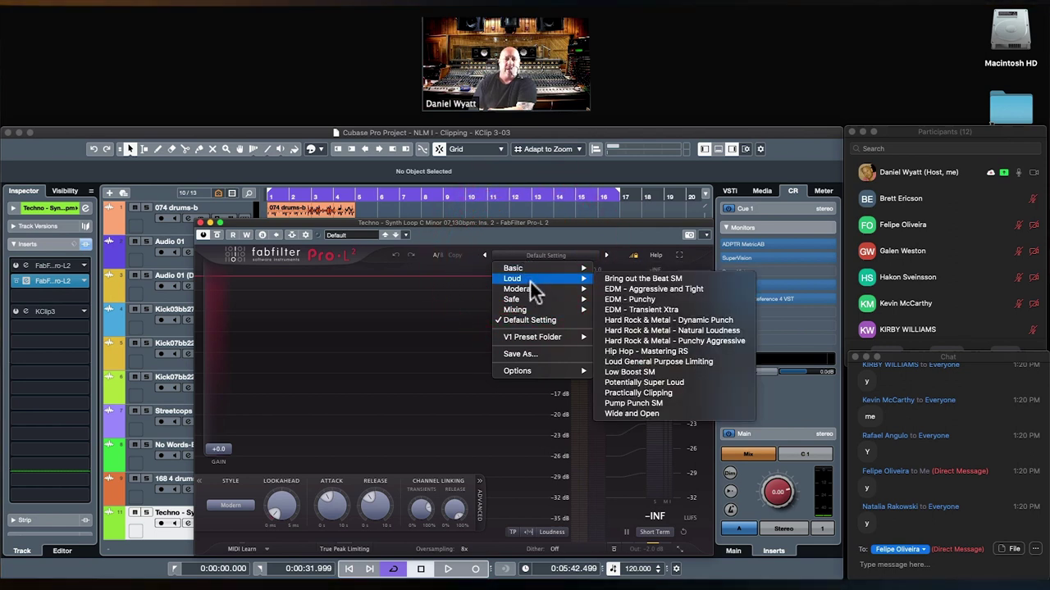
pyautogui.moveTo(532, 287)
pyautogui.moveTo(535, 307)
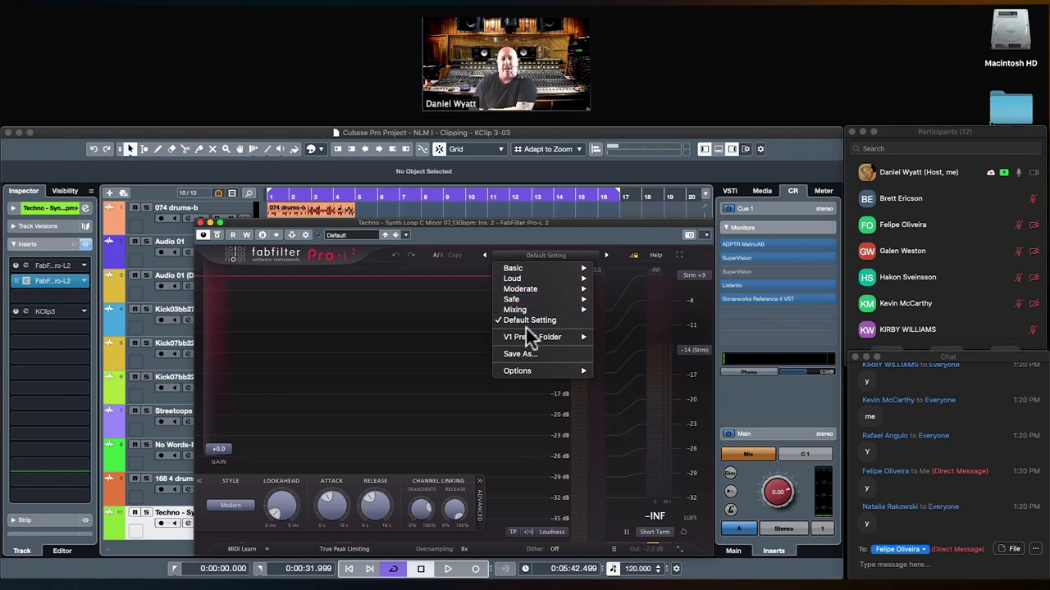
pyautogui.moveTo(529, 335)
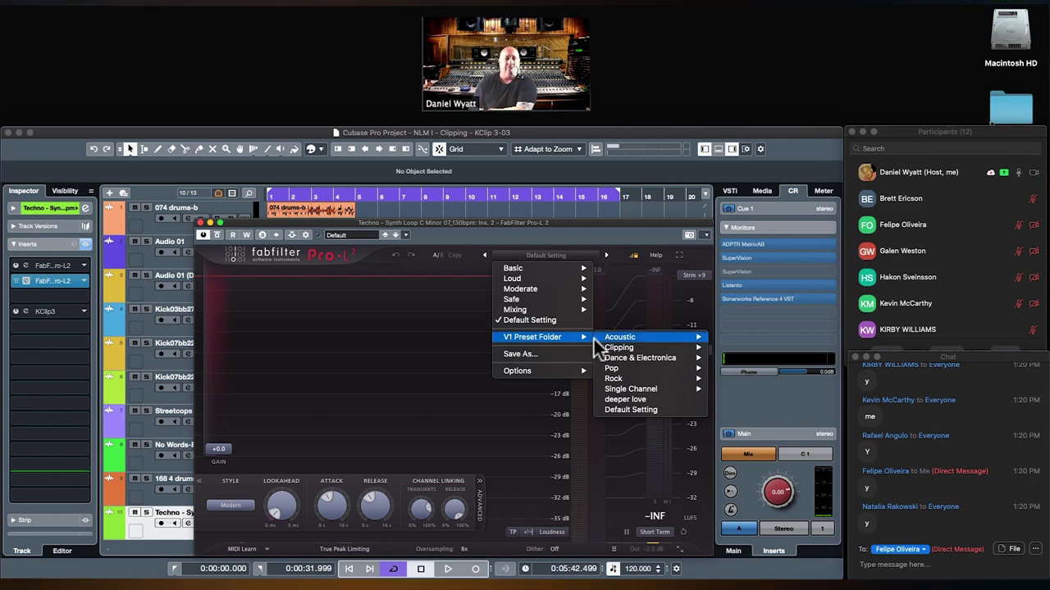
pyautogui.moveTo(611, 349)
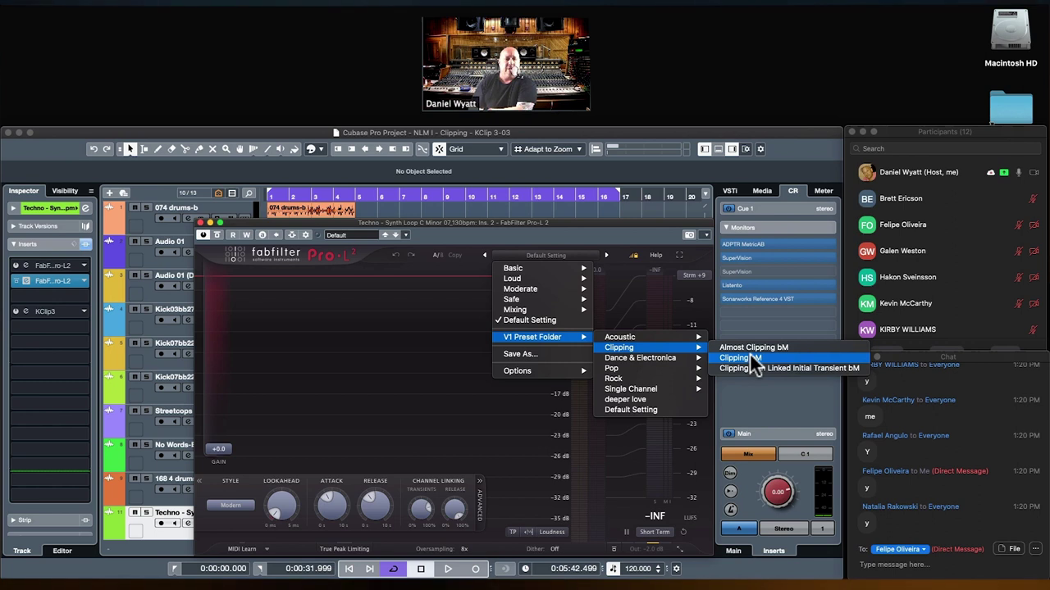
pyautogui.click(751, 356)
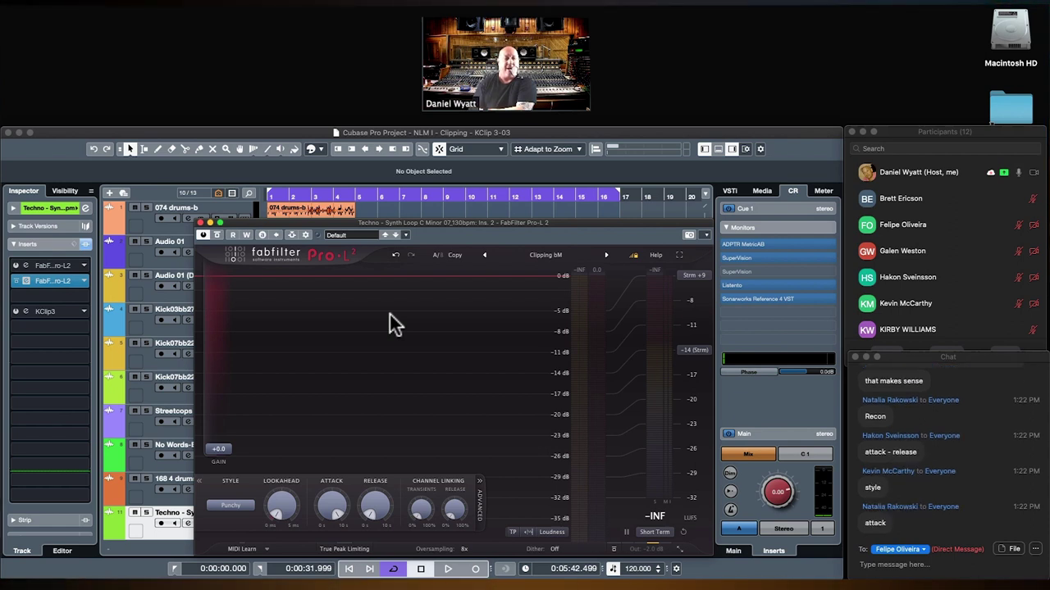
# Inspect the Attack and Release settings of the Clipping bM preset.
pyautogui.moveTo(320, 504)
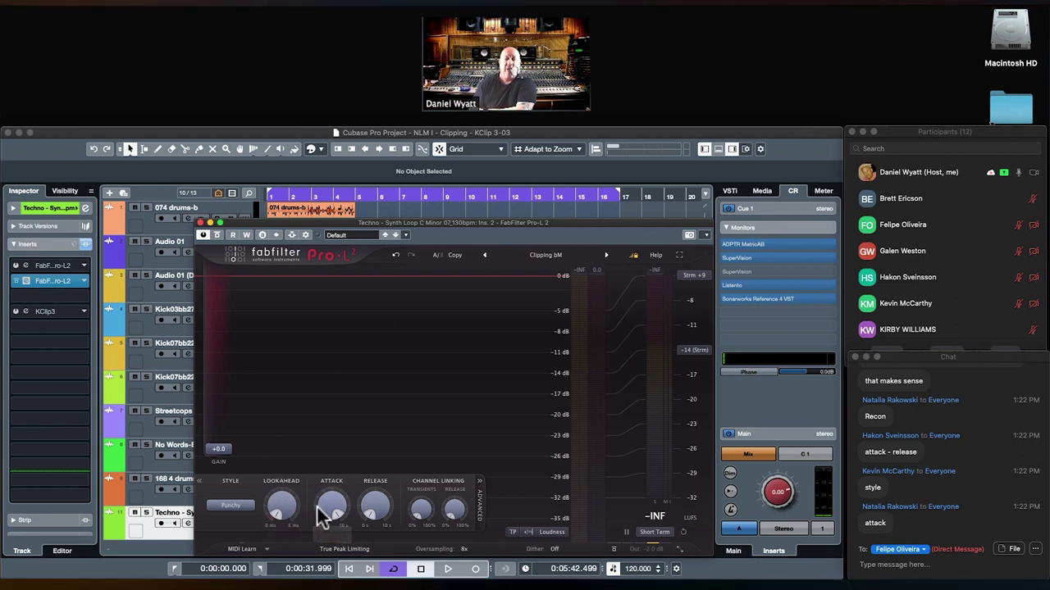
pyautogui.moveTo(320, 507); pyautogui.dragTo(340, 476)
pyautogui.click(323, 502)
pyautogui.click(328, 499)
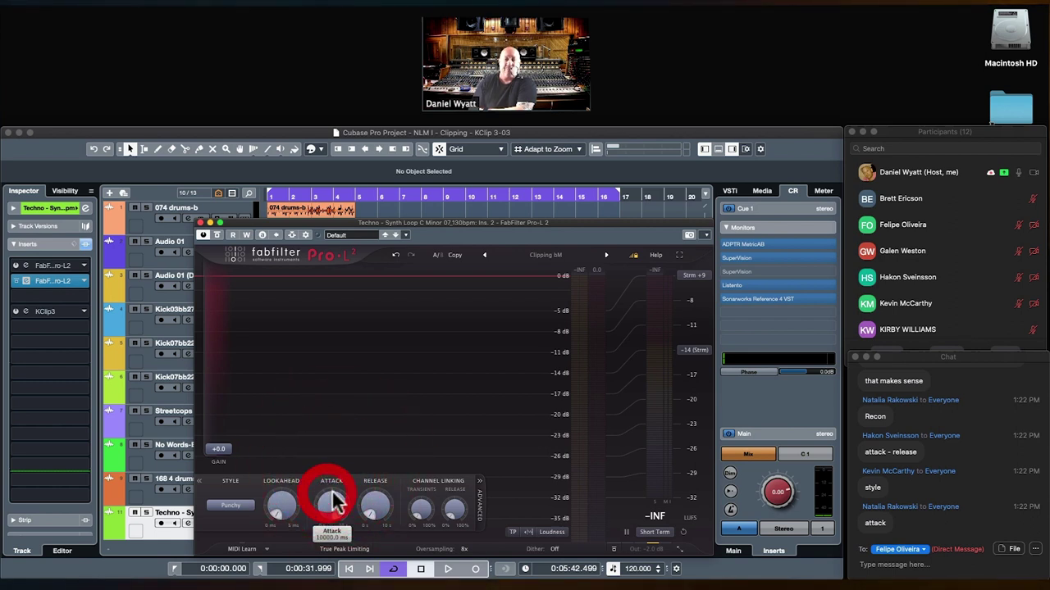
pyautogui.click(371, 515)
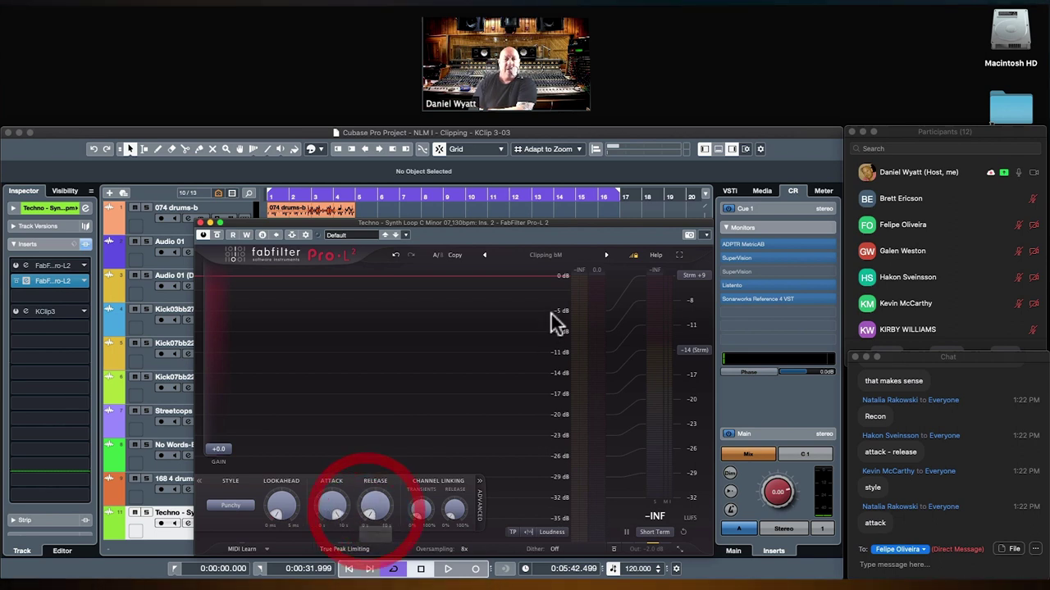
# Compare the Clipping with Linked Initial Transient preset and load Almost Clipping bM, checking its attack and release.
pyautogui.click(606, 256)
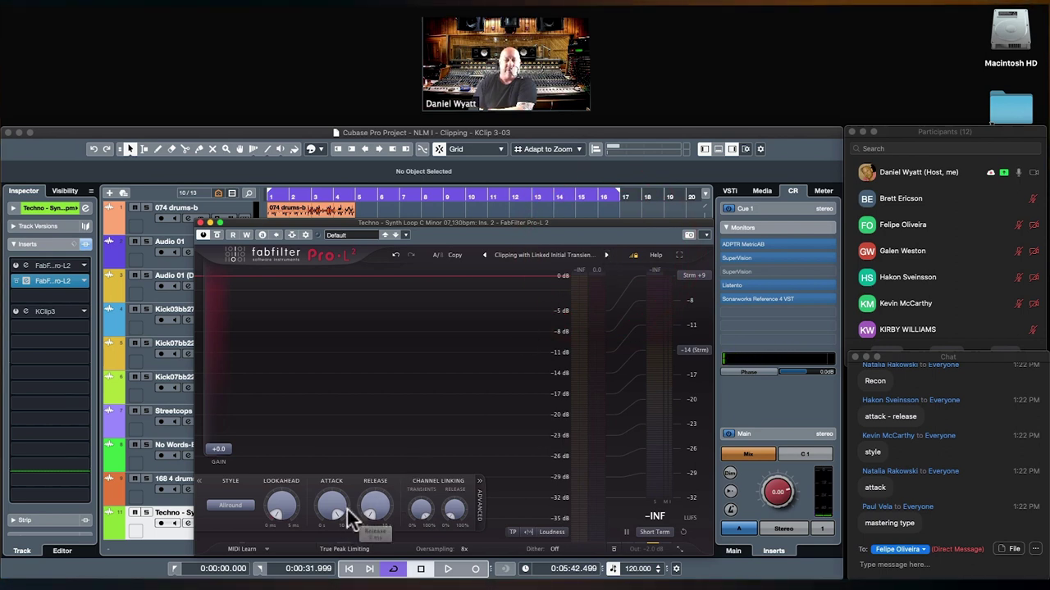
pyautogui.click(483, 257)
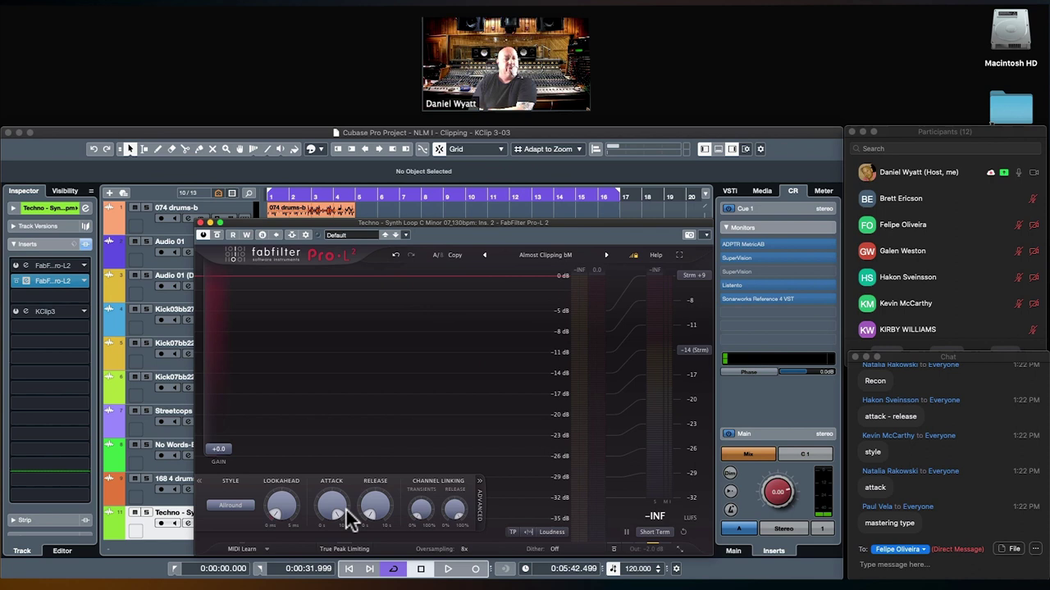
pyautogui.moveTo(336, 515)
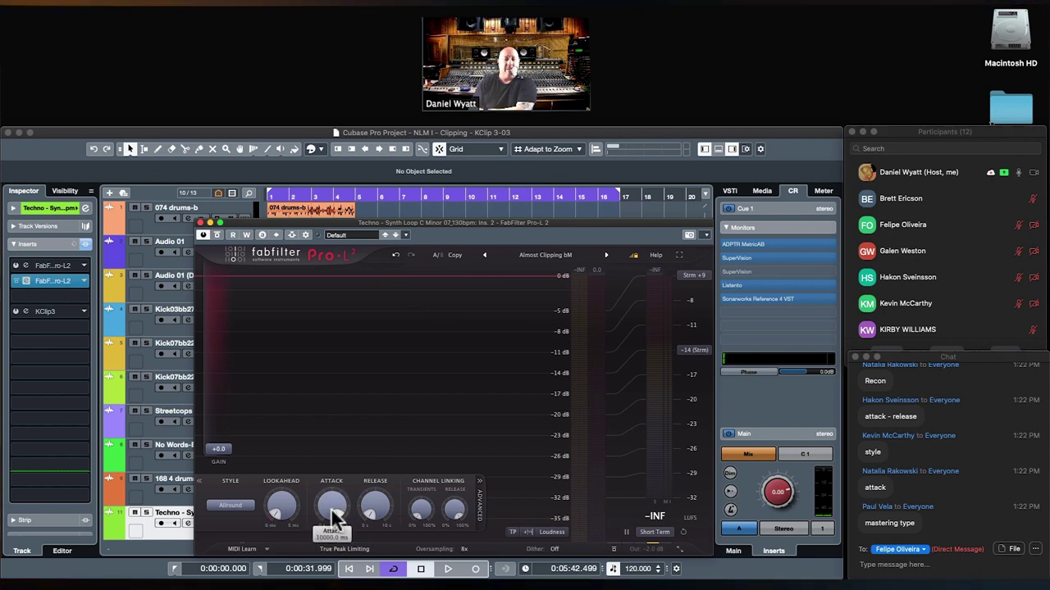
pyautogui.moveTo(218, 445)
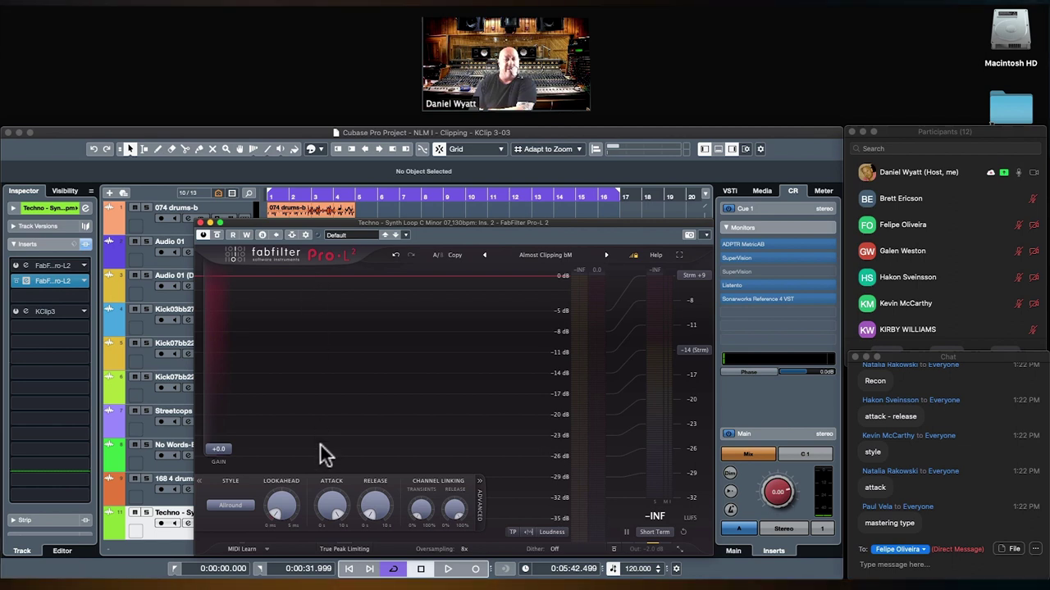
# Turn the limiter's Attack down to 0 ms and back up to its maximum, and check the Release setting.
pyautogui.moveTo(330, 509)
pyautogui.moveTo(331, 506); pyautogui.dragTo(332, 558)
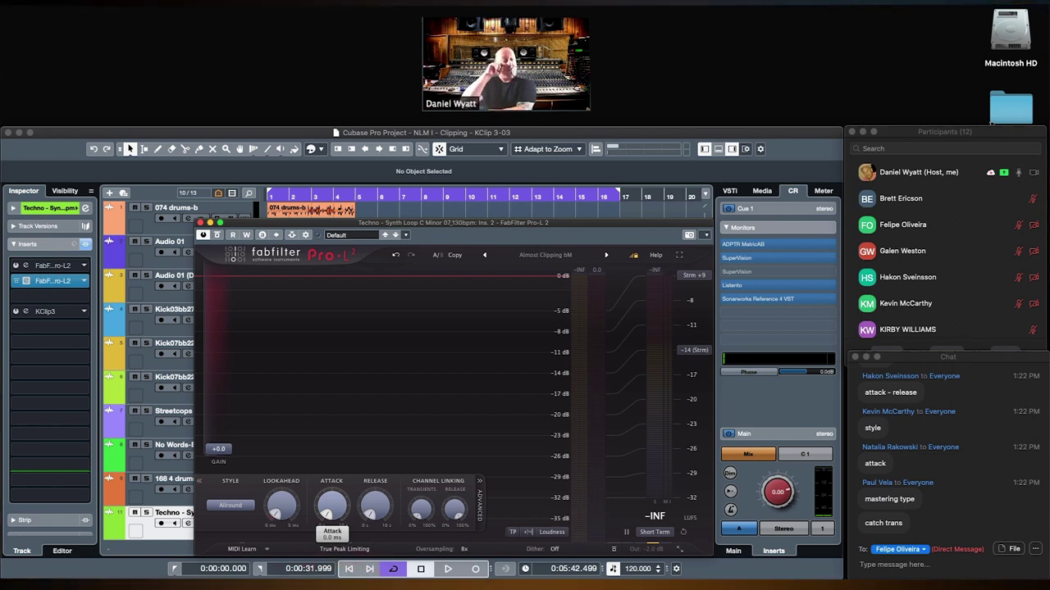
pyautogui.moveTo(331, 506); pyautogui.dragTo(378, 321)
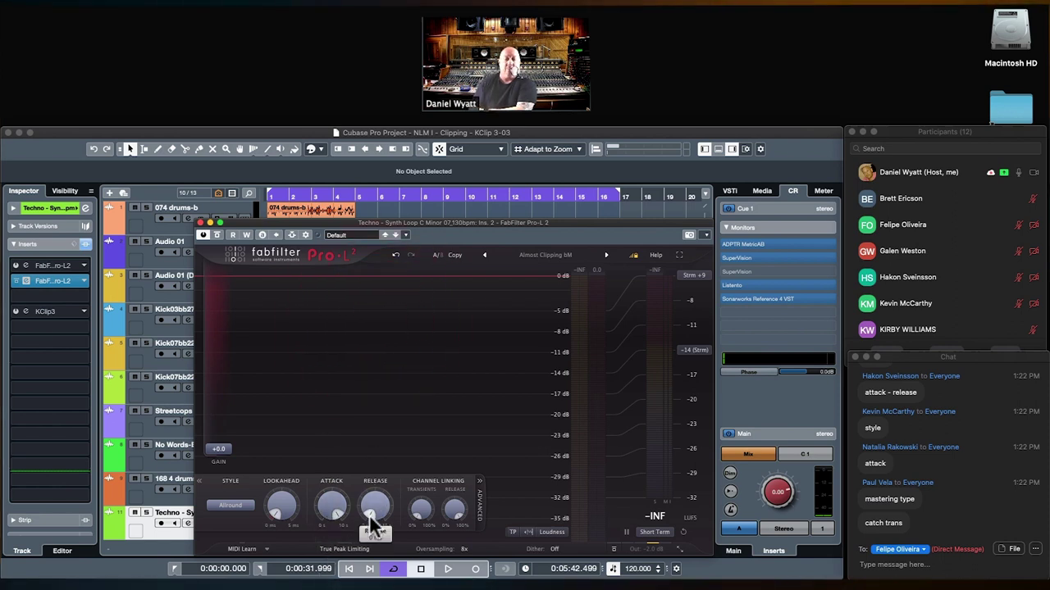
pyautogui.click(371, 530)
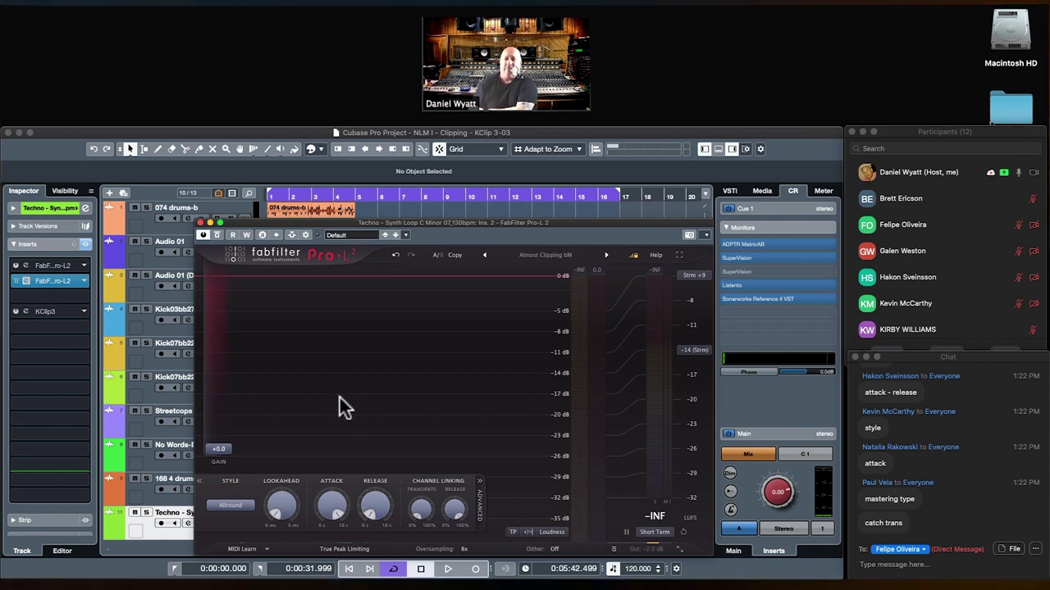
pyautogui.moveTo(331, 509)
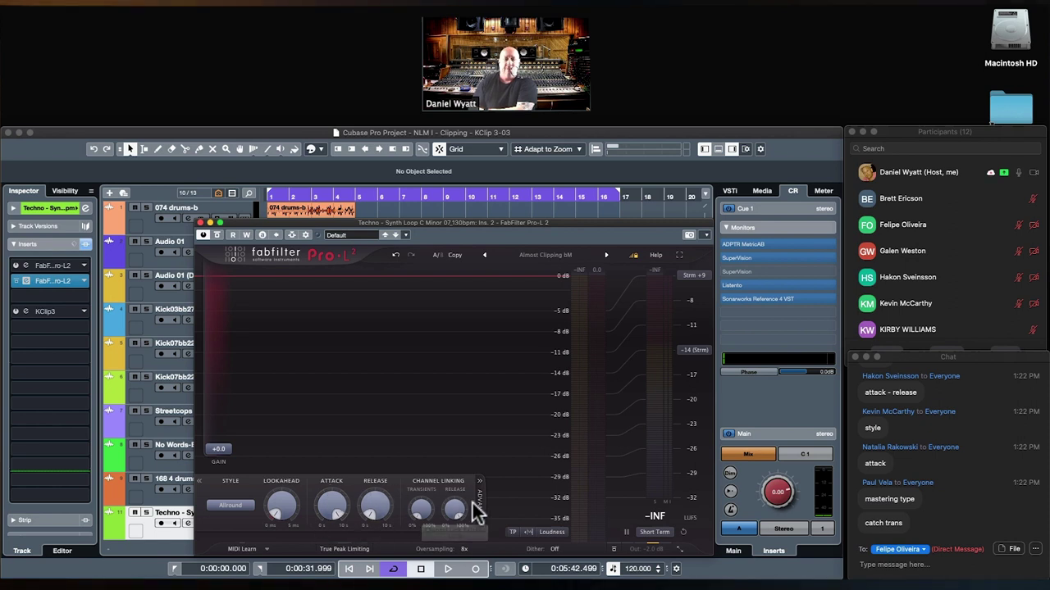
# Review the limiter's 1:1 output option and its Attack and Release settings.
pyautogui.moveTo(622, 556)
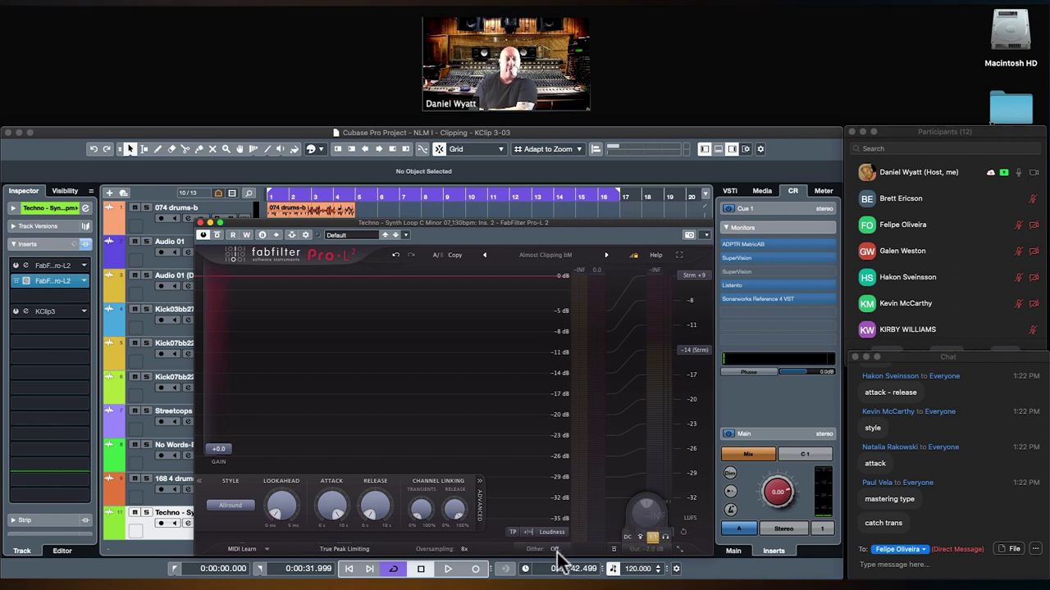
pyautogui.click(635, 546)
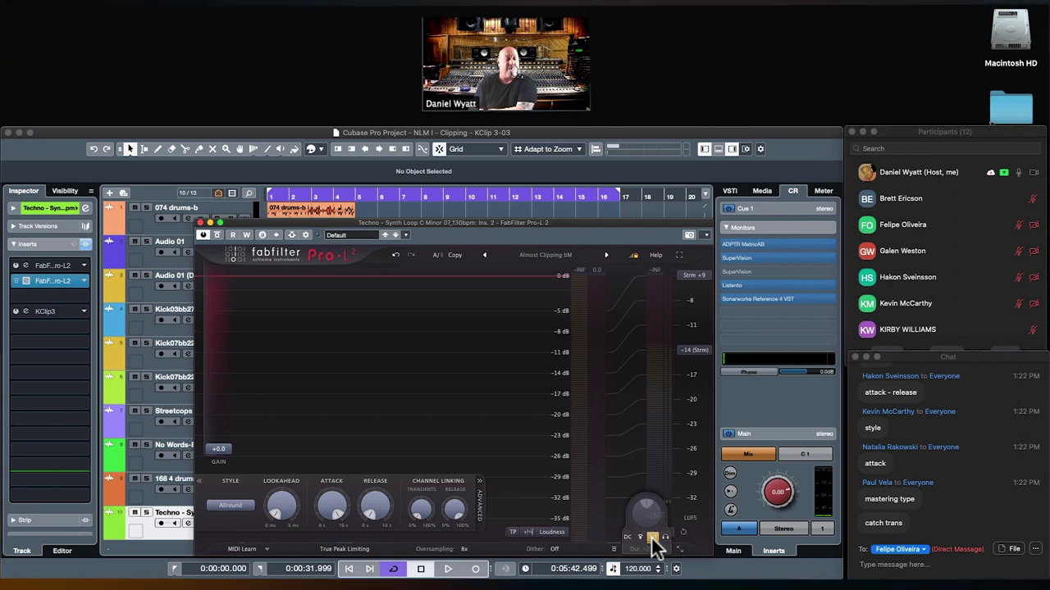
pyautogui.click(651, 536)
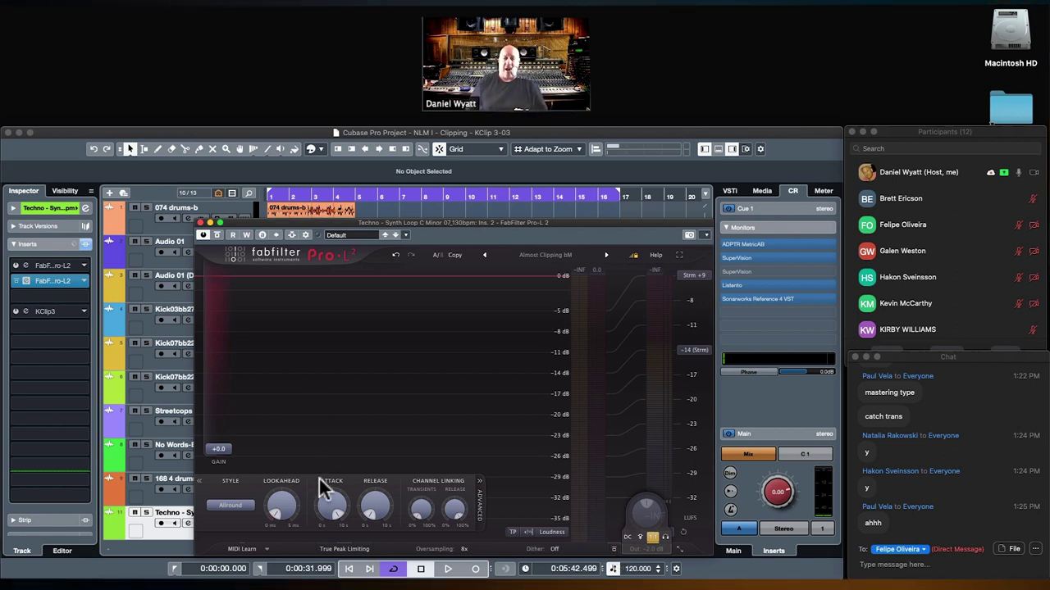
pyautogui.moveTo(331, 499)
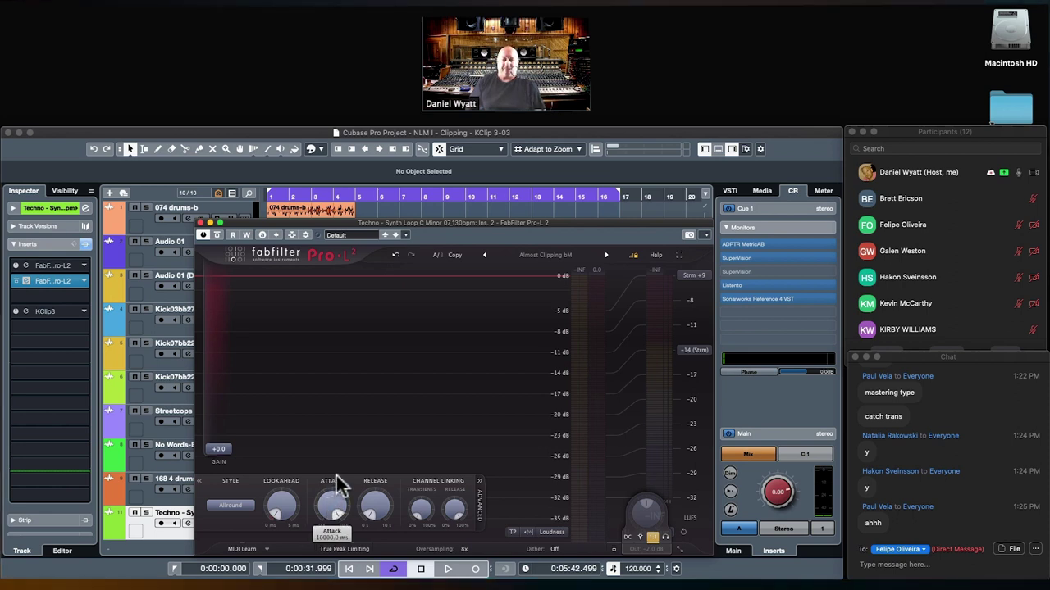
pyautogui.click(337, 476)
pyautogui.click(370, 505)
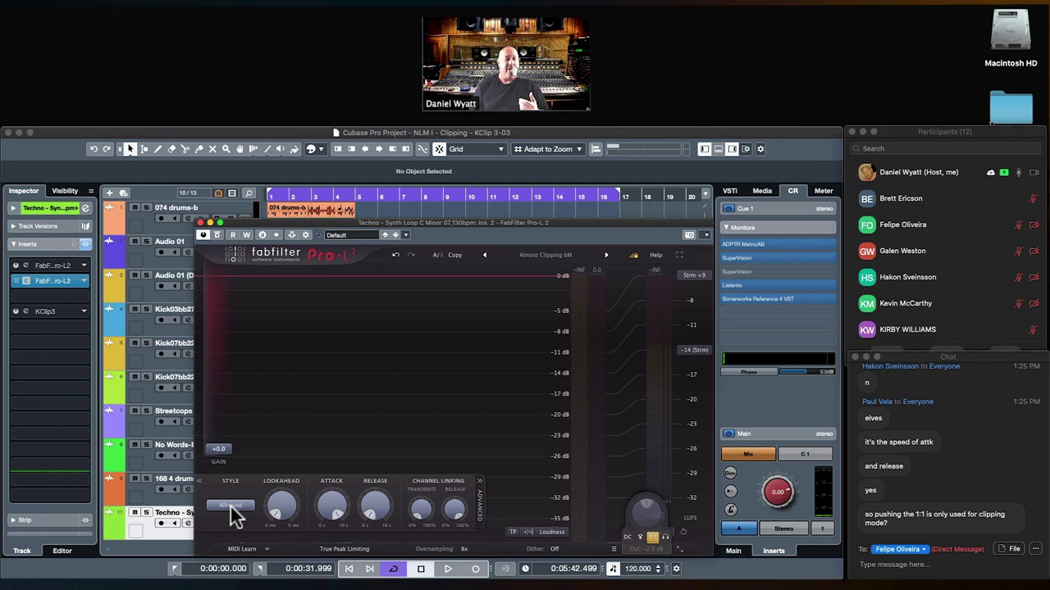
# Set the limiter's Style to Modern and close the plug-in window.
pyautogui.click(230, 505)
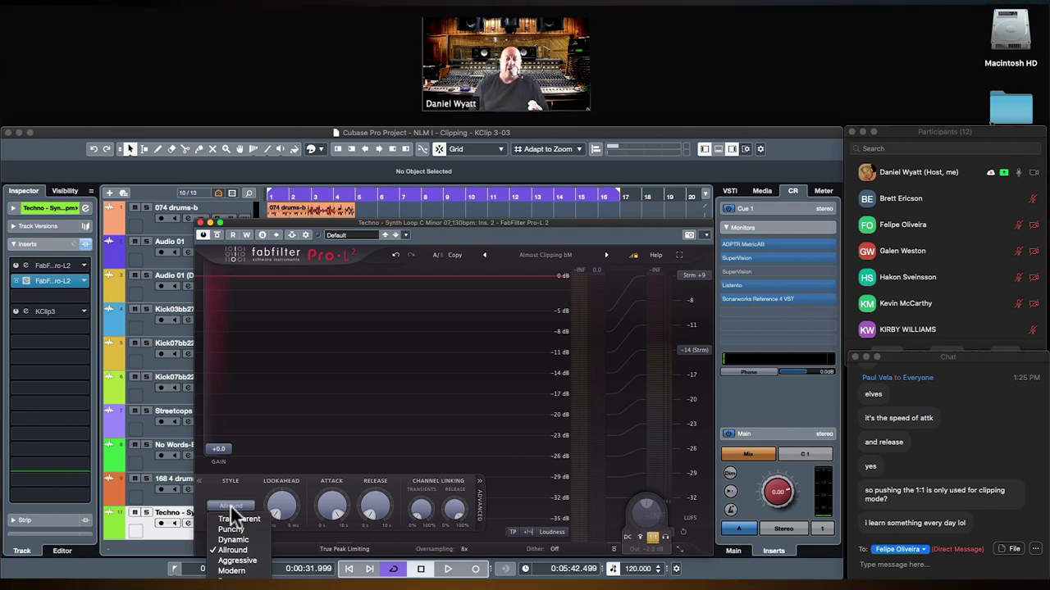
pyautogui.click(234, 572)
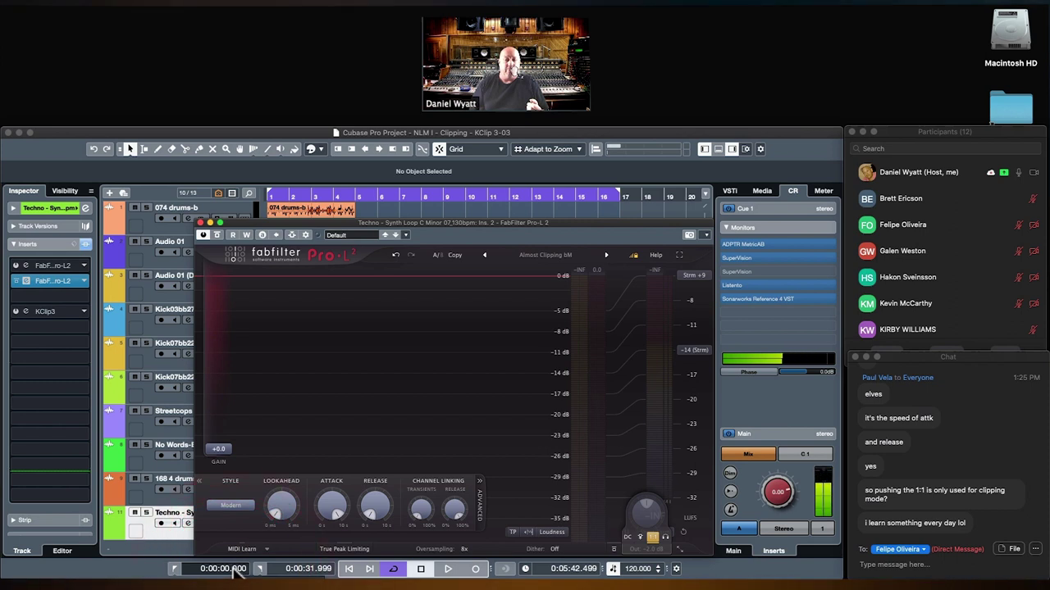
pyautogui.click(233, 506)
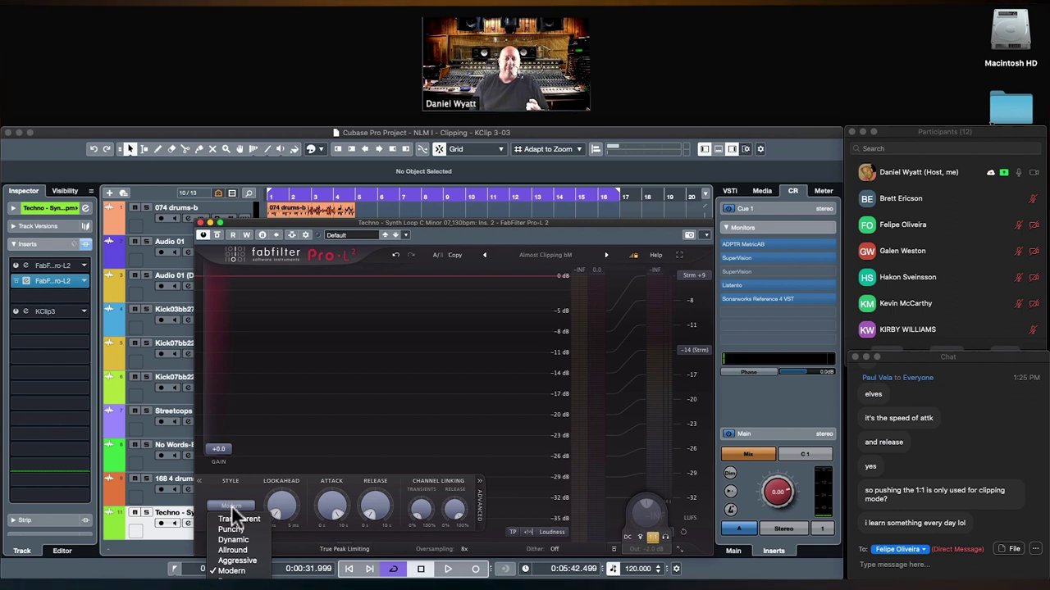
pyautogui.click(272, 383)
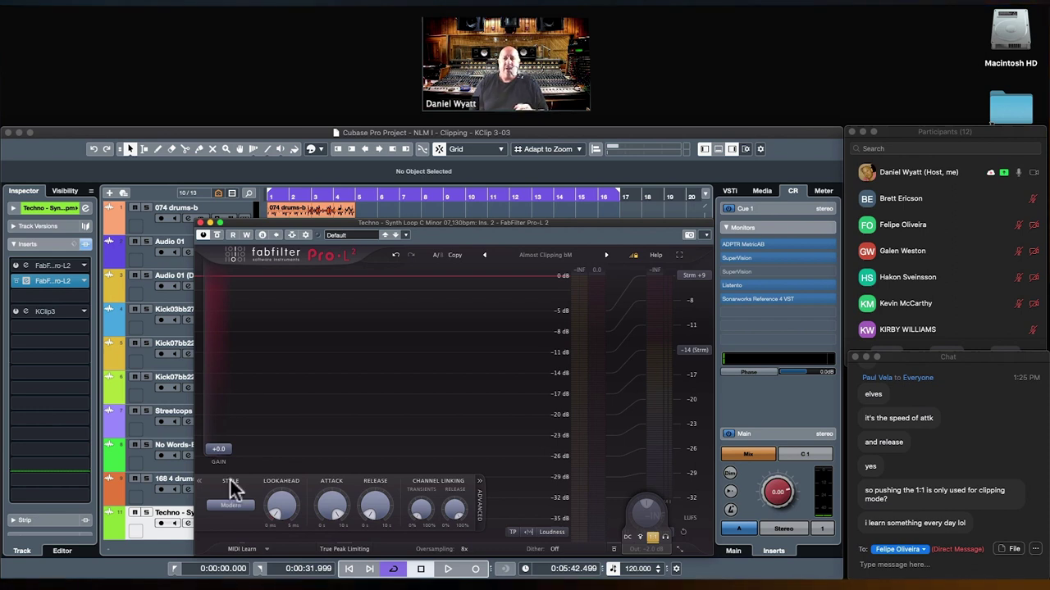
pyautogui.click(200, 222)
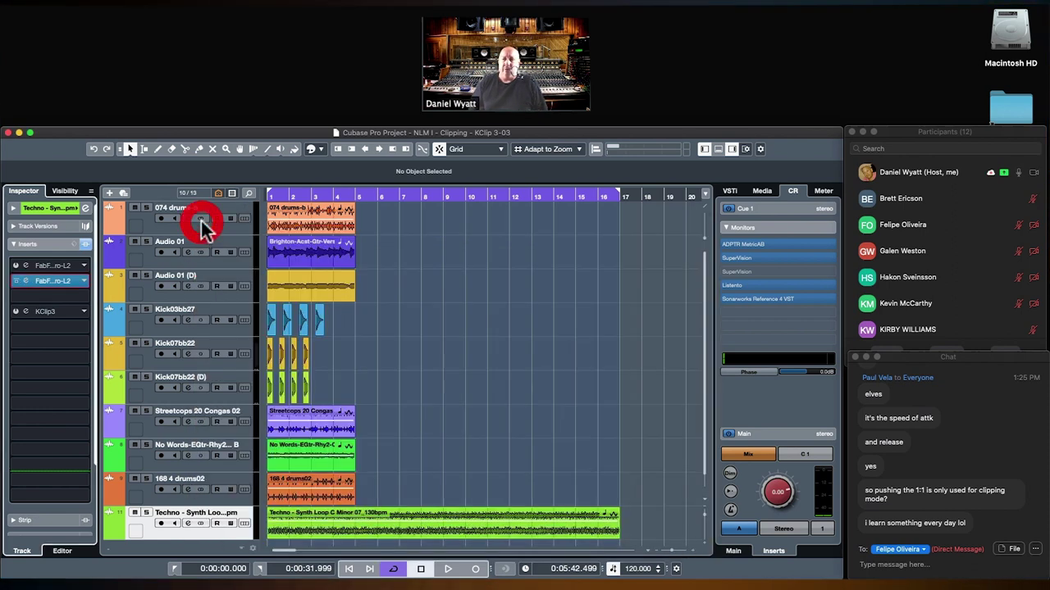
# Select the 074 drums-b track and examine the transients of its waveform up close around 5.9 seconds.
pyautogui.click(137, 223)
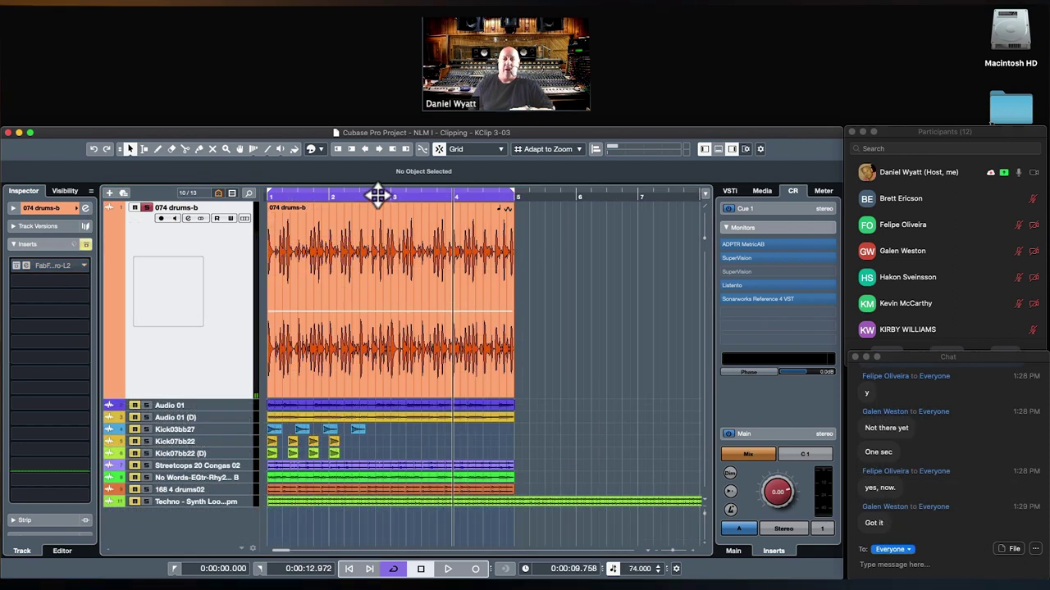
pyautogui.moveTo(378, 195); pyautogui.dragTo(388, 260)
pyautogui.moveTo(563, 195); pyautogui.dragTo(557, 220)
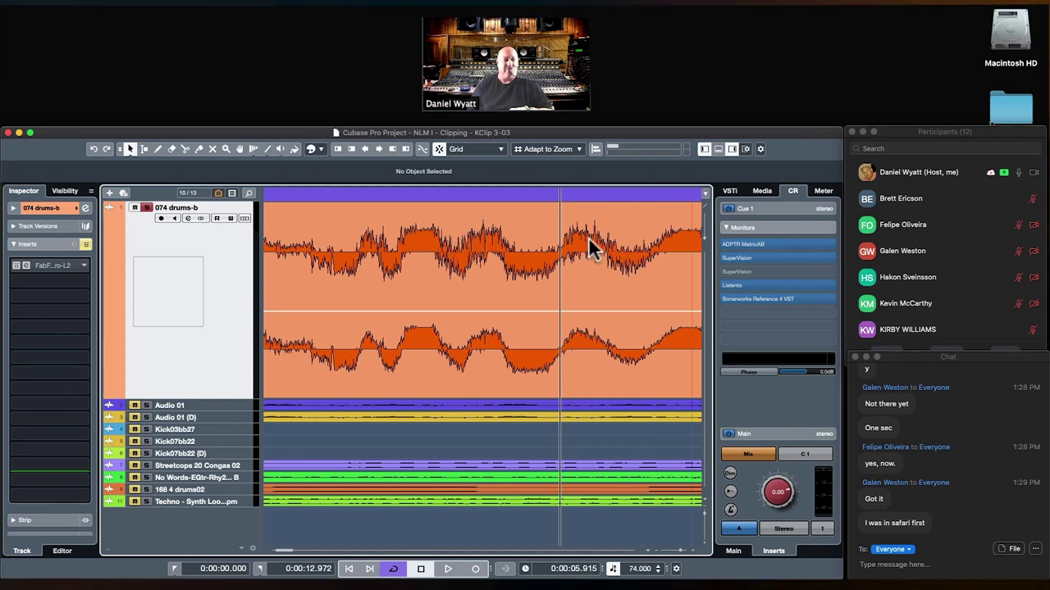
pyautogui.moveTo(581, 196); pyautogui.dragTo(604, 234)
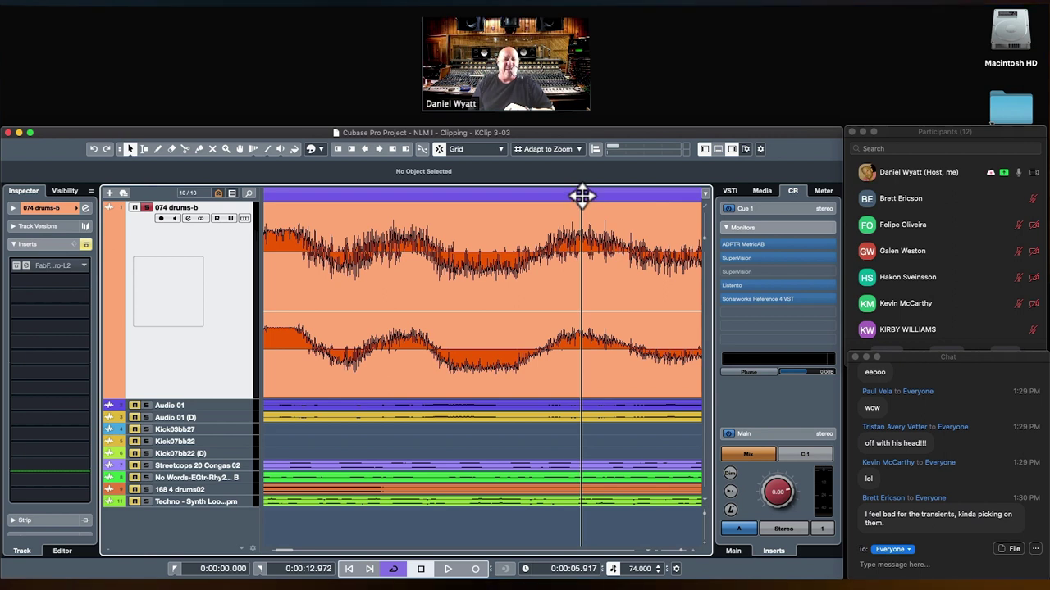
pyautogui.moveTo(594, 194)
pyautogui.mouseDown()
pyautogui.moveTo(596, 216)
pyautogui.moveTo(596, 193)
pyautogui.mouseUp()
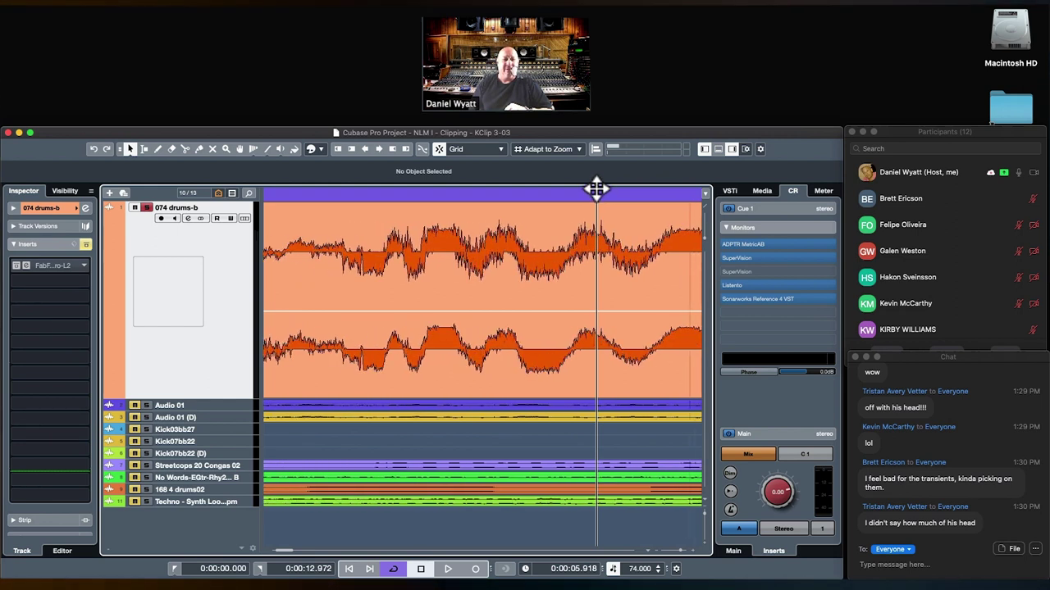
pyautogui.click(597, 164)
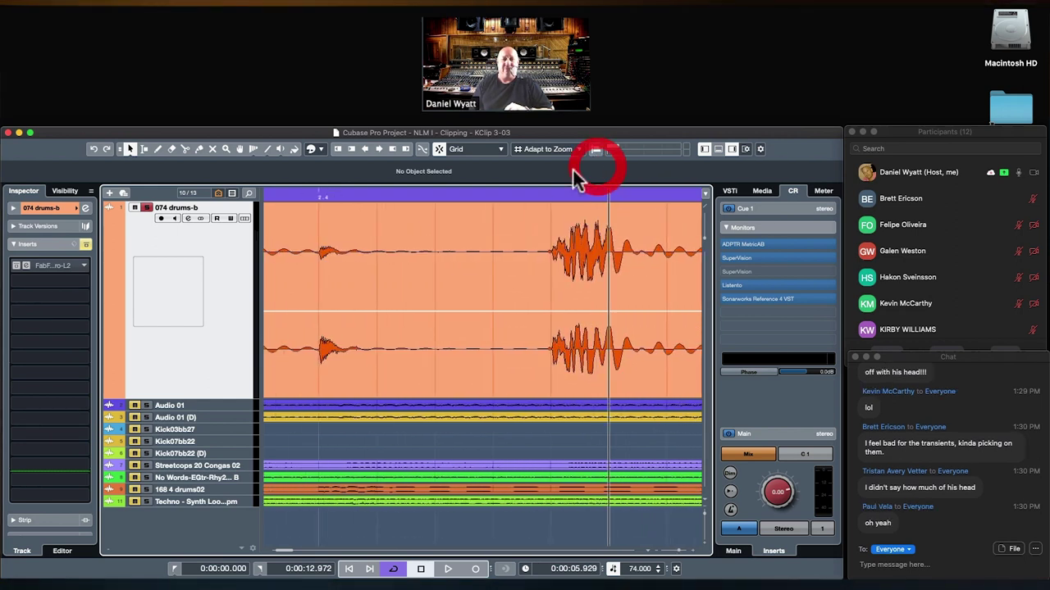
pyautogui.moveTo(468, 199); pyautogui.dragTo(484, 86)
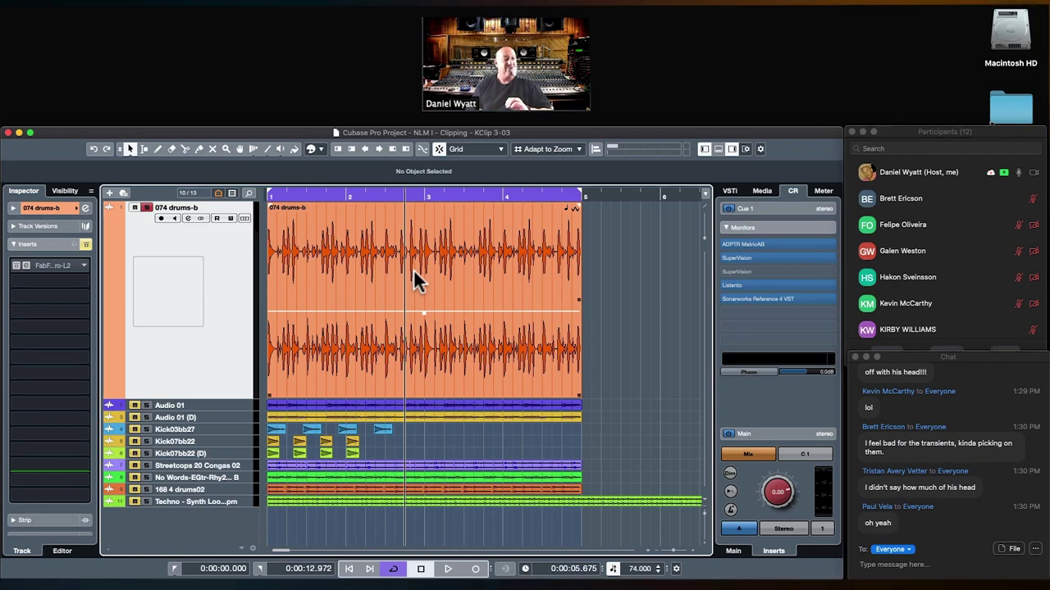
# Activate and open the Pro-L 2 insert on 074 drums-b and set its Gain to 0 dB.
pyautogui.click(205, 334)
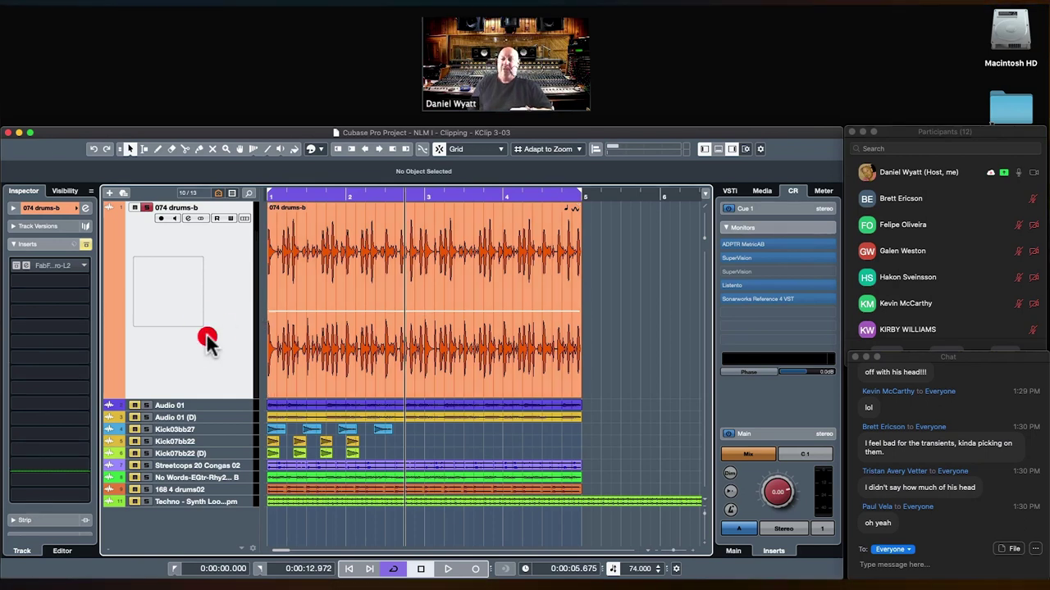
pyautogui.click(33, 265)
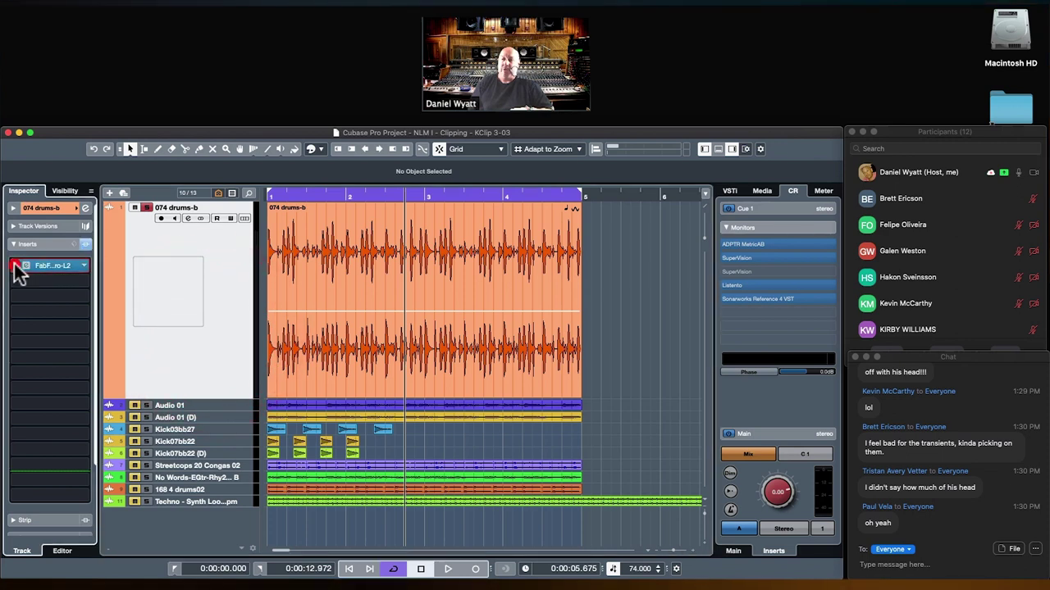
pyautogui.doubleClick(49, 265)
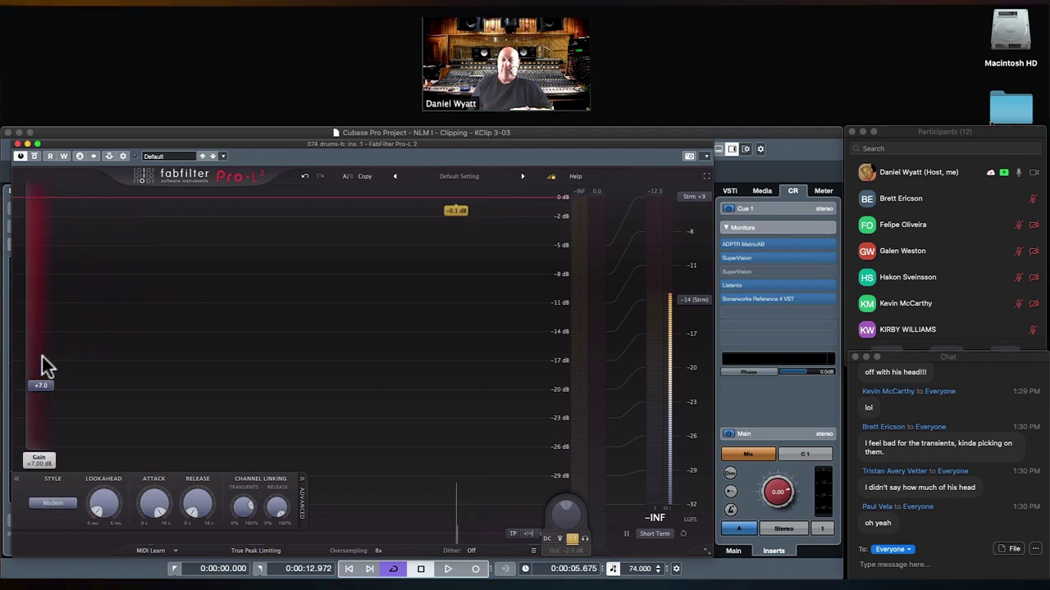
pyautogui.moveTo(38, 388); pyautogui.dragTo(39, 508)
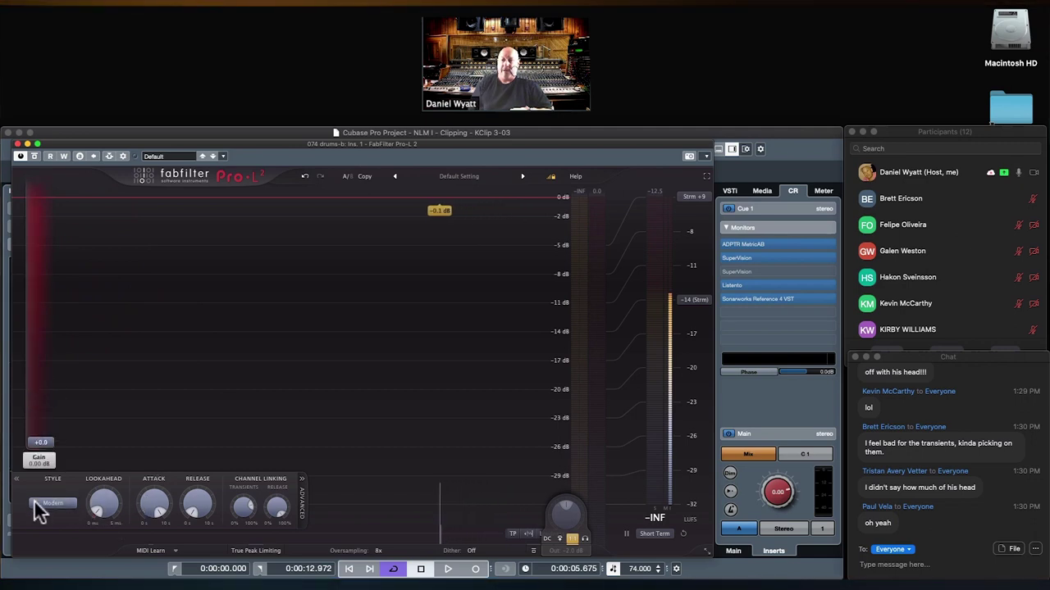
# Check the drum limiter's Attack and Release settings and display the Master meter beside the plug-in.
pyautogui.click(160, 480)
pyautogui.moveTo(195, 504)
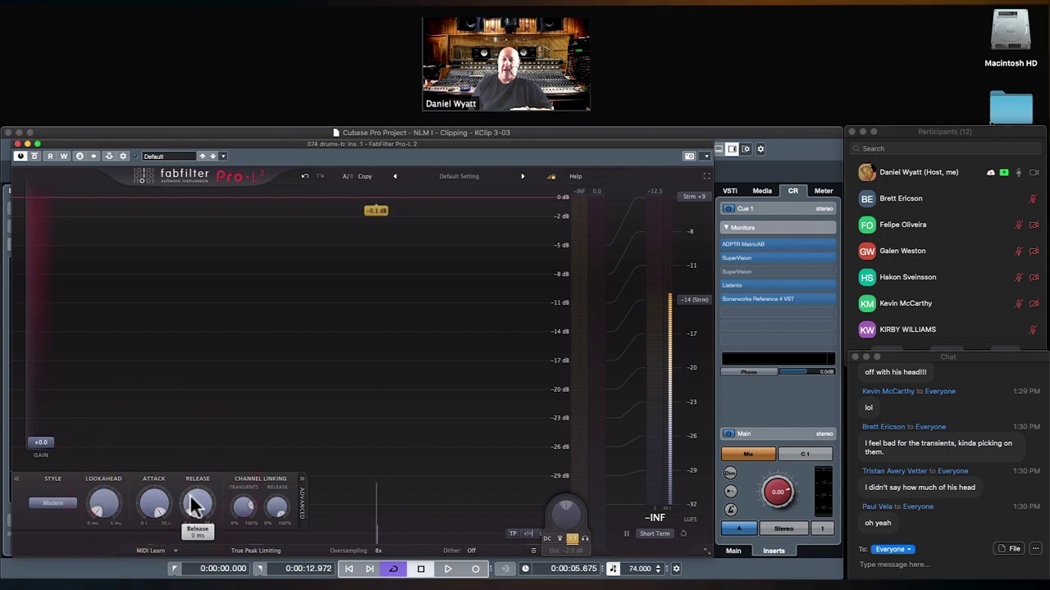
pyautogui.click(195, 557)
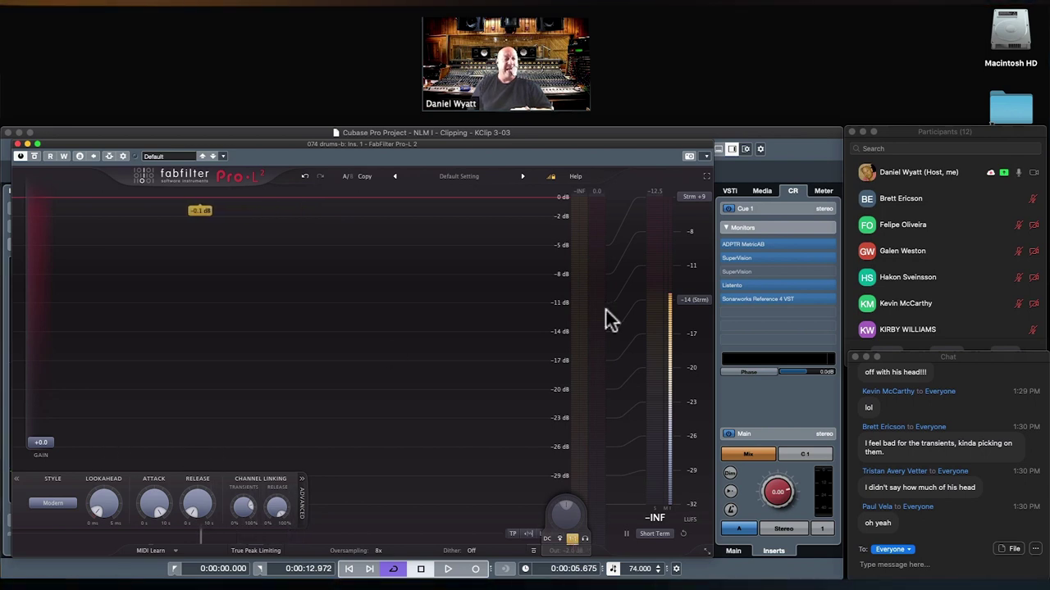
pyautogui.click(825, 193)
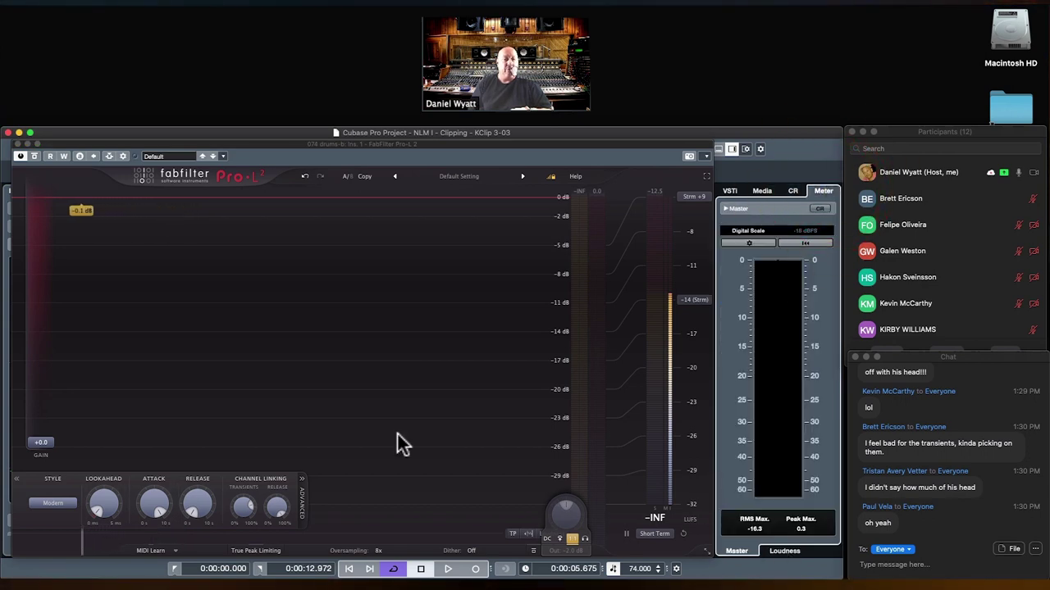
pyautogui.click(342, 146)
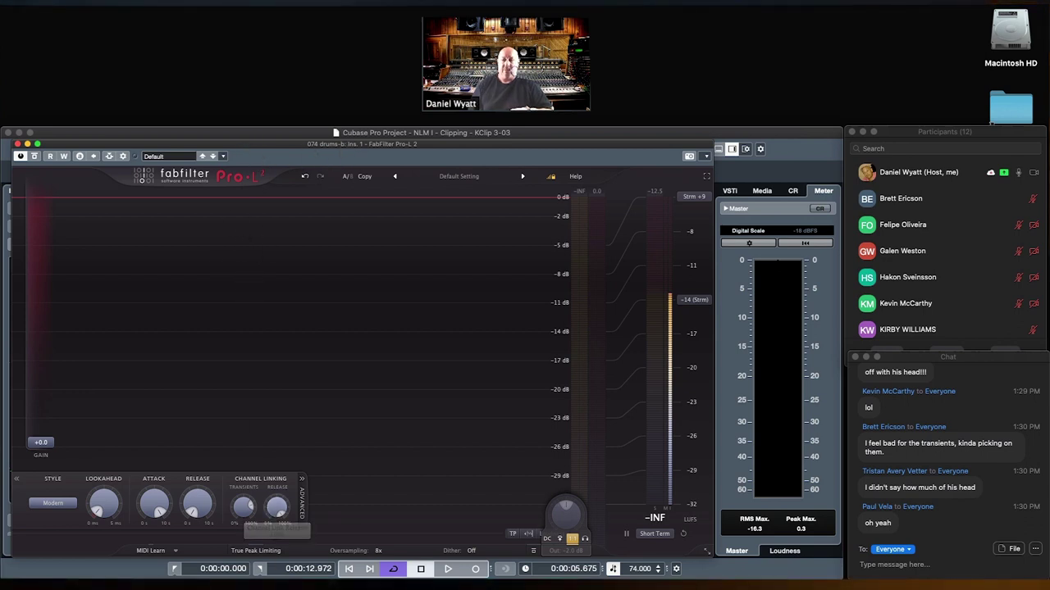
# Play the drum loop while raising the limiter's Gain to about +26 dB, return it to 0 dB and stop playback.
pyautogui.press('space')
pyautogui.moveTo(39, 447); pyautogui.dragTo(37, 341)
pyautogui.moveTo(37, 287); pyautogui.dragTo(38, 238)
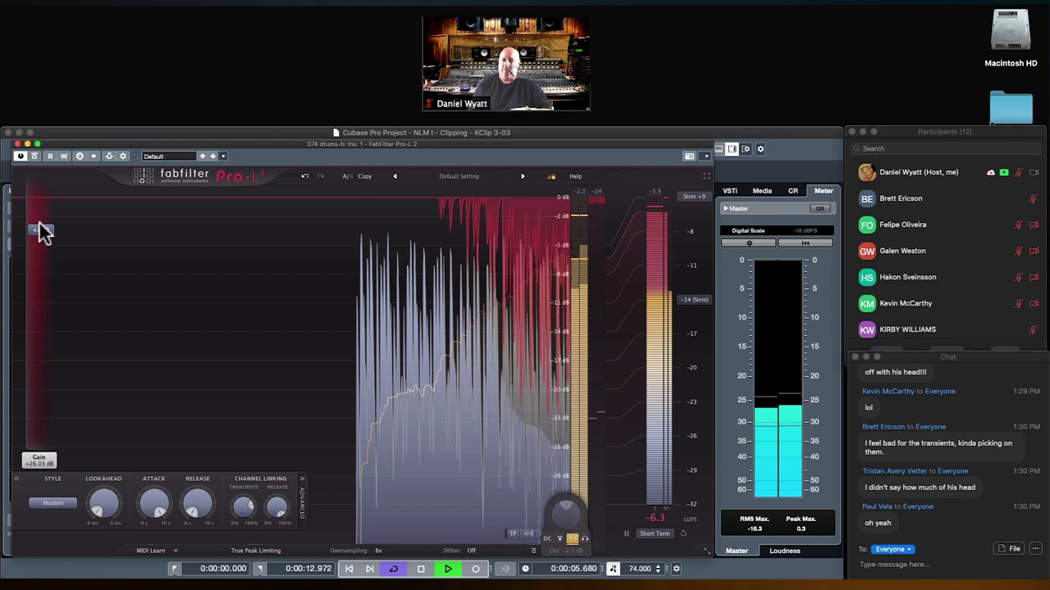
pyautogui.moveTo(39, 223); pyautogui.dragTo(41, 455)
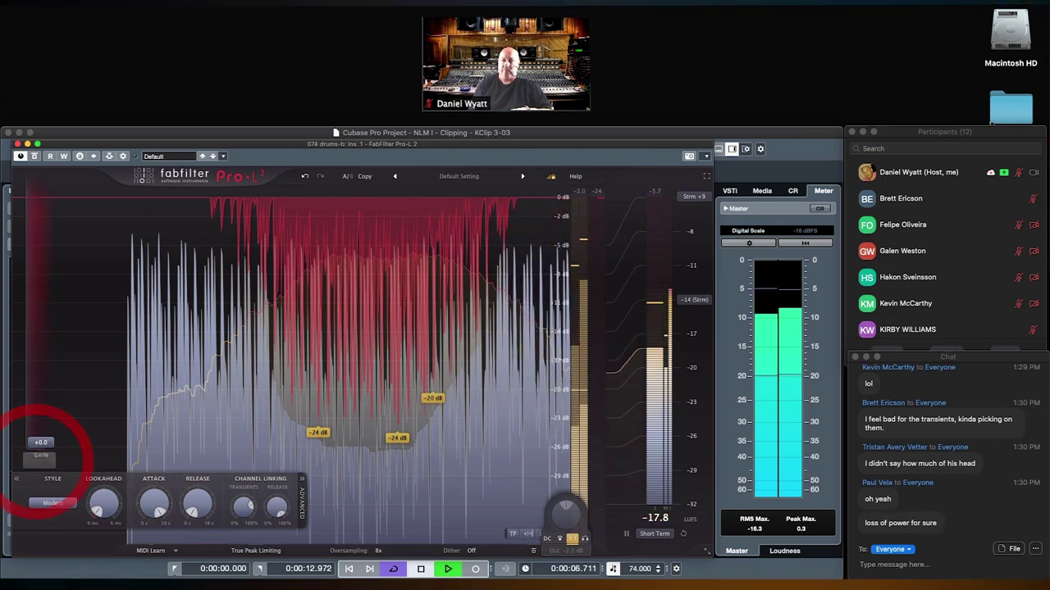
pyautogui.press('space')
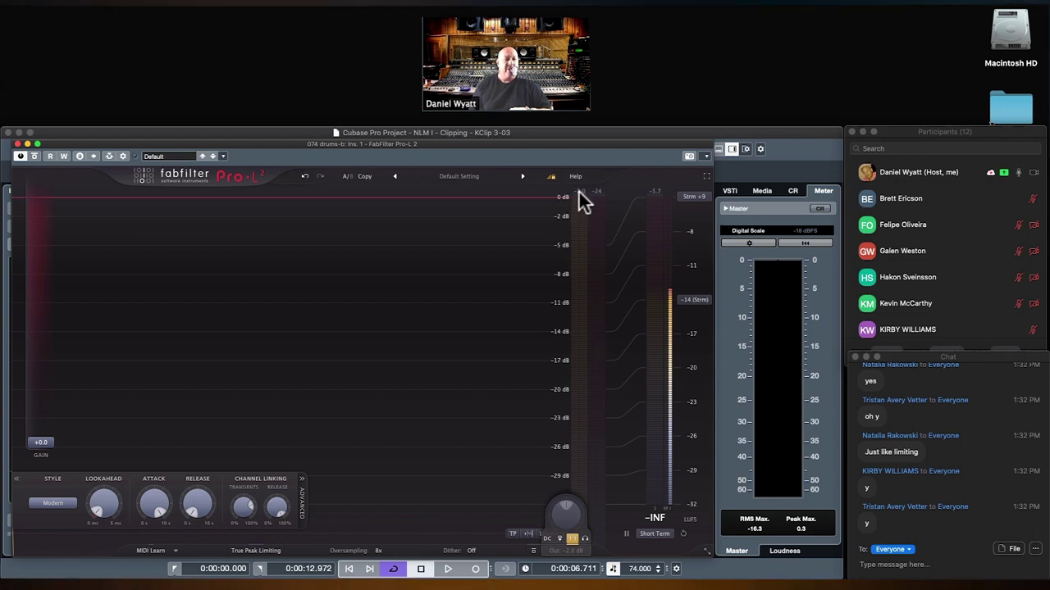
# Reset the limiter's peak reading and raise its Gain to +5.3 dB while playing the drum loop, then stop playback.
pyautogui.click(579, 193)
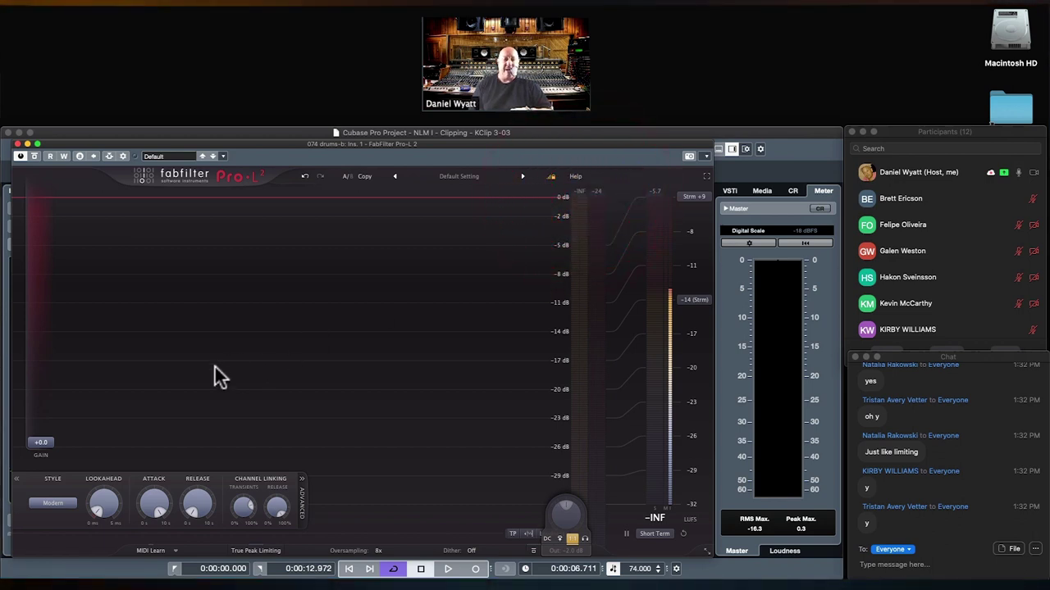
pyautogui.click(357, 394)
pyautogui.press('space')
pyautogui.moveTo(36, 437); pyautogui.dragTo(39, 398)
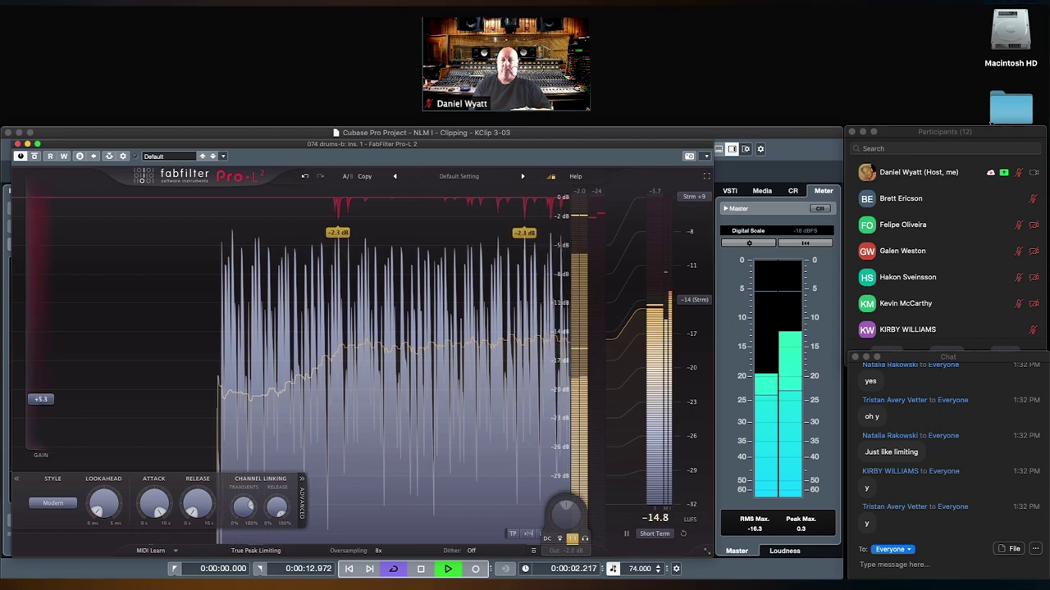
pyautogui.press('space')
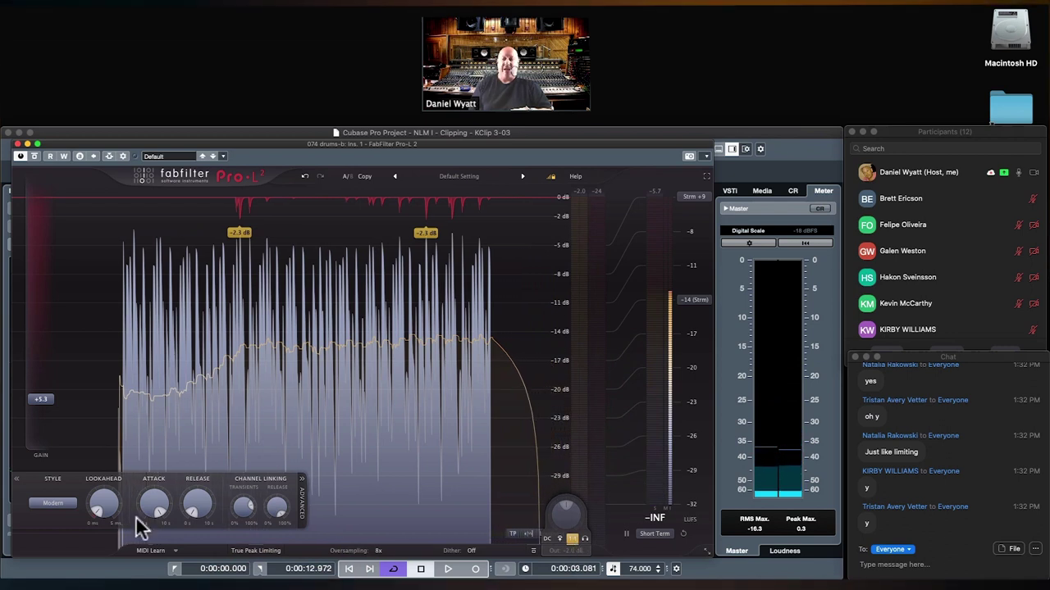
# Play the drum loop and compare its sound with the limiter bypassed and active.
pyautogui.moveTo(43, 401)
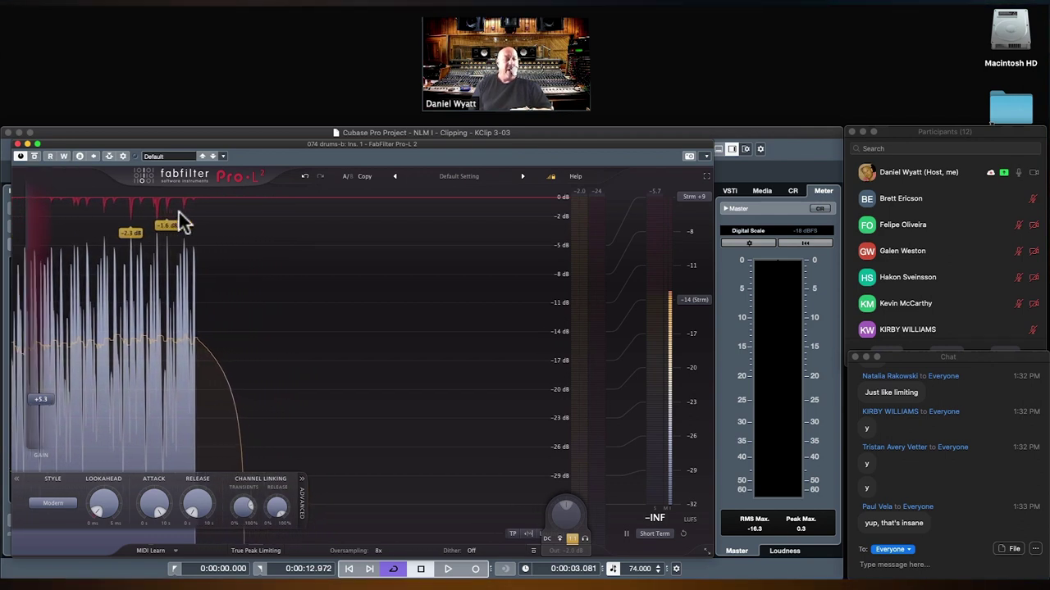
pyautogui.click(246, 141)
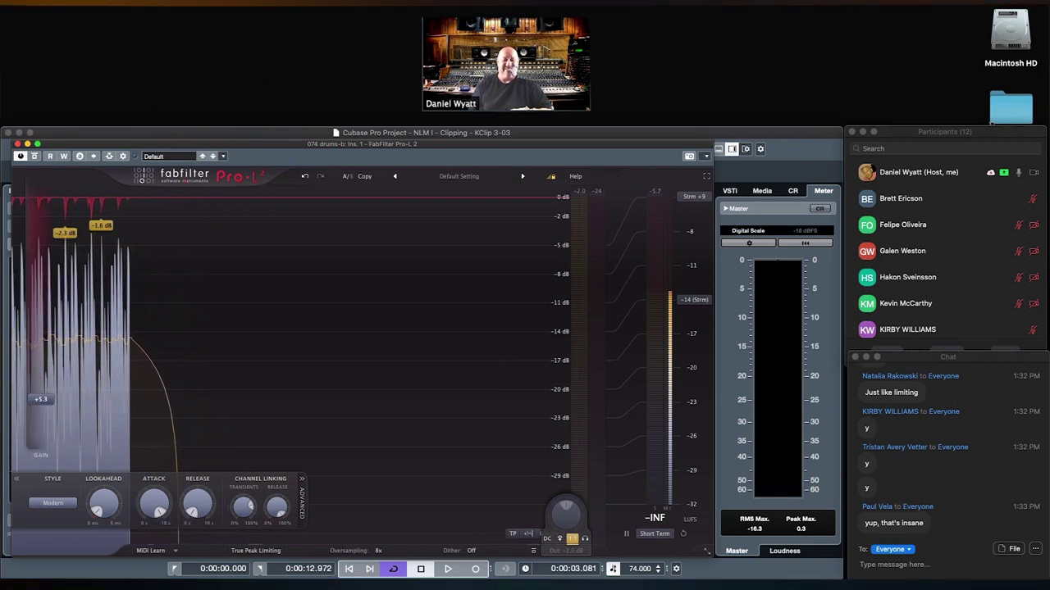
pyautogui.click(316, 551)
pyautogui.click(339, 358)
pyautogui.press('space')
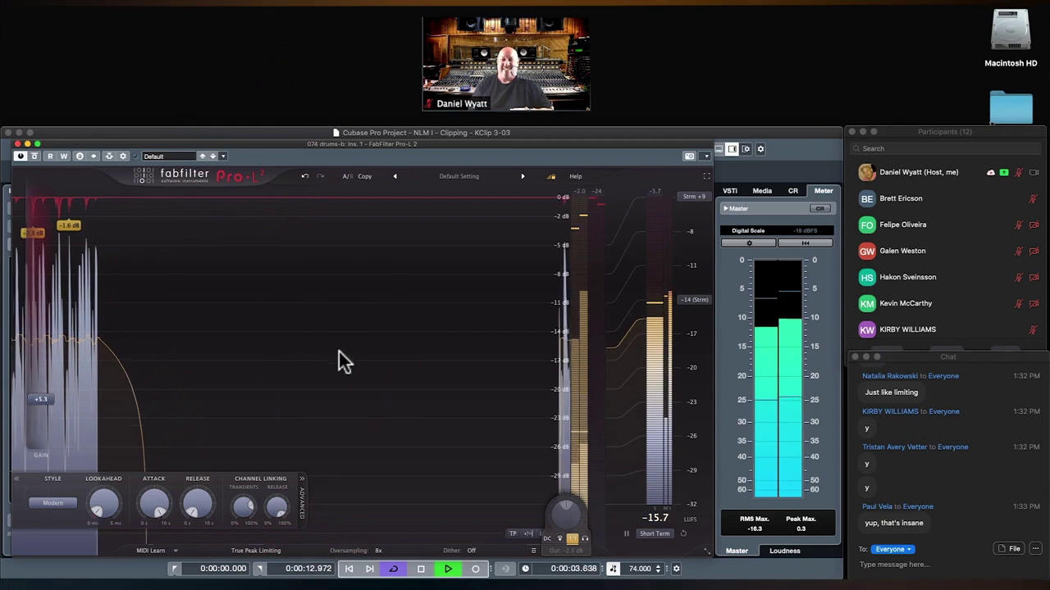
pyautogui.click(34, 155)
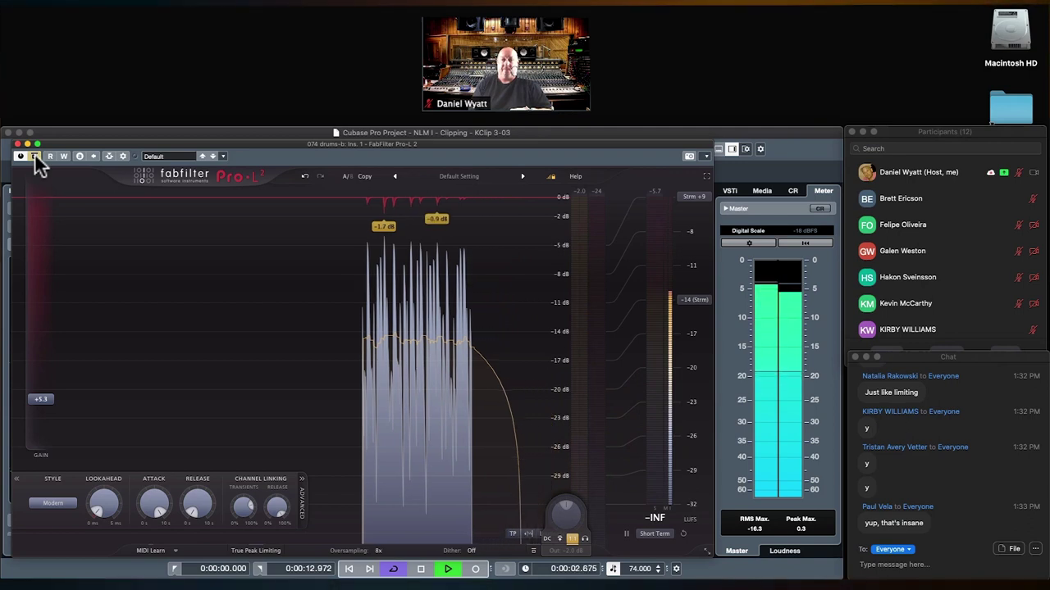
pyautogui.click(35, 154)
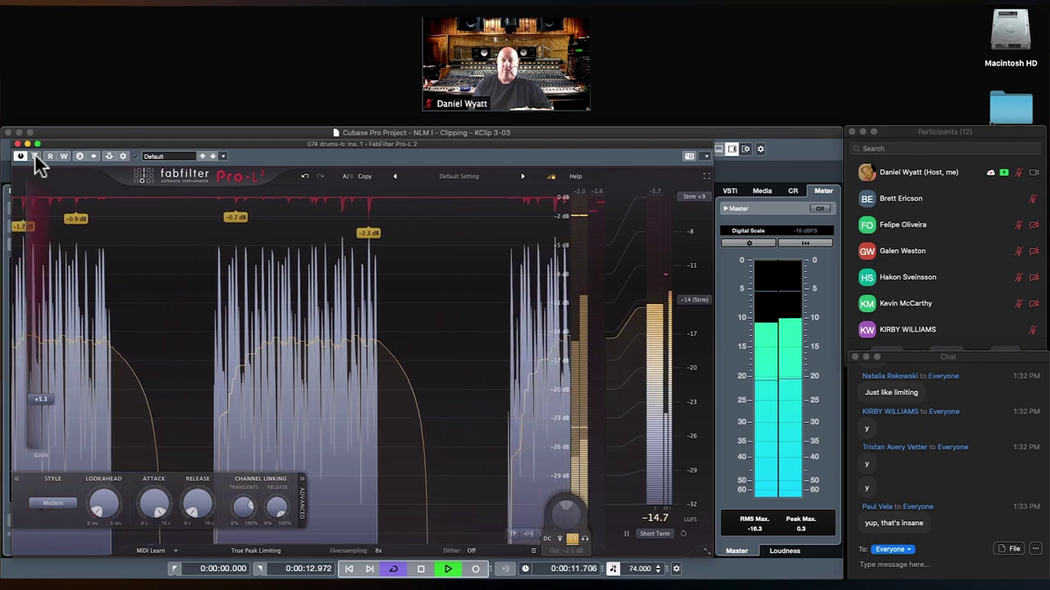
# Compare the playing drum loop once more with the limiter bypassed and active, then lower the limiter's Gain to 0 dB.
pyautogui.click(34, 155)
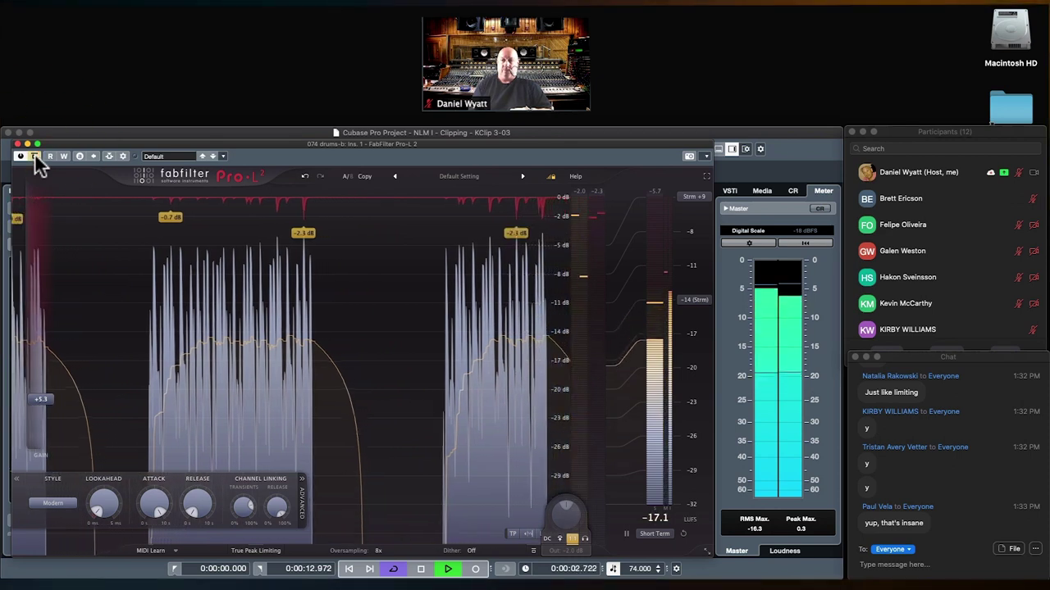
pyautogui.click(35, 155)
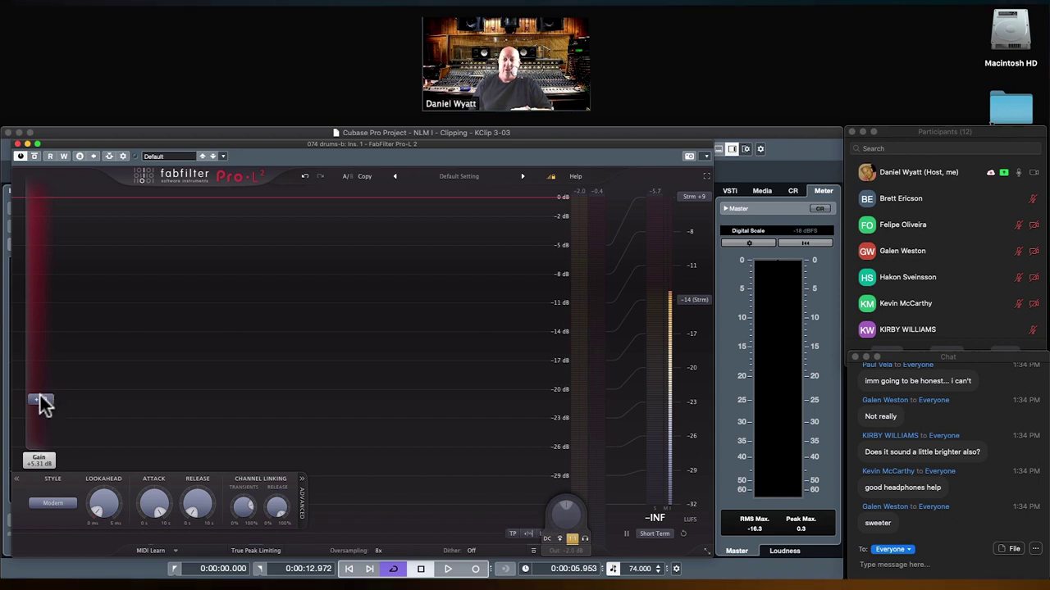
pyautogui.moveTo(39, 396); pyautogui.dragTo(36, 466)
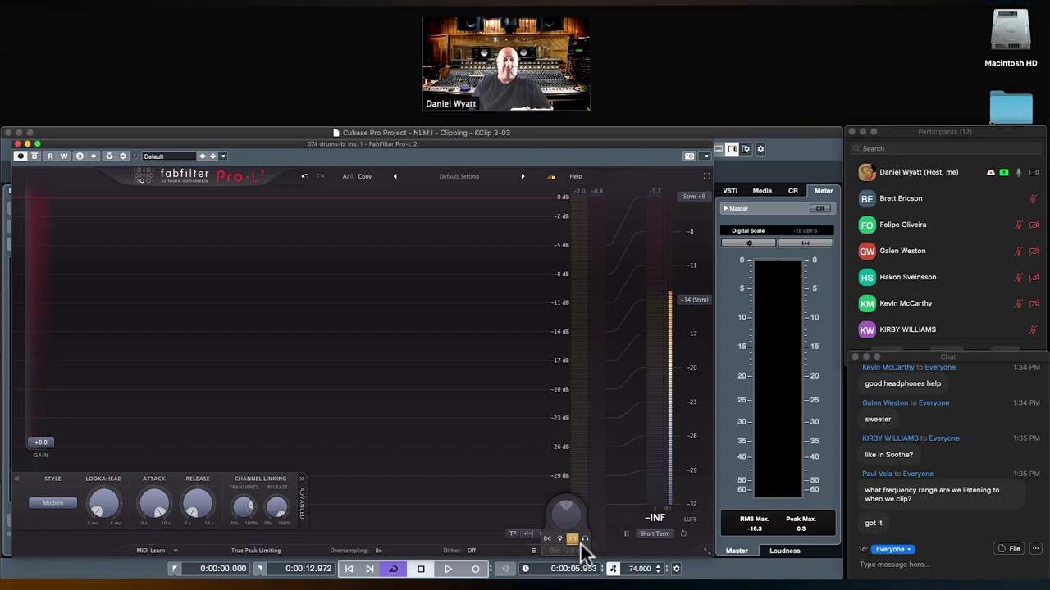
# Audition only the removed delta signal while playing the drum loop, raise the limiter's Gain to +6.2 dB and stop playback.
pyautogui.press('space')
pyautogui.moveTo(41, 442); pyautogui.dragTo(42, 386)
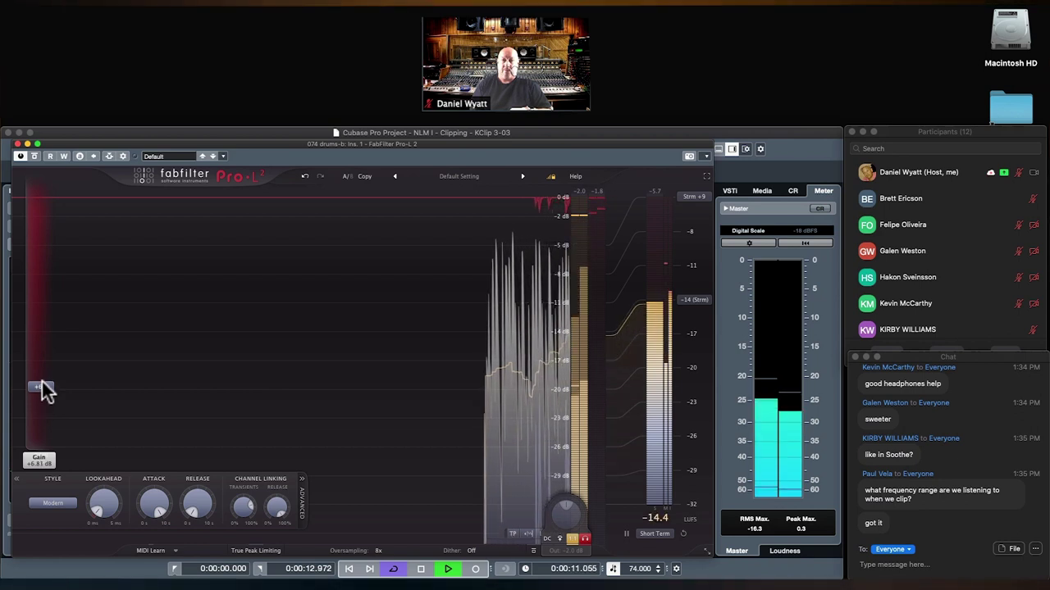
pyautogui.moveTo(42, 381); pyautogui.dragTo(42, 381)
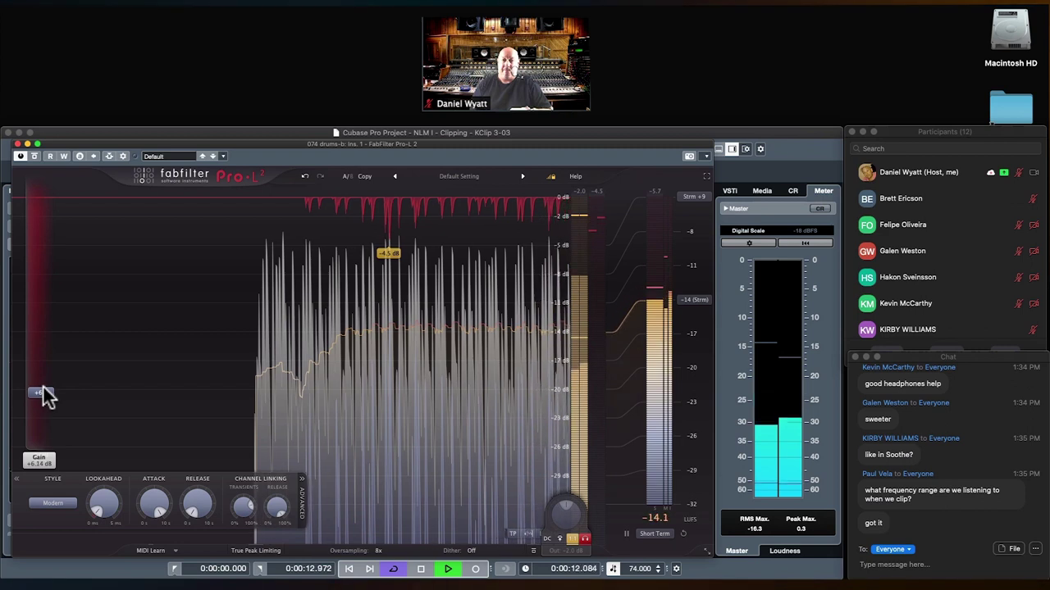
pyautogui.moveTo(47, 398); pyautogui.dragTo(41, 392)
pyautogui.press('space')
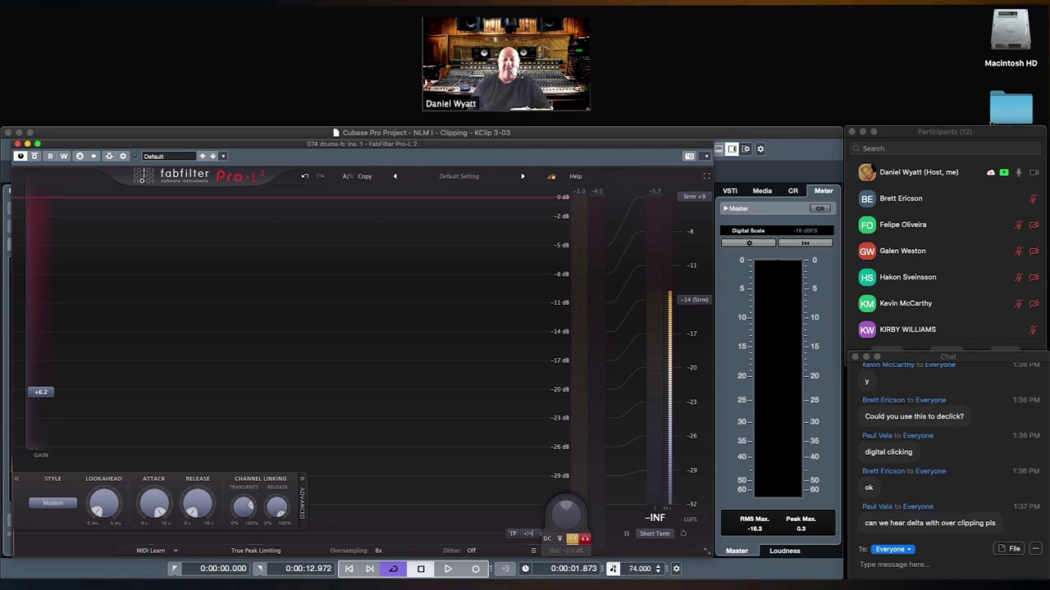
# Play the delta signal again with the limiter's Gain raised to +7.0 dB, then stop playback and switch off delta listening.
pyautogui.press('space')
pyautogui.moveTo(41, 391); pyautogui.dragTo(36, 381)
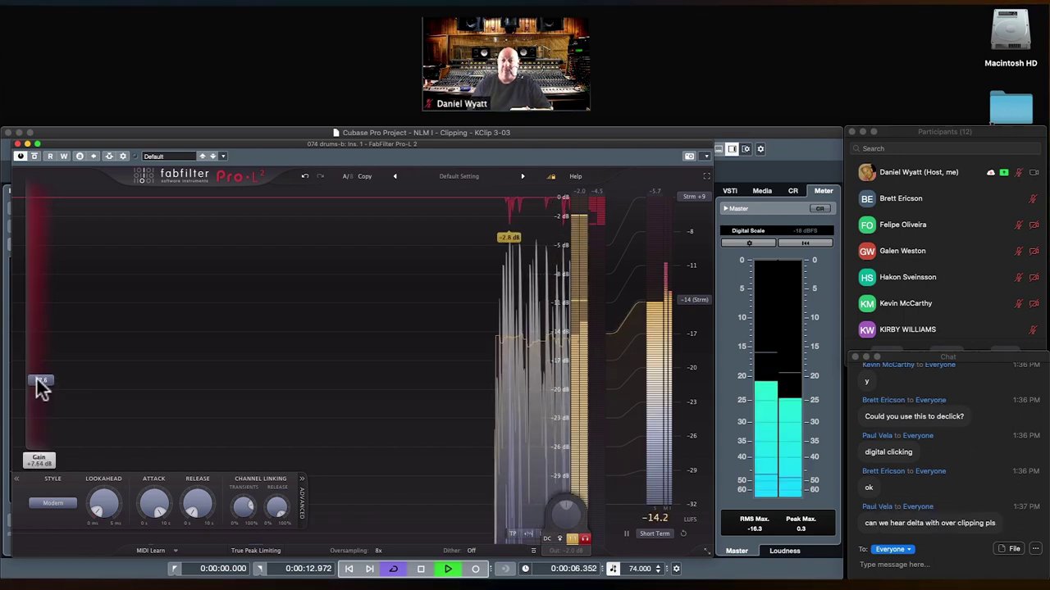
pyautogui.moveTo(36, 377); pyautogui.dragTo(37, 383)
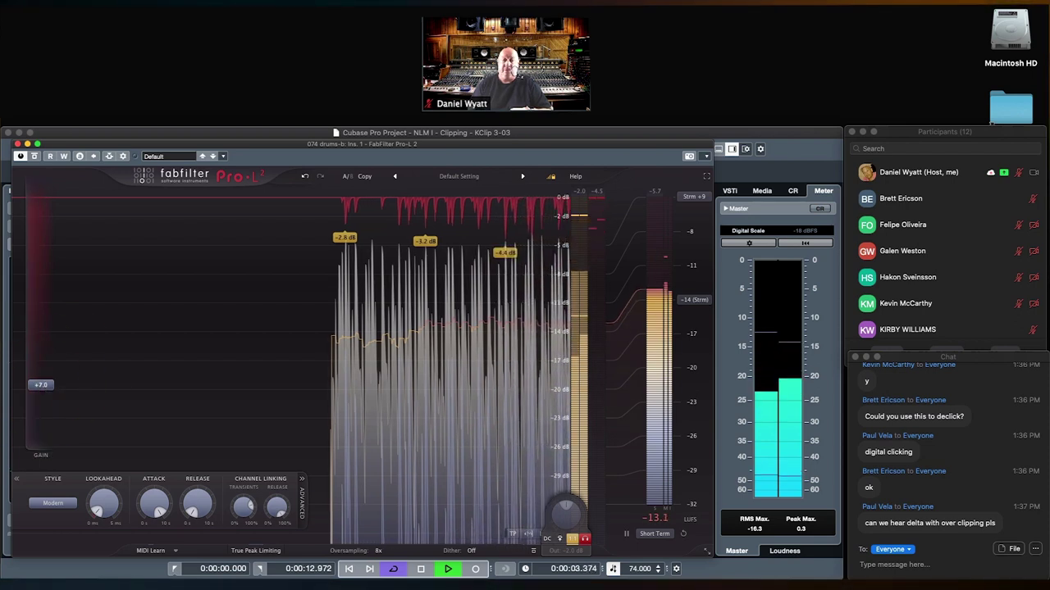
pyautogui.press('space')
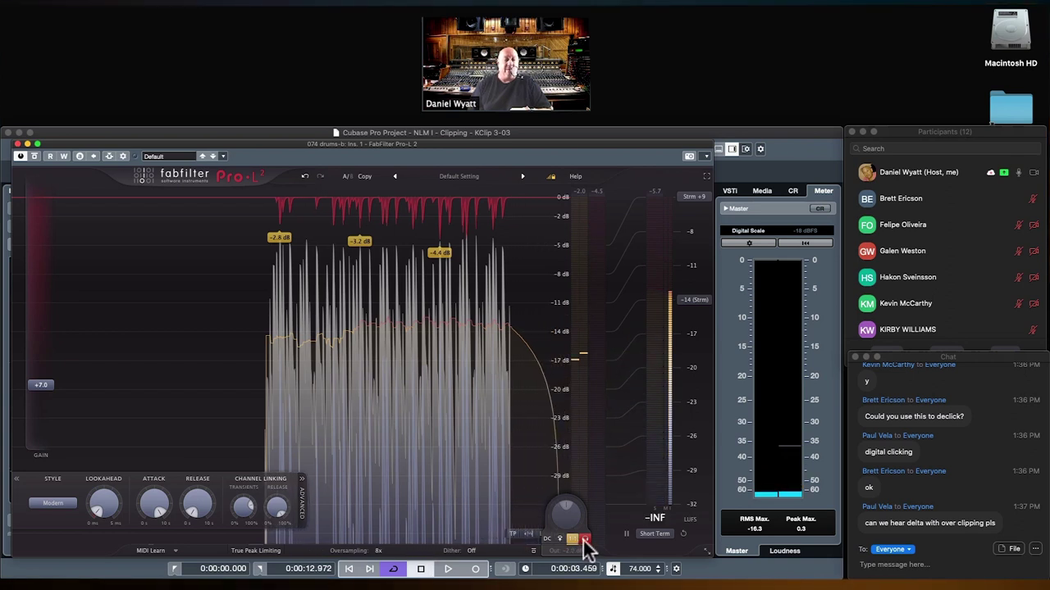
pyautogui.click(584, 540)
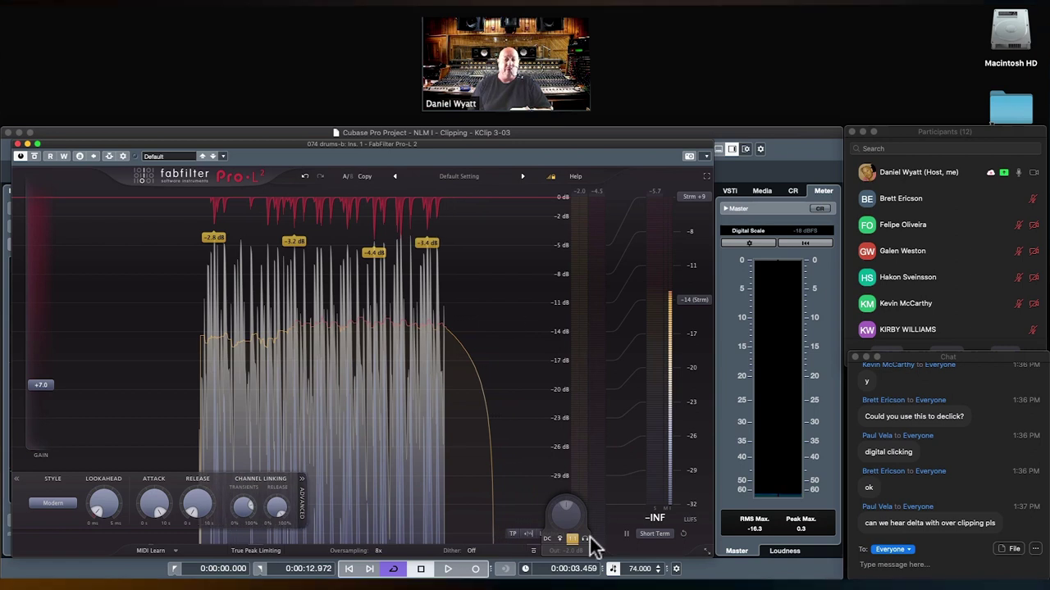
# Reset the limiter's Gain to 0 dB, raise it to +5.5 dB while playing the drum loop, and clear the peak reading.
pyautogui.moveTo(40, 385)
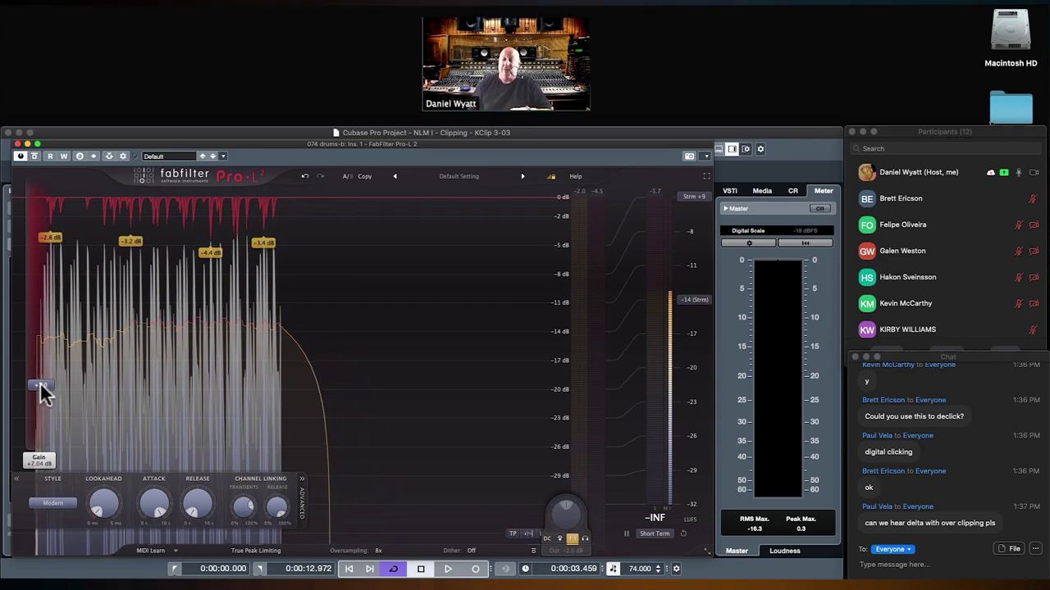
pyautogui.doubleClick(41, 387)
pyautogui.click(361, 361)
pyautogui.press('space')
pyautogui.moveTo(36, 437); pyautogui.dragTo(38, 397)
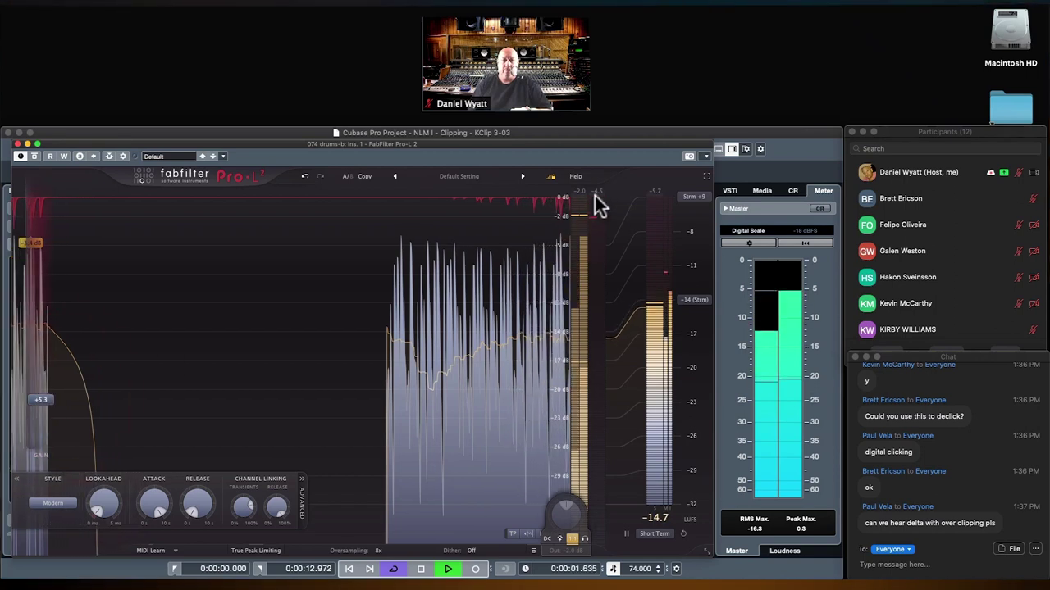
pyautogui.click(597, 194)
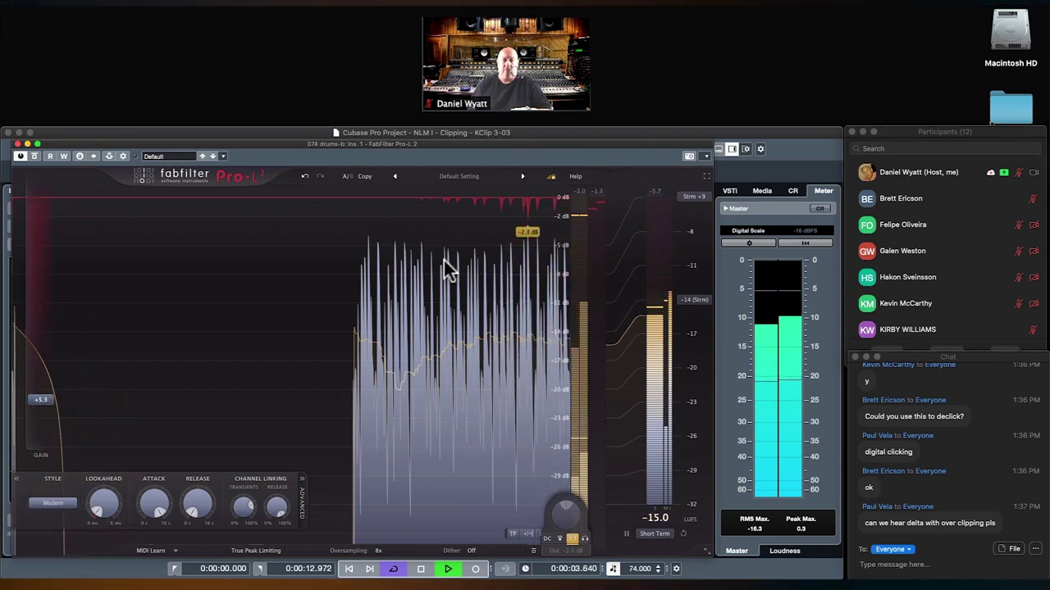
pyautogui.moveTo(37, 403)
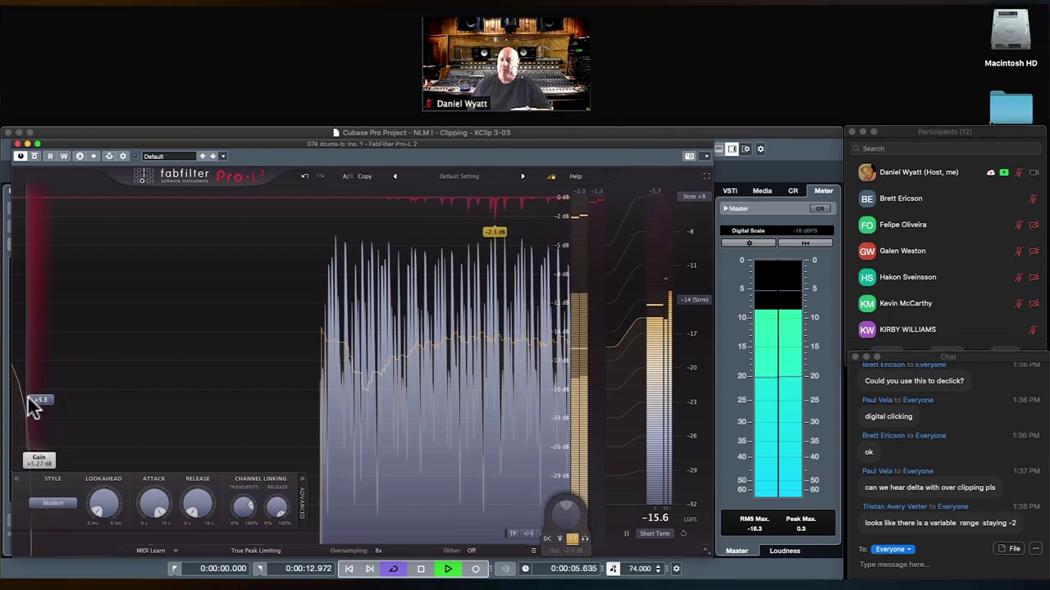
pyautogui.moveTo(38, 403); pyautogui.dragTo(30, 392)
pyautogui.click(31, 392)
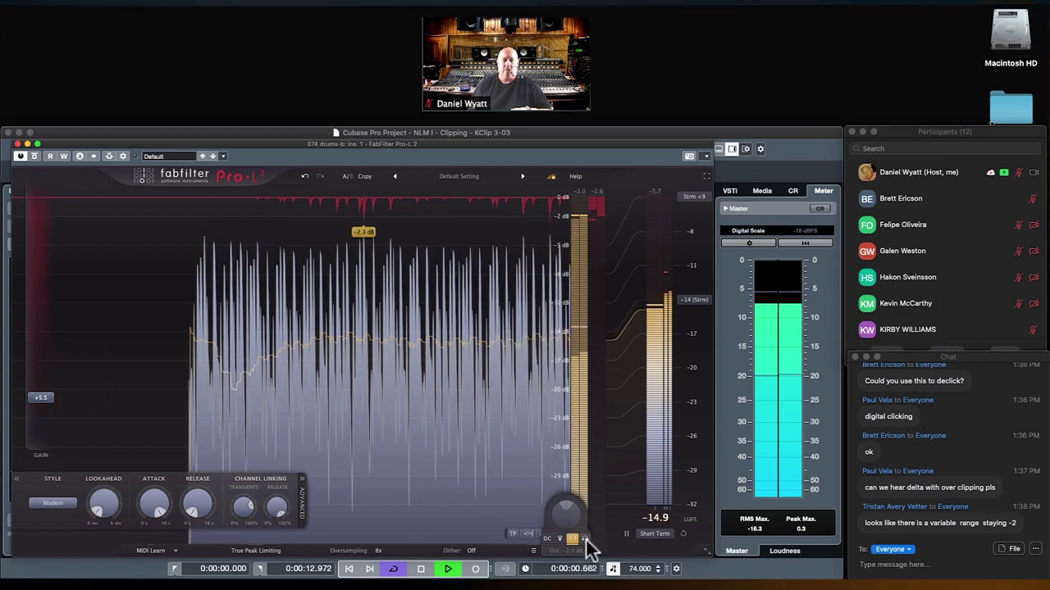
# Audition the limiter's delta signal, compare the drum loop with the limiter bypassed and active, then stop playback.
pyautogui.click(585, 540)
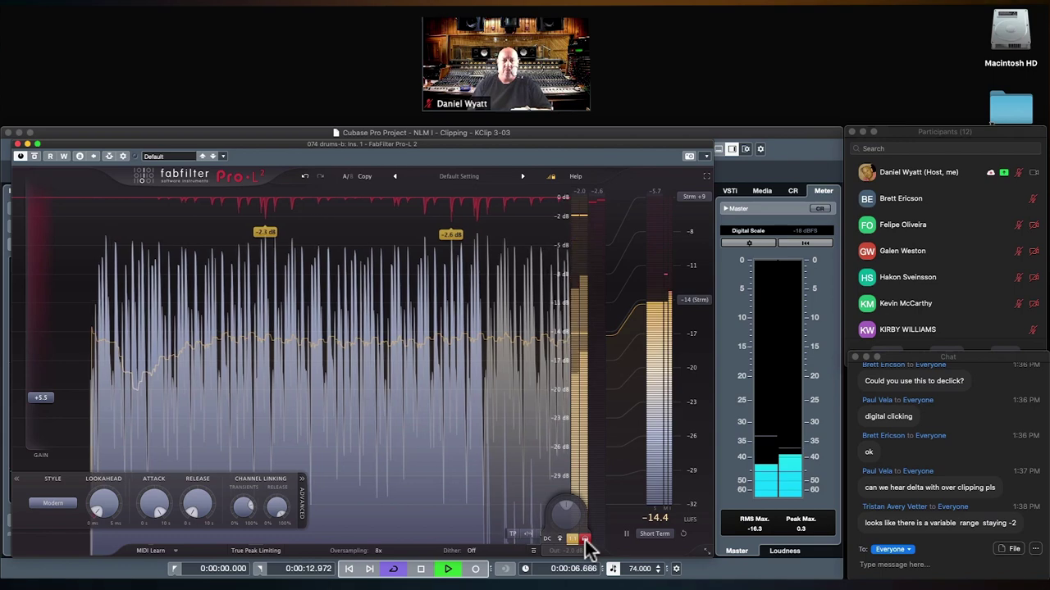
pyautogui.click(585, 541)
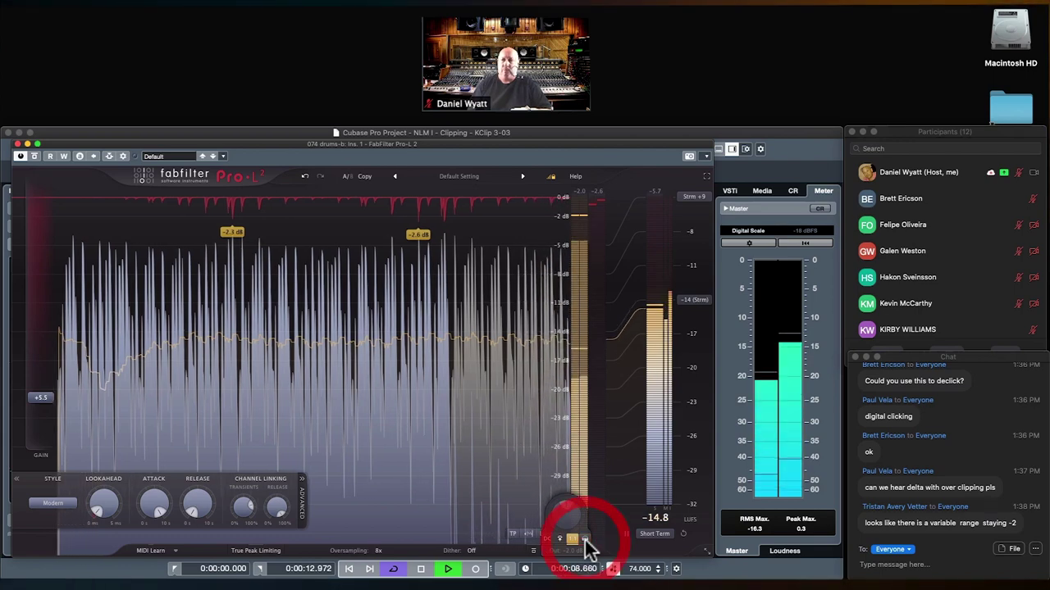
pyautogui.click(35, 157)
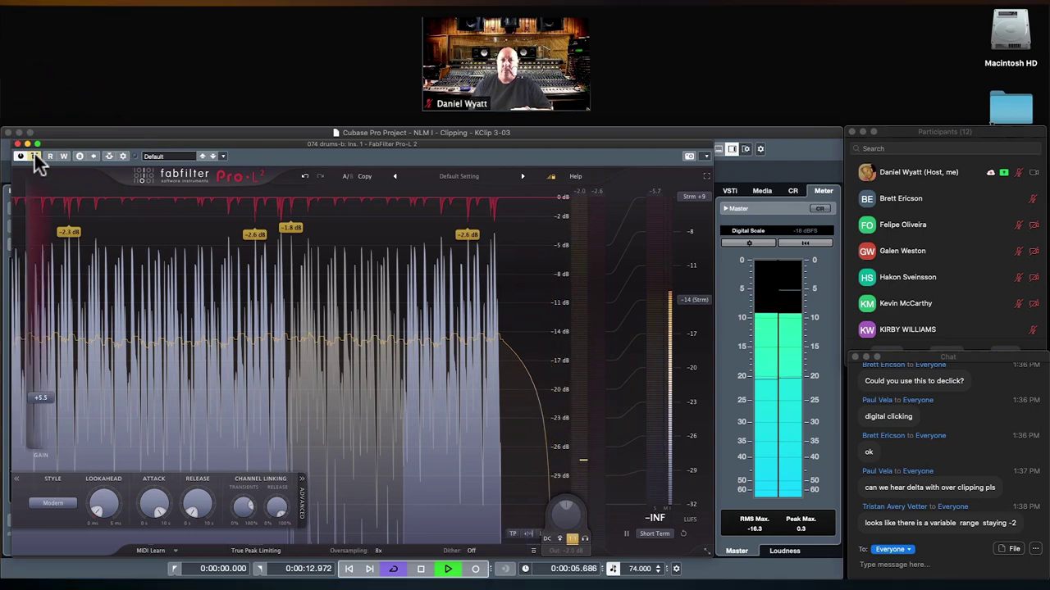
pyautogui.click(35, 157)
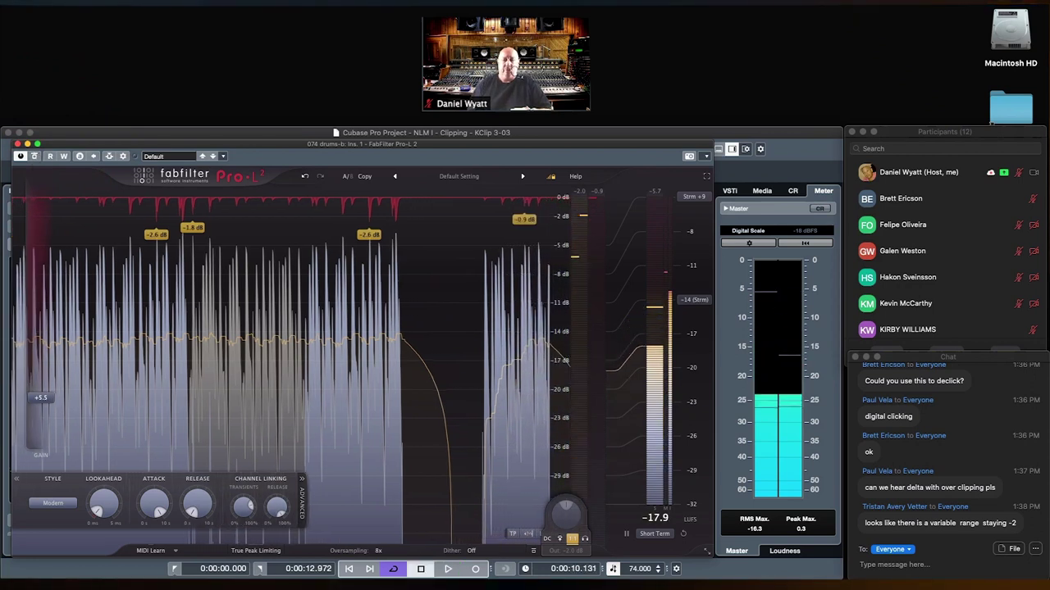
pyautogui.click(296, 581)
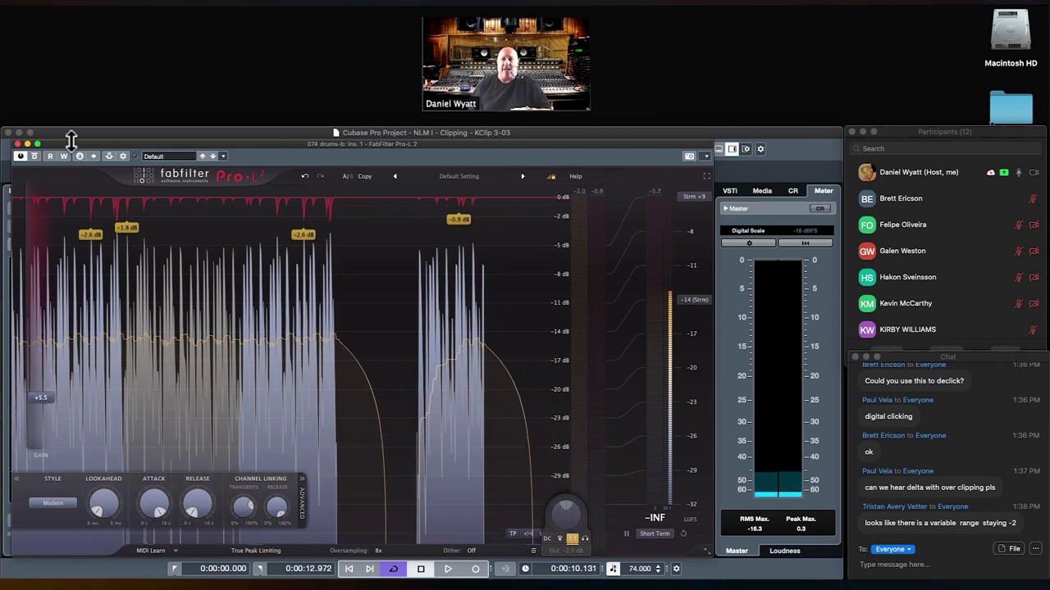
# Close the limiter window and duplicate the 074 drums-b track.
pyautogui.click(18, 145)
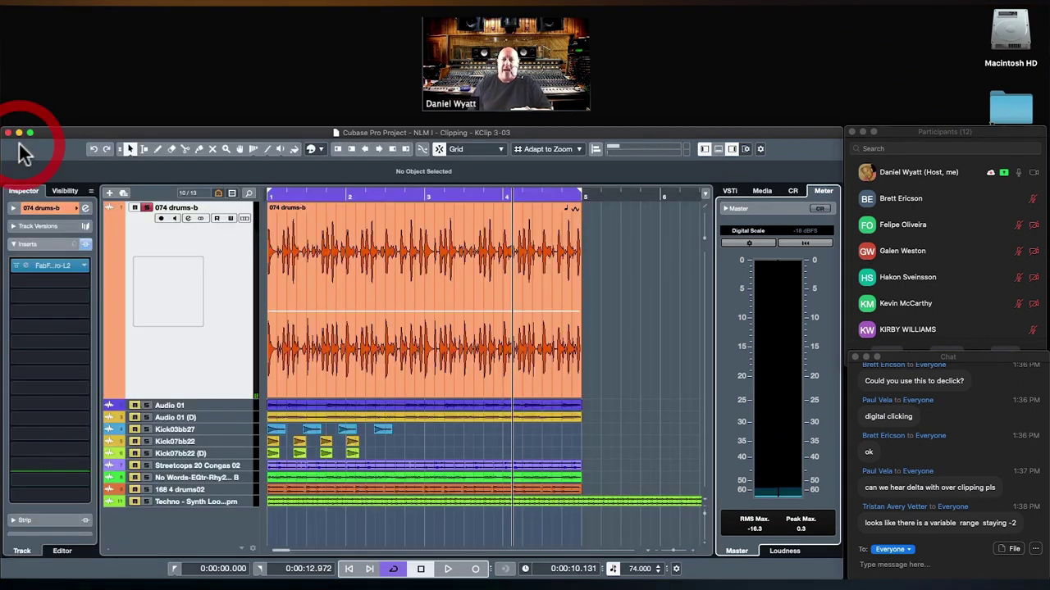
pyautogui.click(223, 261)
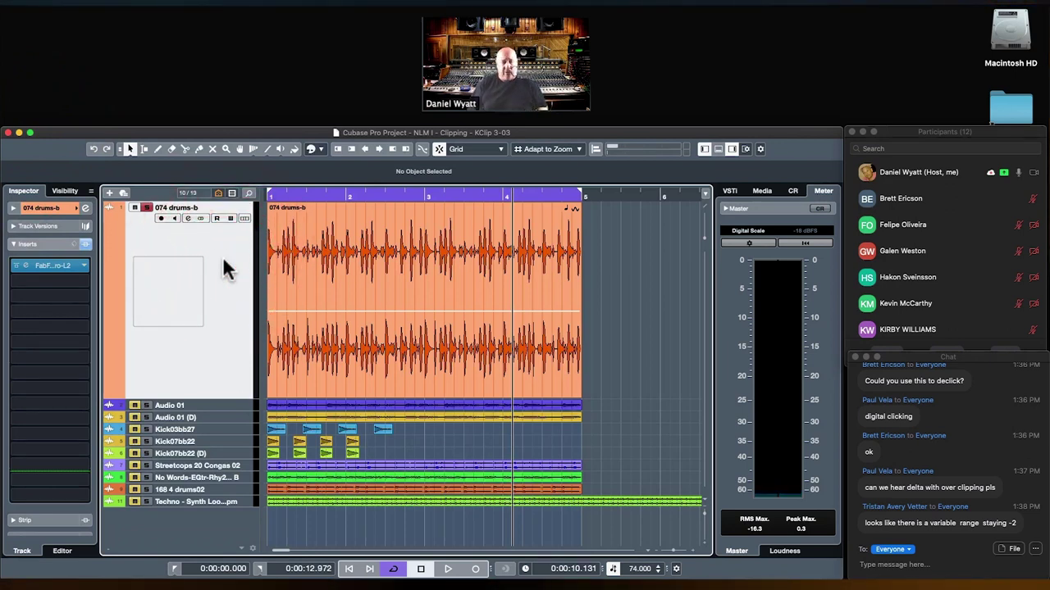
pyautogui.hotkey('shift', 'g')
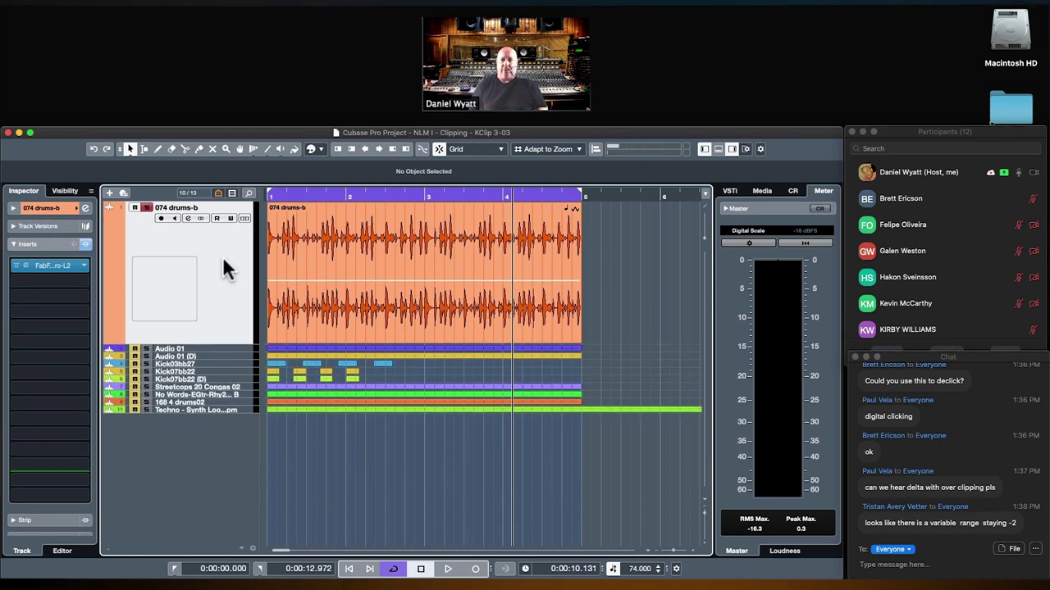
pyautogui.rightClick(223, 260)
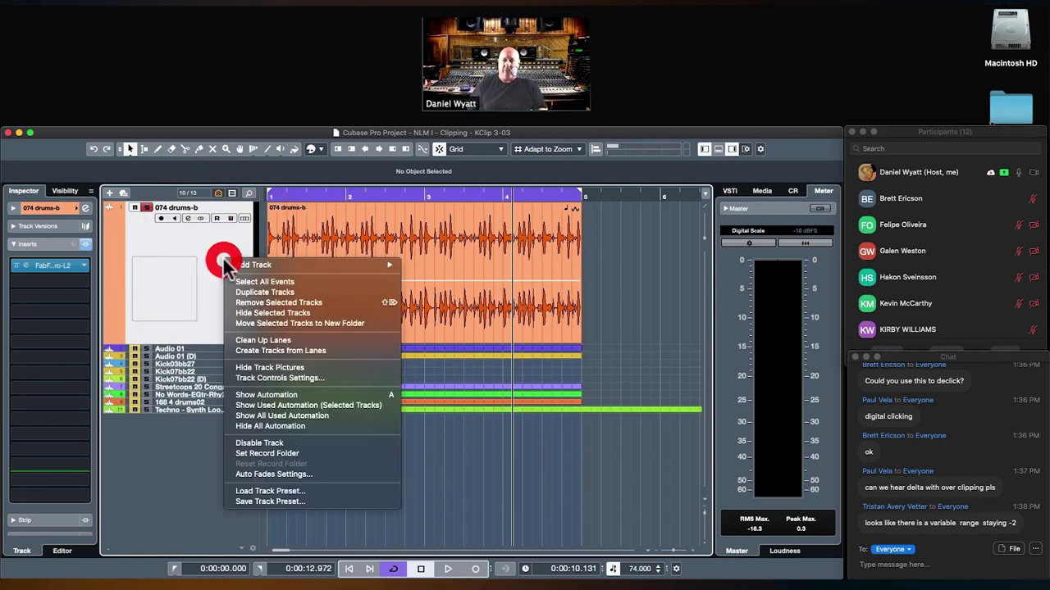
pyautogui.click(247, 293)
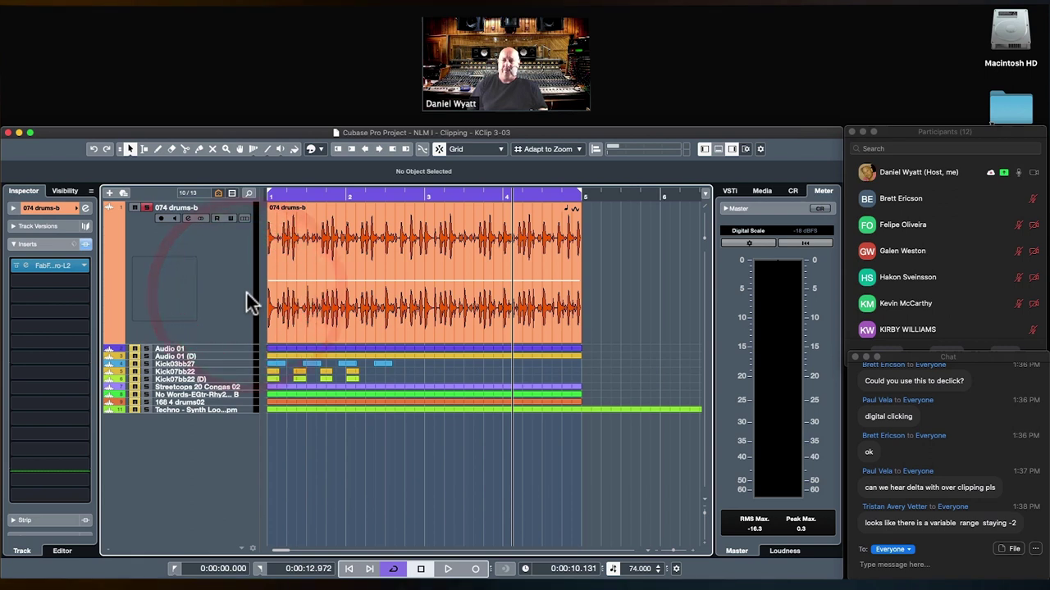
# Colour the duplicated drum track green.
pyautogui.click(236, 420)
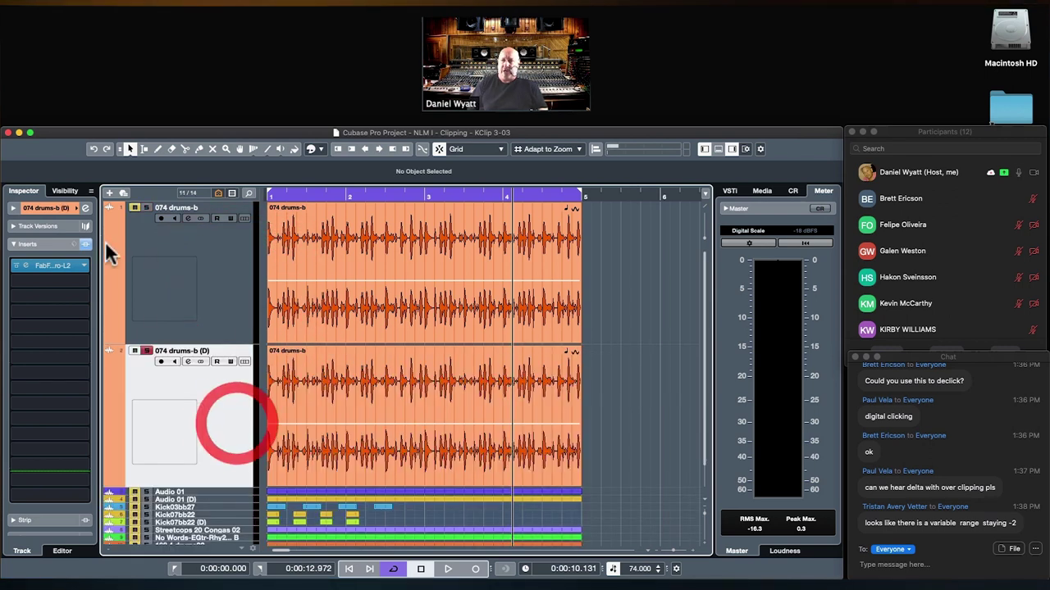
pyautogui.click(73, 206)
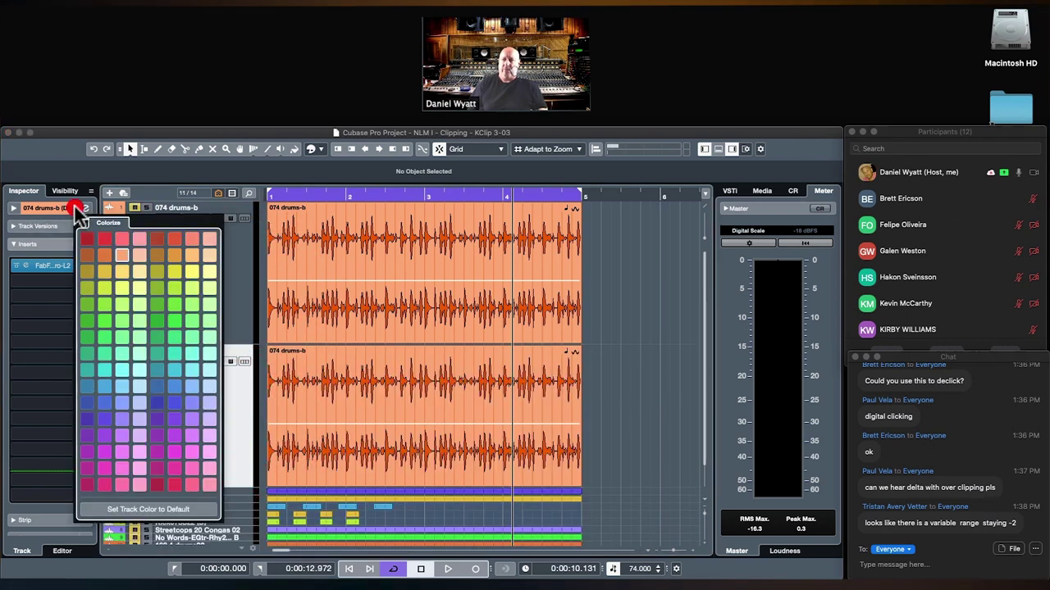
pyautogui.click(174, 337)
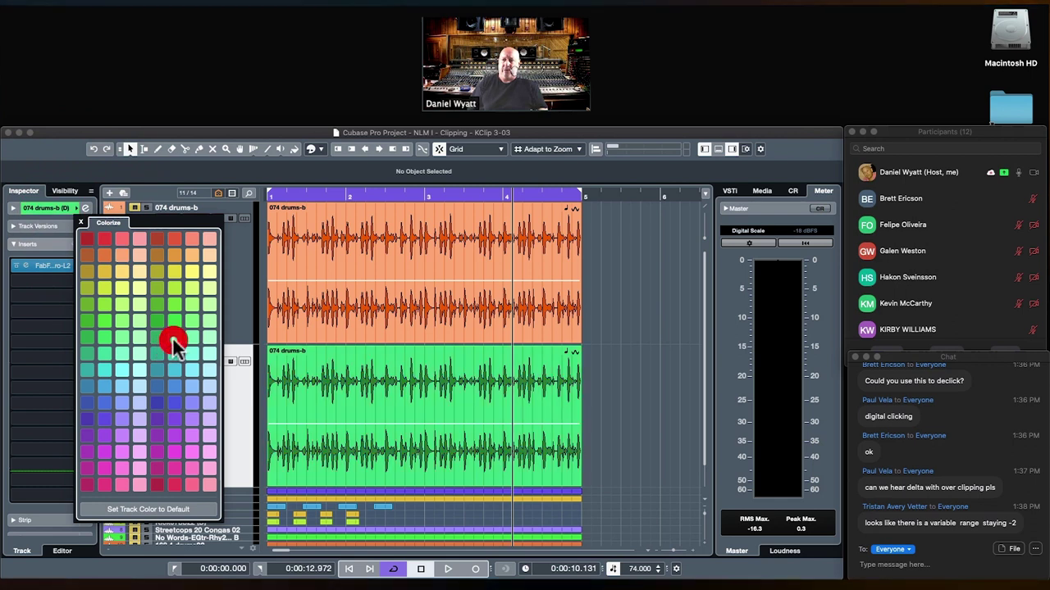
pyautogui.click(629, 345)
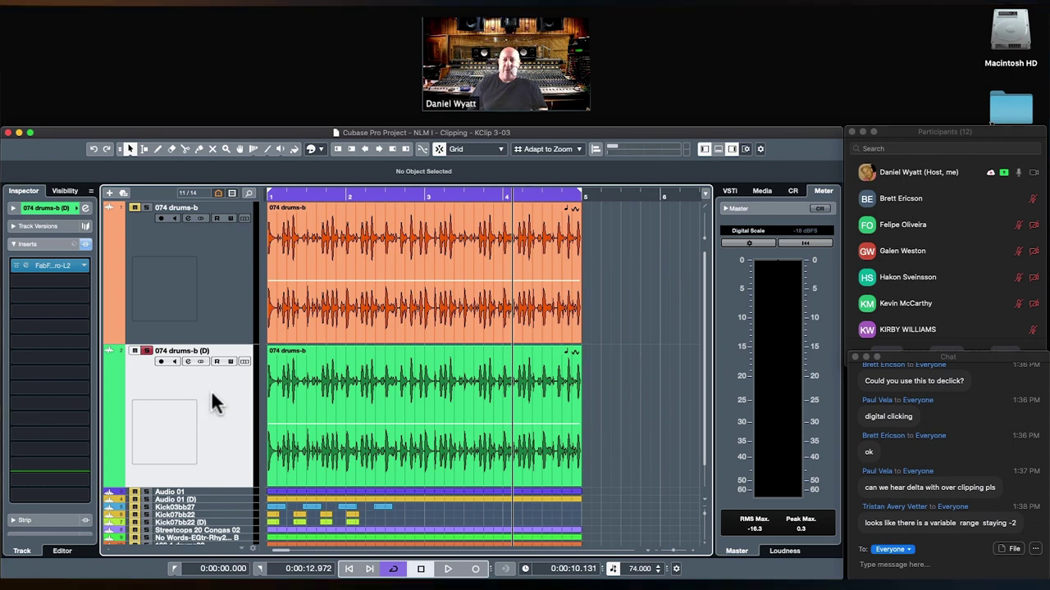
# Apply the duplicate track's FabFilter Pro-L 2 insert to its event with Direct Offline Processing, then switch off the insert.
pyautogui.click(399, 374)
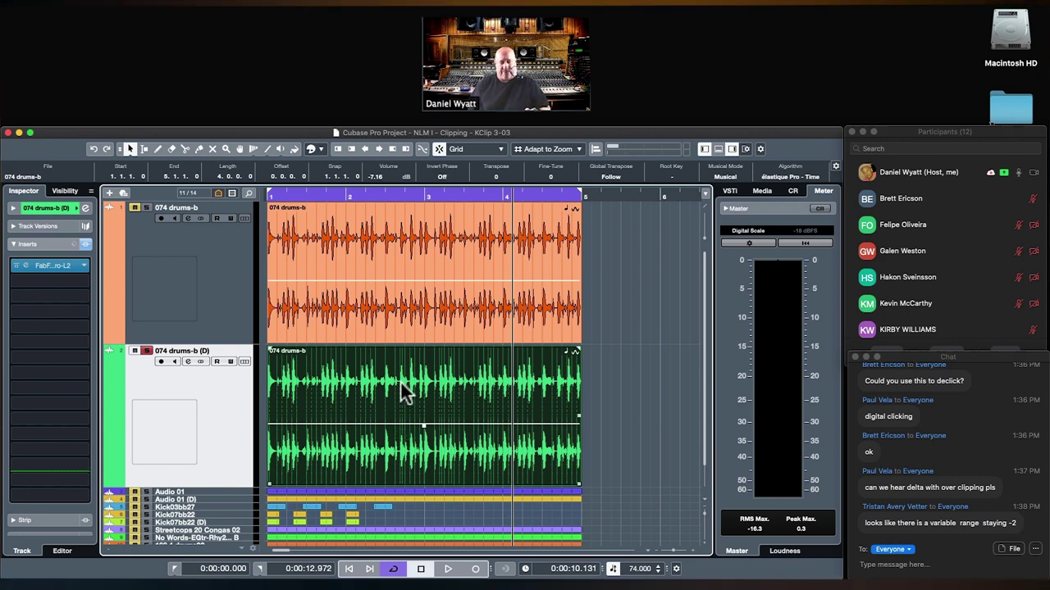
pyautogui.press('F7')
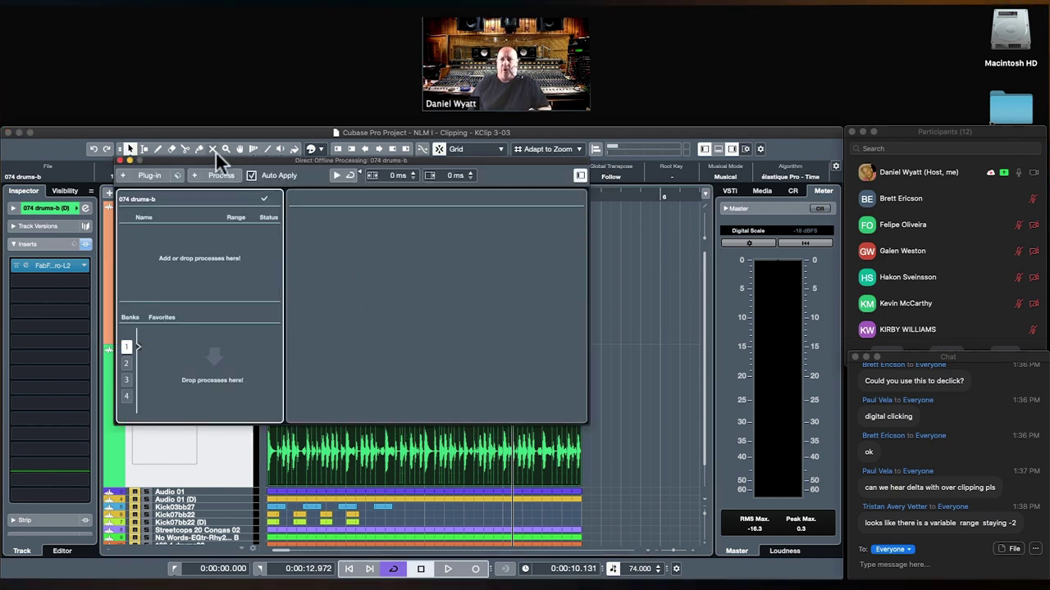
pyautogui.moveTo(190, 161); pyautogui.dragTo(434, 308)
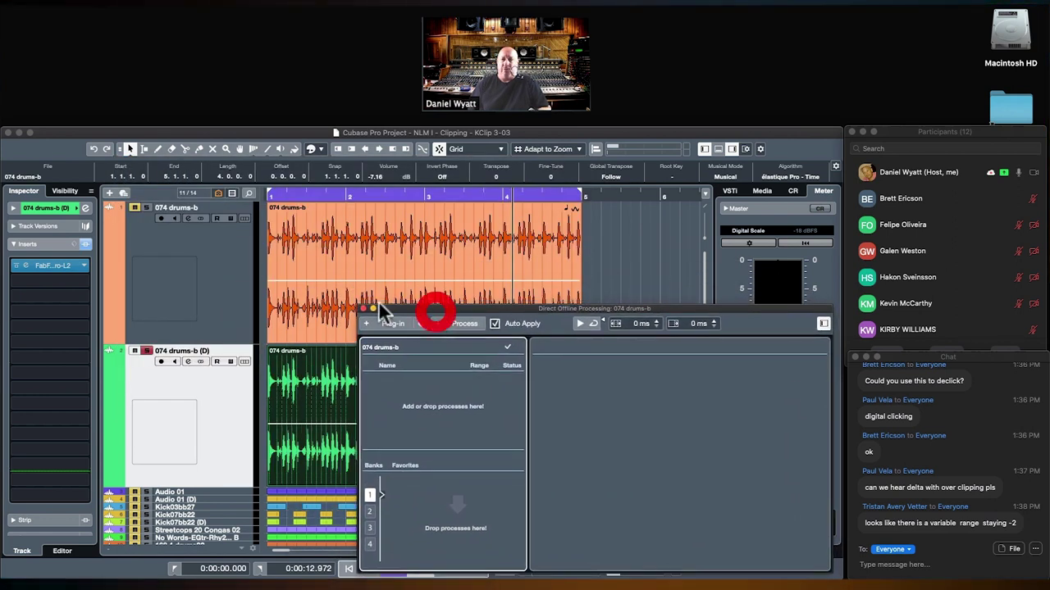
pyautogui.moveTo(52, 271); pyautogui.dragTo(403, 391)
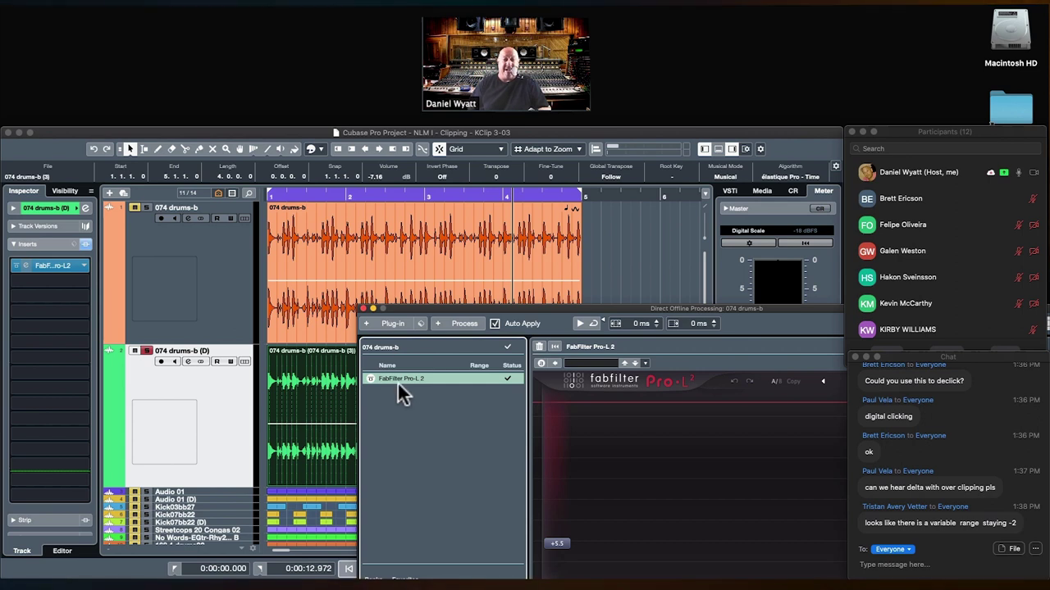
pyautogui.click(362, 309)
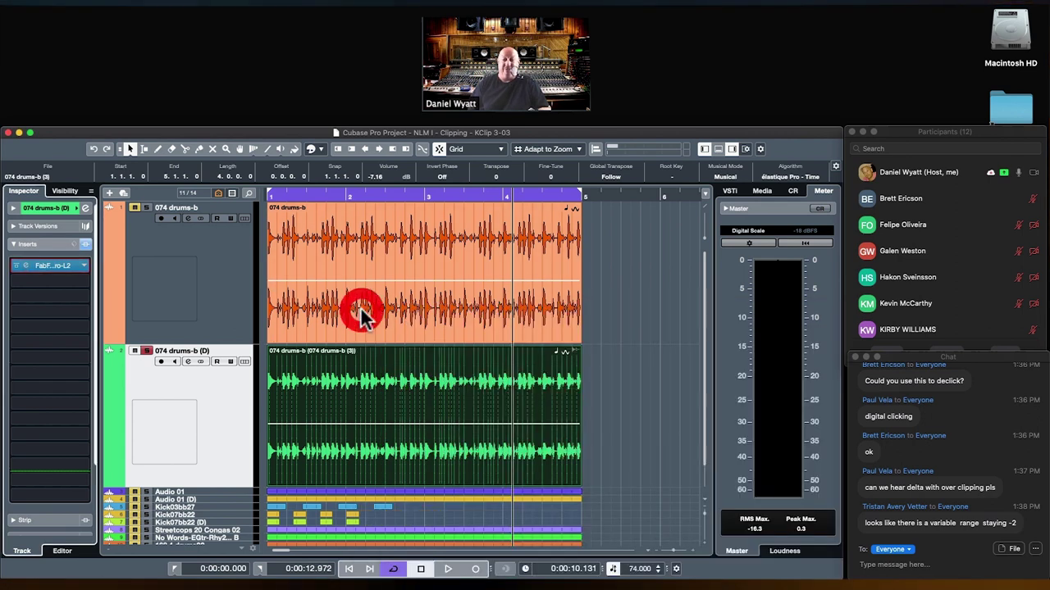
pyautogui.click(17, 266)
pyautogui.click(335, 232)
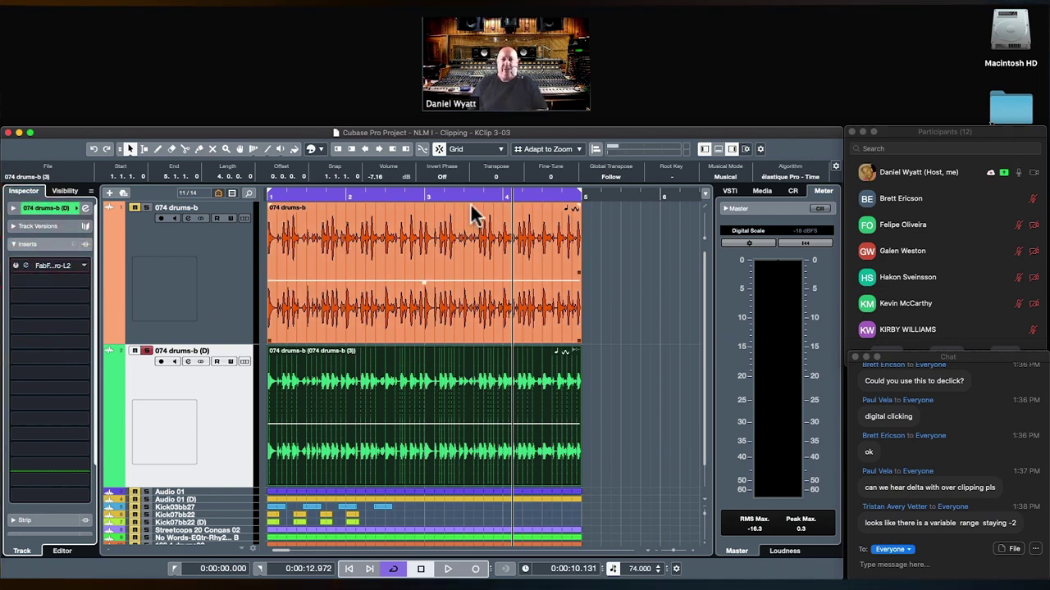
# Raise the volume of the green duplicate drum event to -3.80 dB.
pyautogui.click(483, 392)
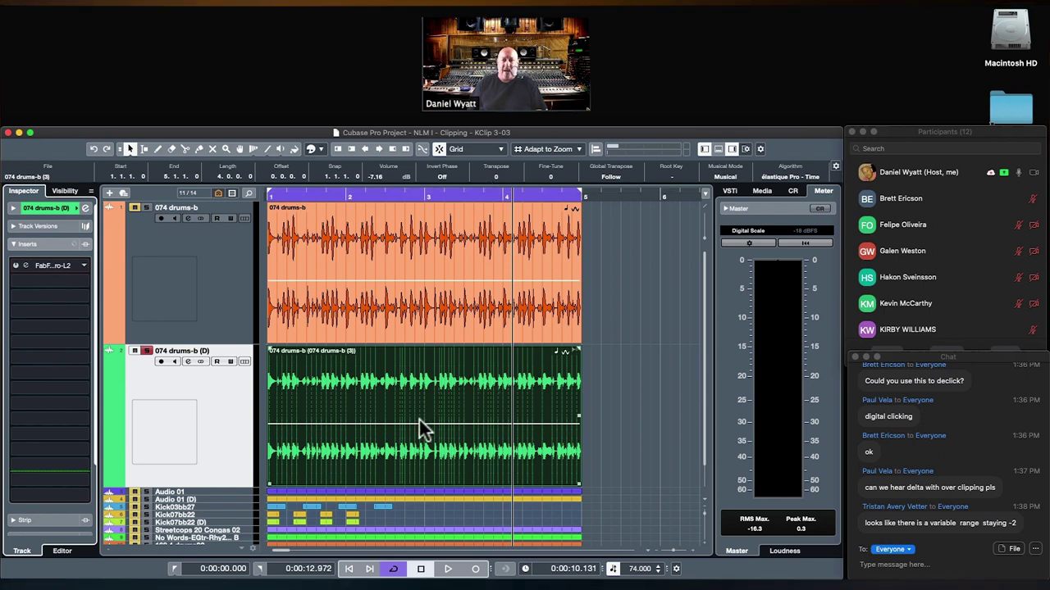
pyautogui.moveTo(424, 426); pyautogui.dragTo(424, 399)
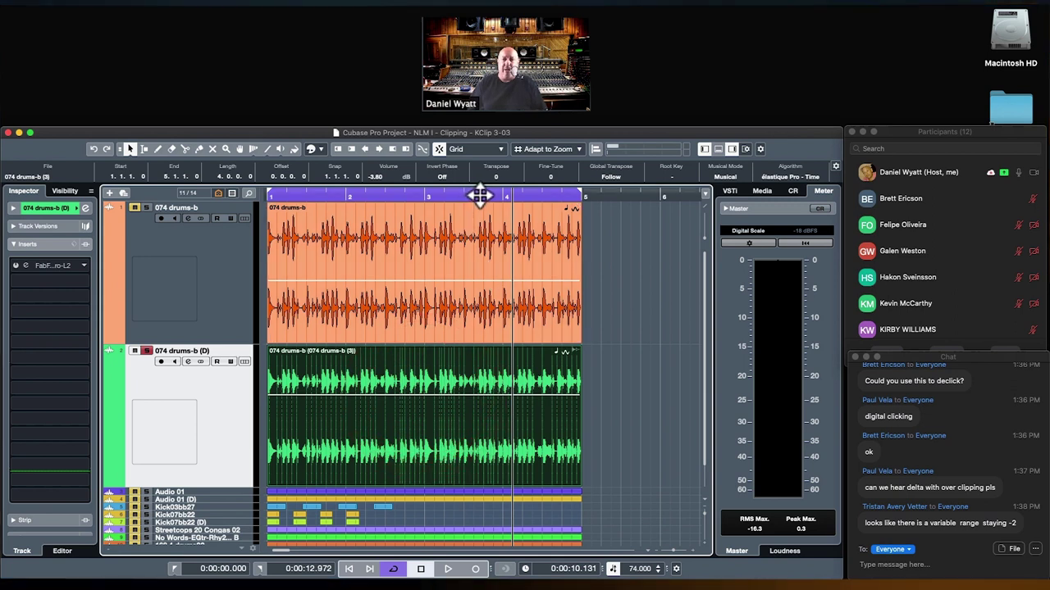
# Compare the original and clipped drum waveforms up close around beat 3.4, looking at the shape of their peaks down to sample level.
pyautogui.moveTo(482, 195); pyautogui.dragTo(497, 253)
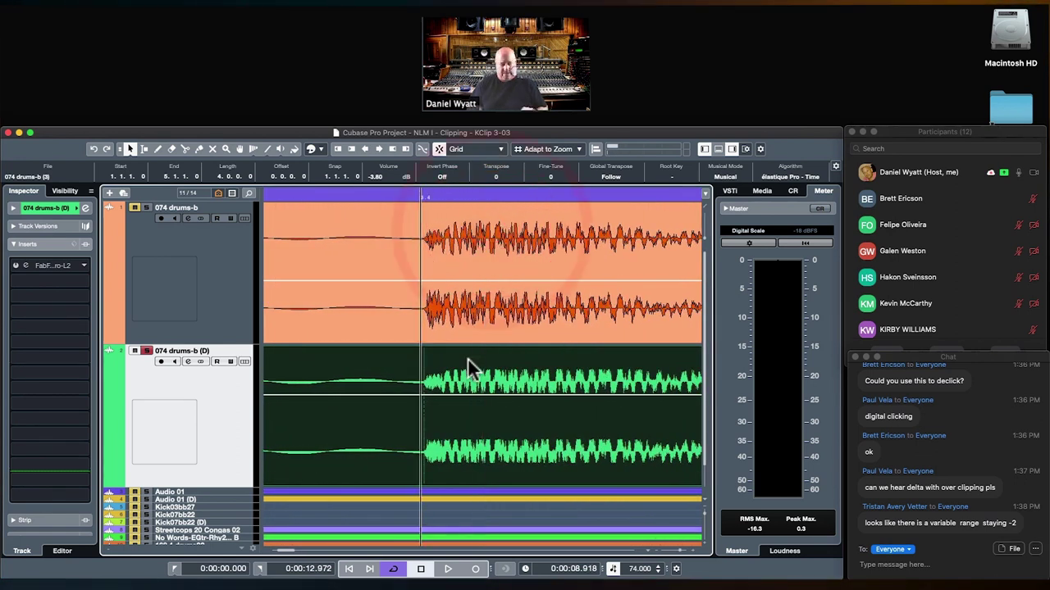
pyautogui.hotkey('shift', 'h')
pyautogui.hotkey('shift', 'h')
pyautogui.hotkey('shift', 'h')
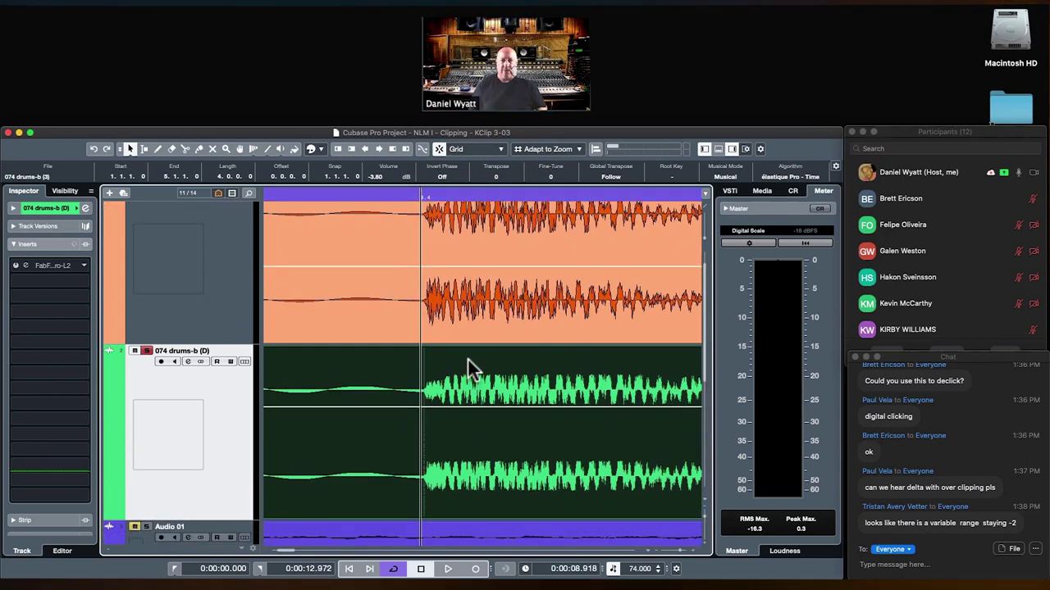
pyautogui.scroll(3, 468, 358)
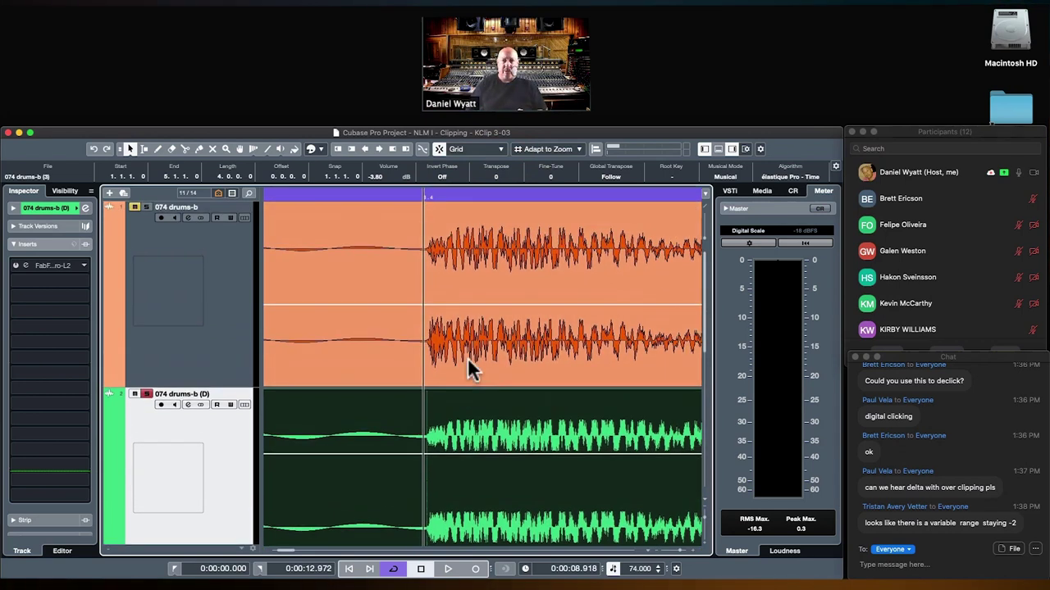
pyautogui.scroll(-1, 468, 358)
pyautogui.moveTo(476, 199)
pyautogui.mouseDown()
pyautogui.moveTo(482, 218)
pyautogui.moveTo(483, 206)
pyautogui.mouseUp()
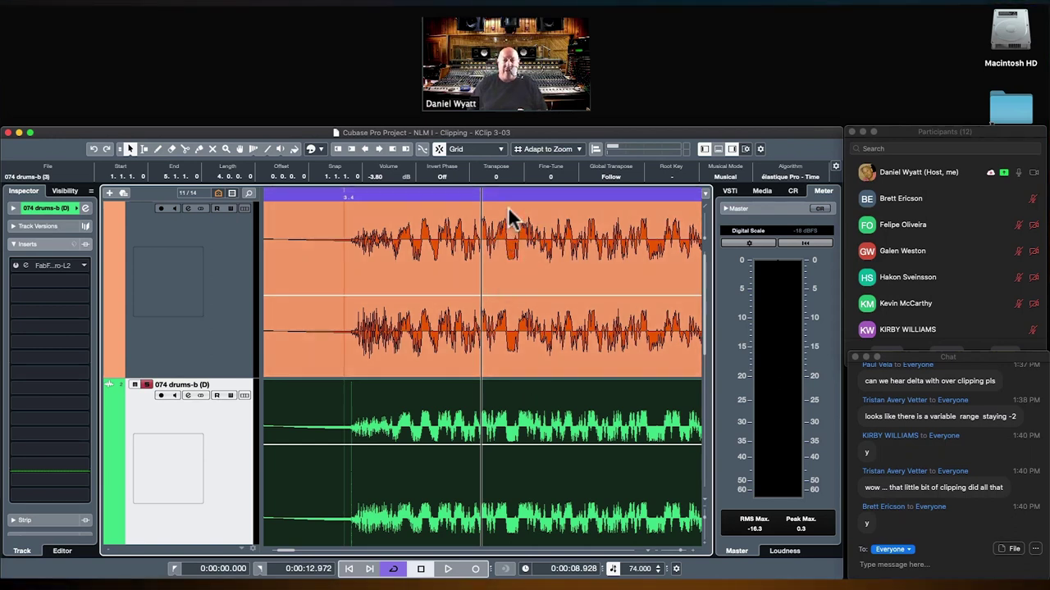
pyautogui.click(510, 194)
pyautogui.moveTo(510, 194)
pyautogui.mouseDown()
pyautogui.moveTo(512, 216)
pyautogui.moveTo(512, 200)
pyautogui.mouseUp()
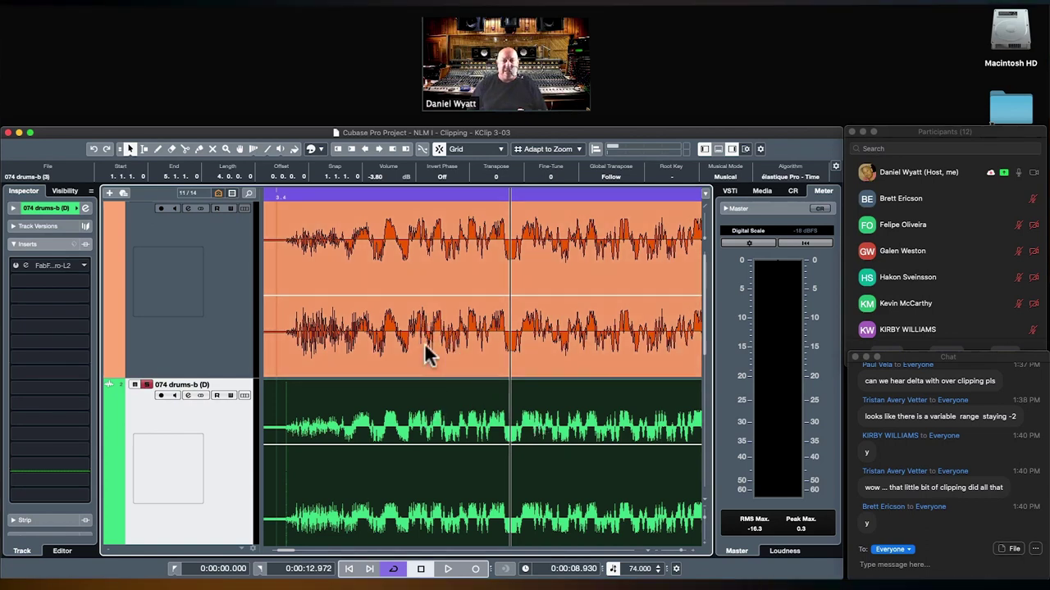
pyautogui.click(420, 195)
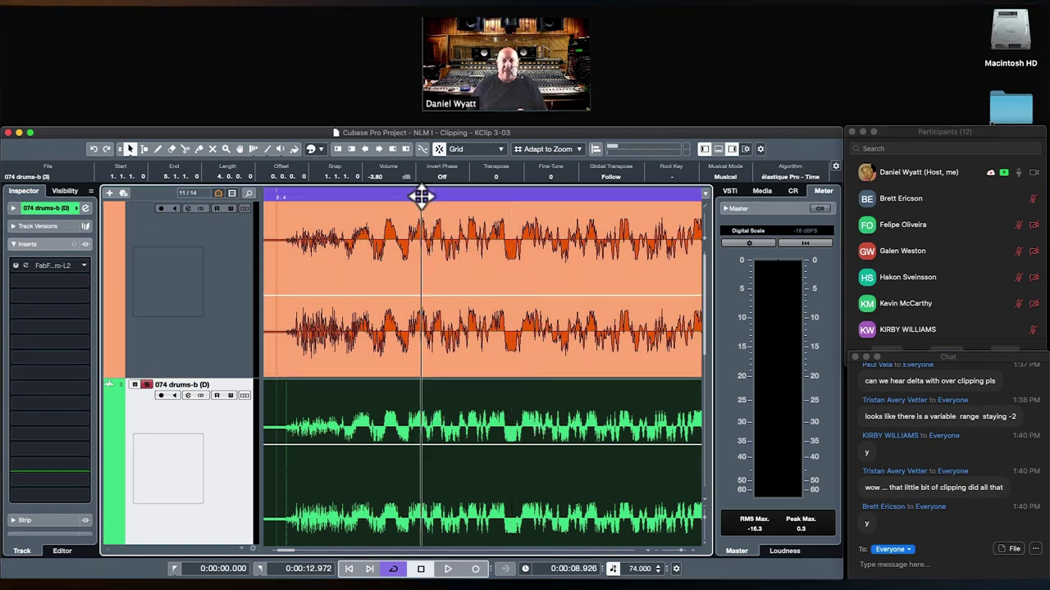
pyautogui.moveTo(421, 210); pyautogui.dragTo(420, 227)
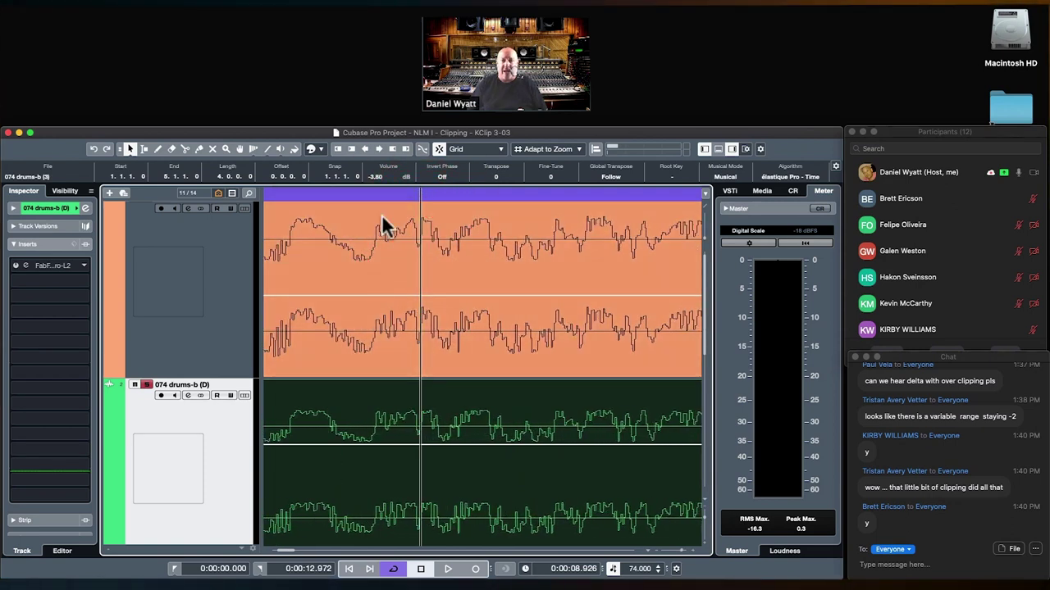
pyautogui.moveTo(386, 197); pyautogui.dragTo(387, 184)
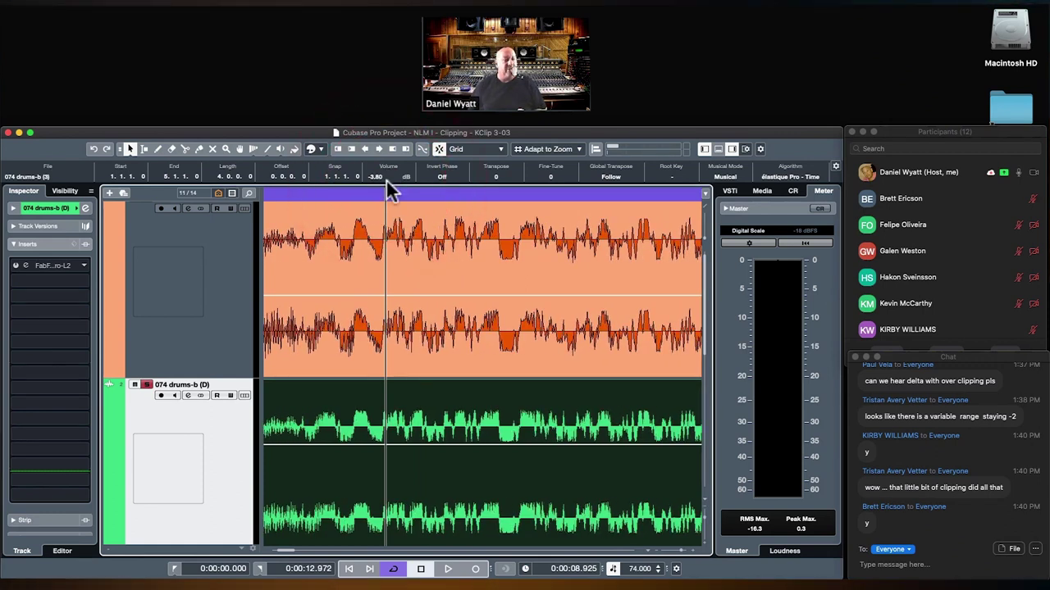
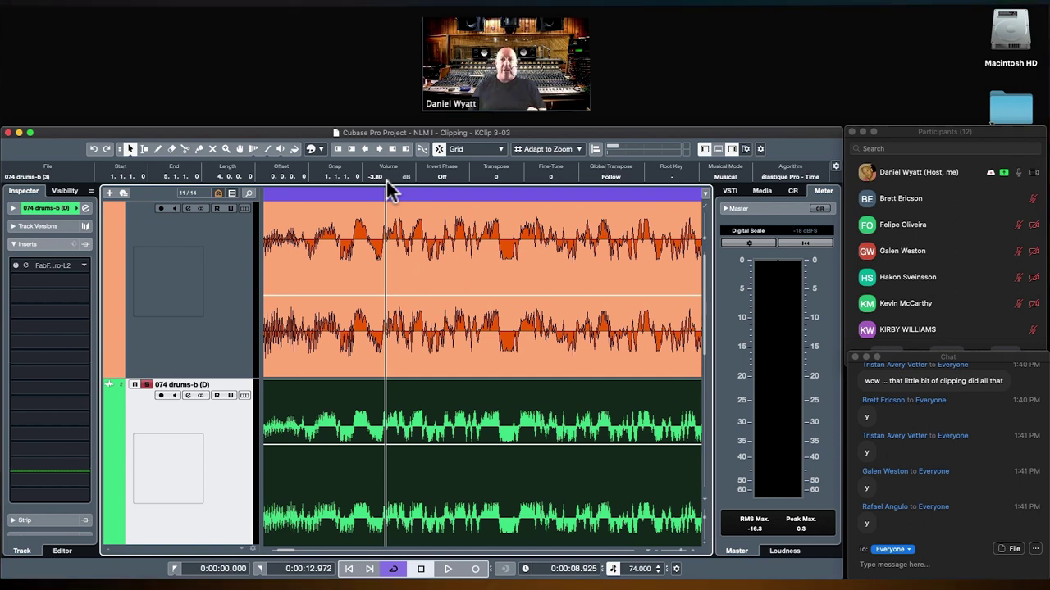
pyautogui.moveTo(354, 197); pyautogui.dragTo(359, 159)
# Return the enlarged drum tracks to a small height and select the Audio 01 acoustic guitar track, soloed.
pyautogui.click(192, 307)
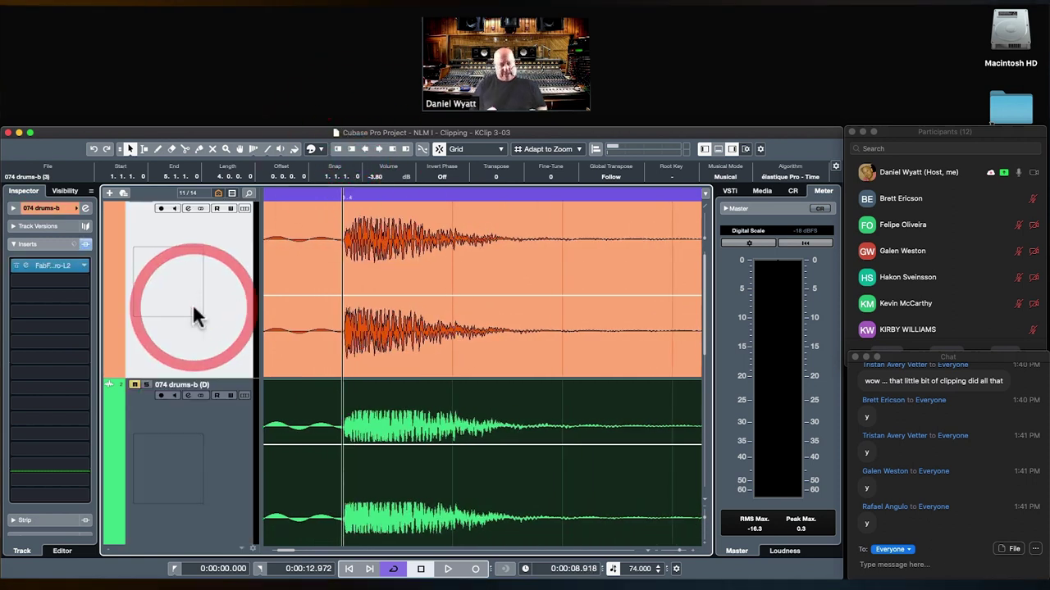
pyautogui.hotkey('shift', 'g')
pyautogui.hotkey('shift', 'g')
pyautogui.hotkey('shift', 'g')
pyautogui.hotkey('shift', 'g')
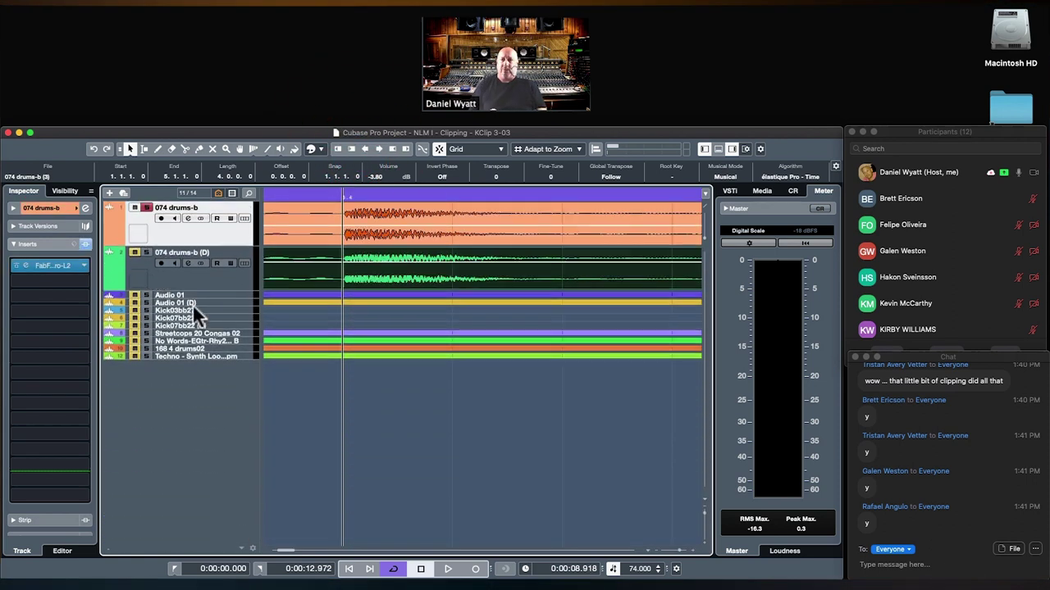
pyautogui.hotkey('shift', 'h')
pyautogui.hotkey('shift', 'h')
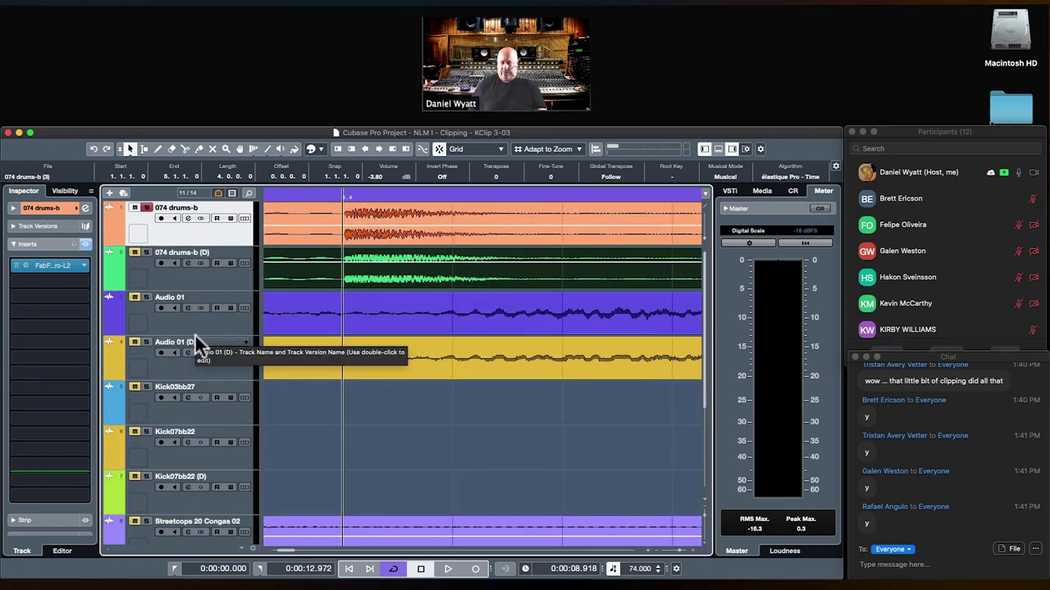
pyautogui.hotkey('shift', 'f')
pyautogui.click(200, 316)
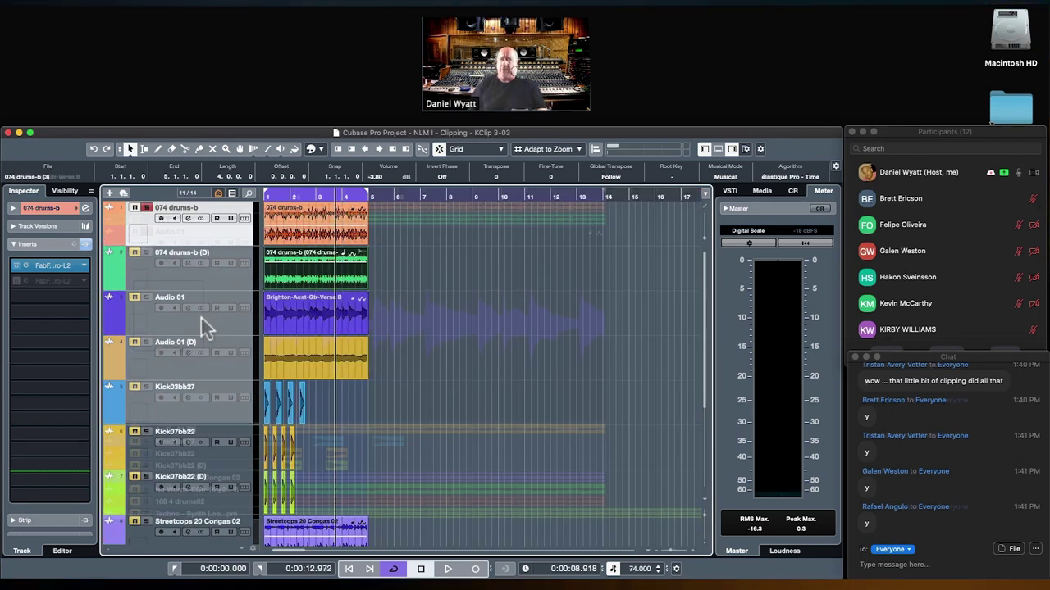
pyautogui.hotkey('alt', 's')
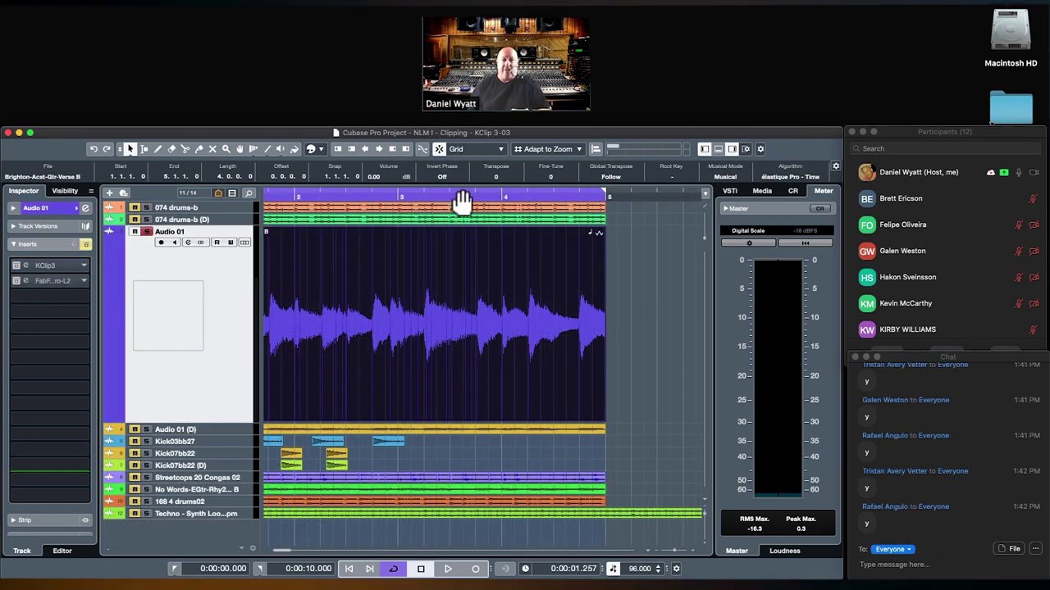
pyautogui.moveTo(529, 195); pyautogui.dragTo(525, 236)
pyautogui.moveTo(347, 197); pyautogui.dragTo(366, 209)
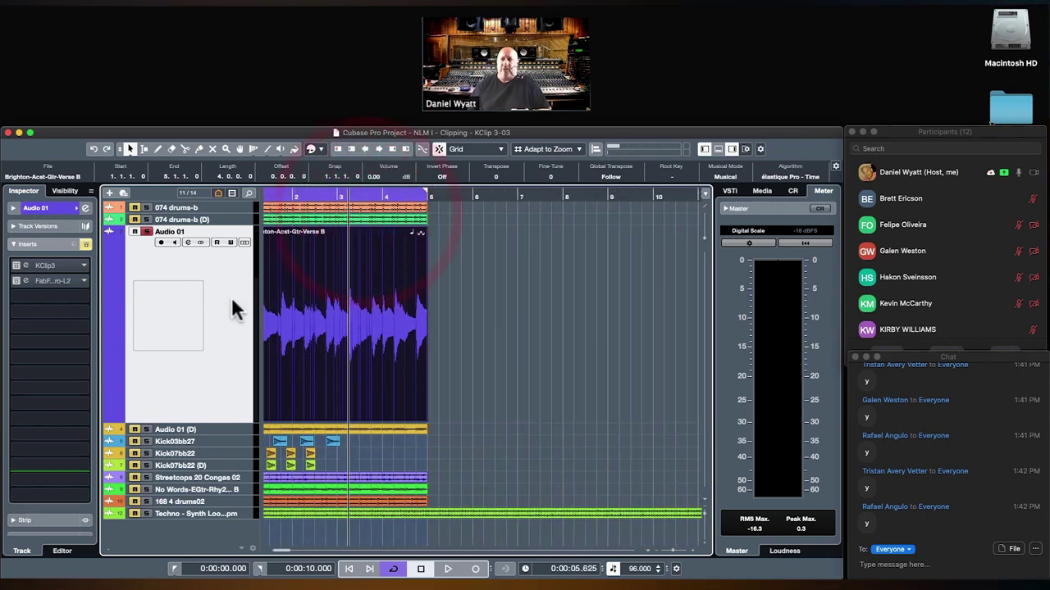
# Load FabFilter Pro-L 2 in the third insert slot of the Audio 01 track.
pyautogui.click(229, 296)
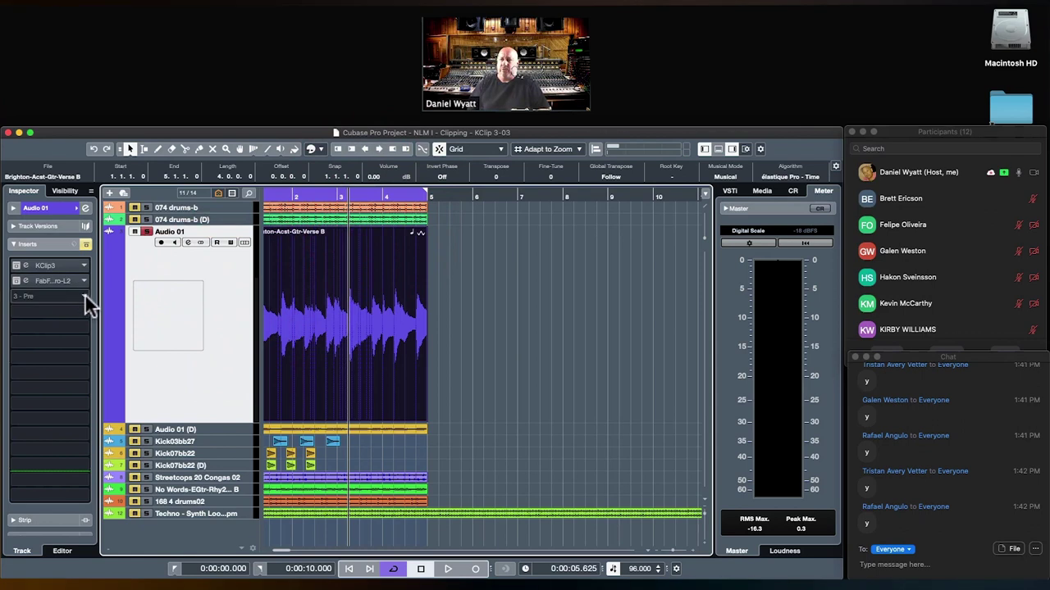
pyautogui.click(83, 295)
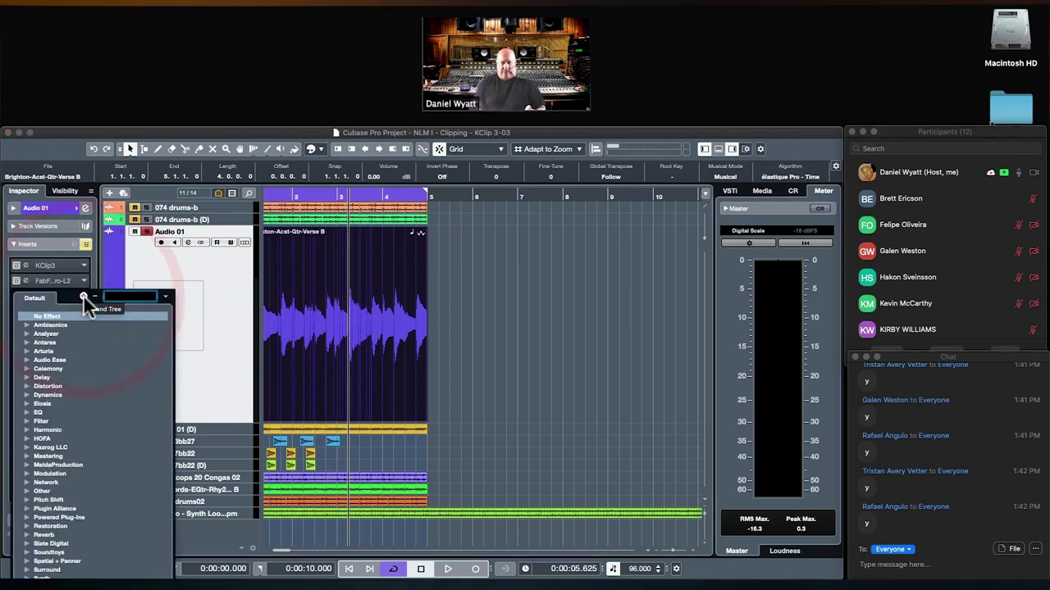
pyautogui.click(91, 340)
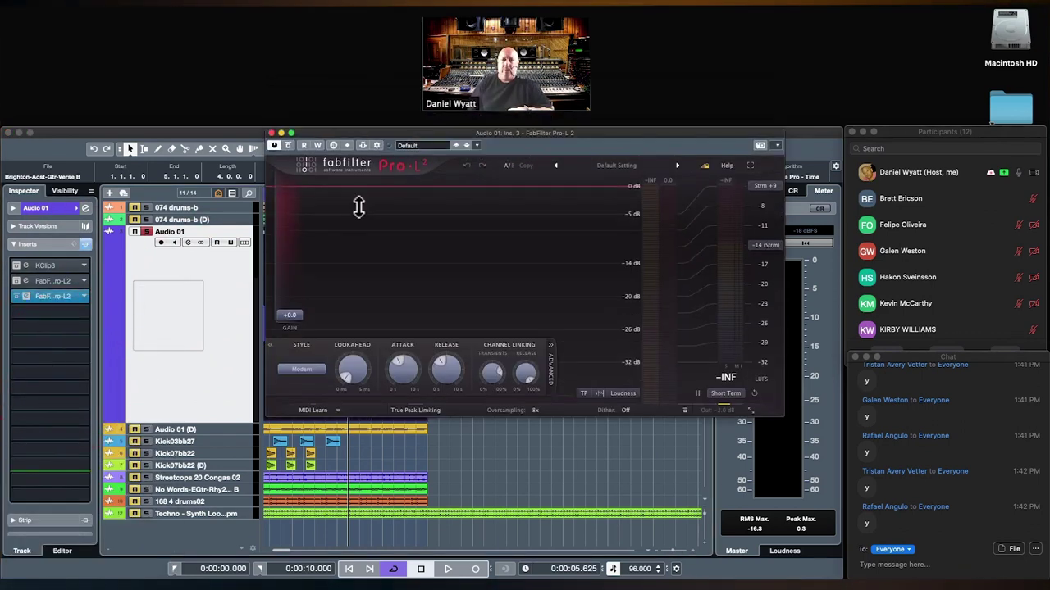
# Set the limiter's attack to its 10 s maximum and release to 0 ms, with unity gain enabled.
pyautogui.moveTo(357, 129); pyautogui.dragTo(285, 215)
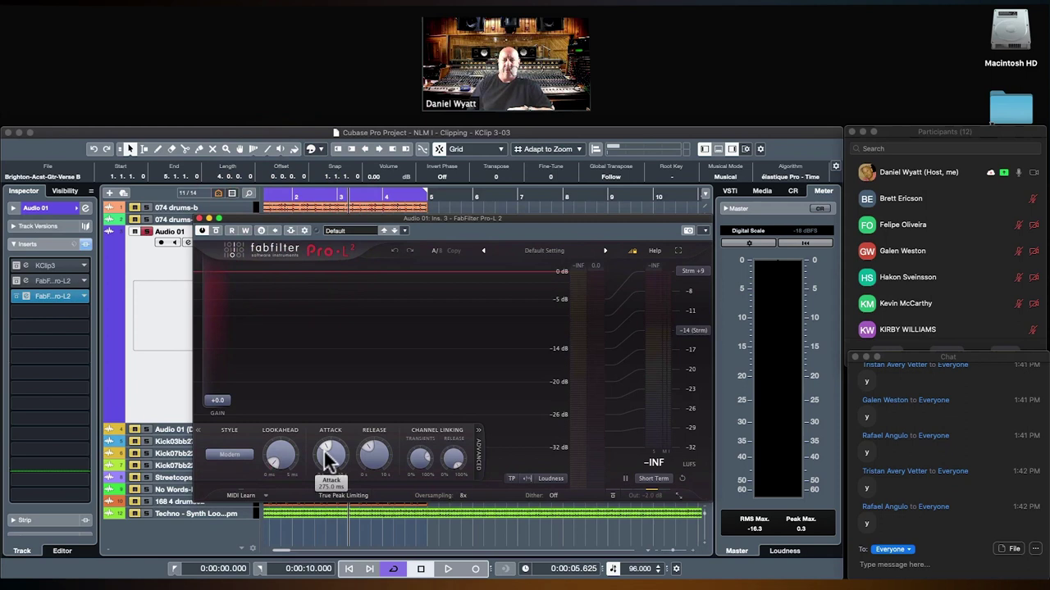
pyautogui.click(445, 169)
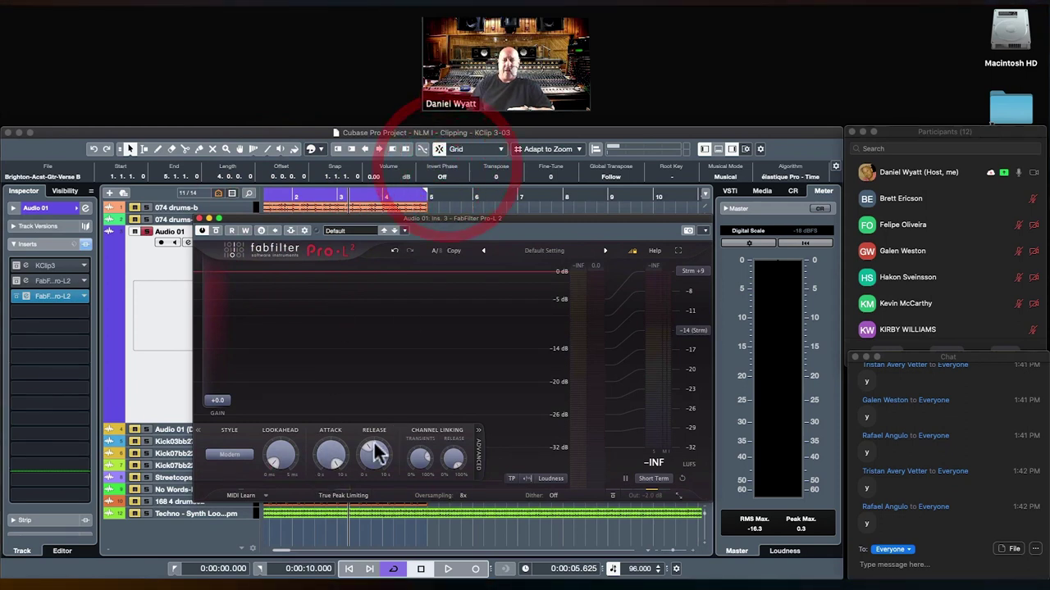
pyautogui.moveTo(374, 451); pyautogui.dragTo(370, 551)
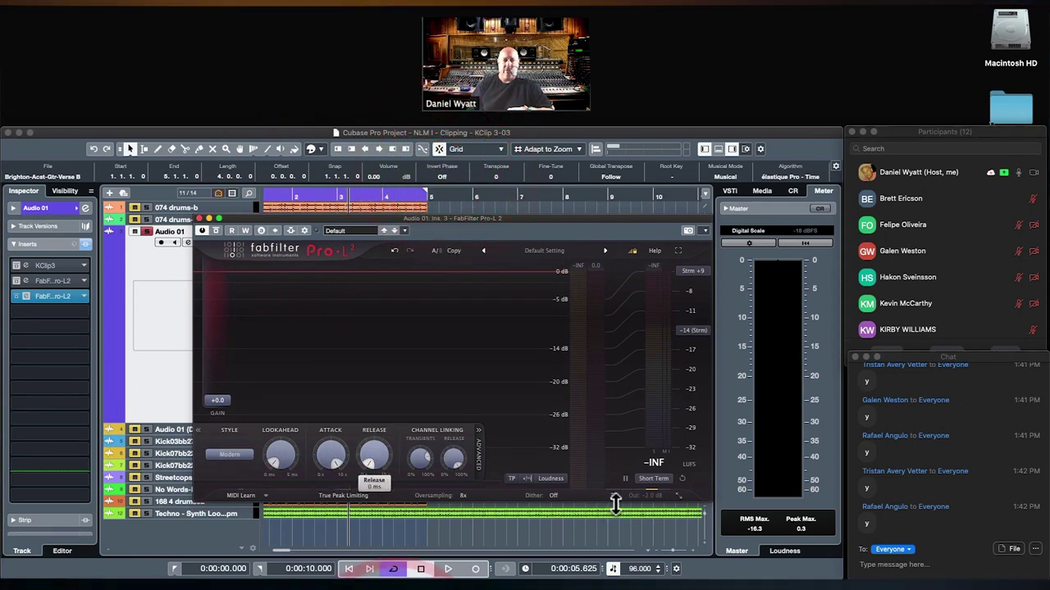
pyautogui.click(650, 496)
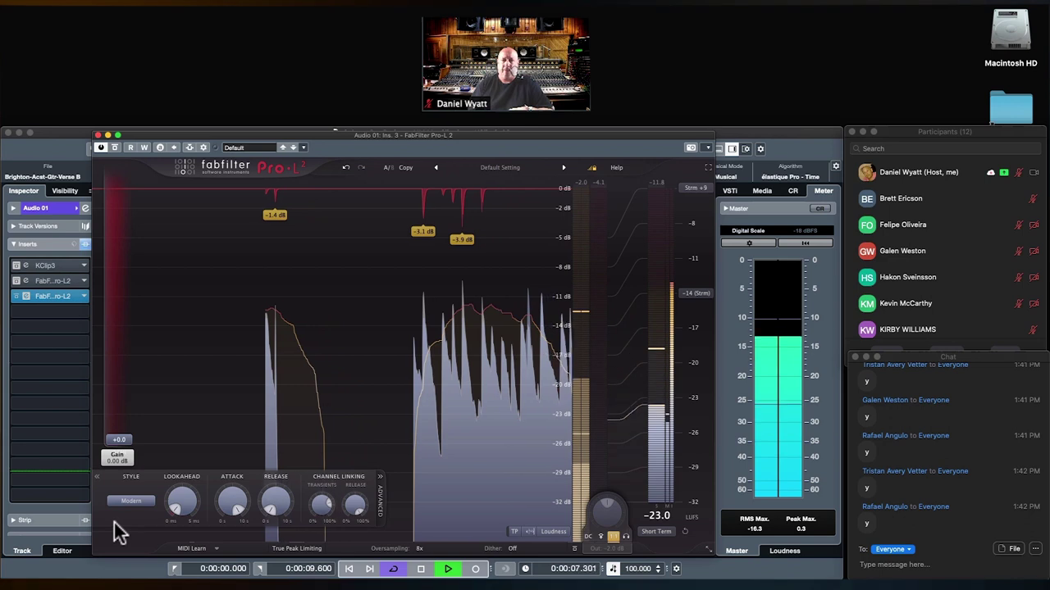
# While the guitar loop plays, raise the limiter's gain to +15.4 dB and audition the delta signal before turning it off.
pyautogui.moveTo(119, 440); pyautogui.dragTo(114, 315)
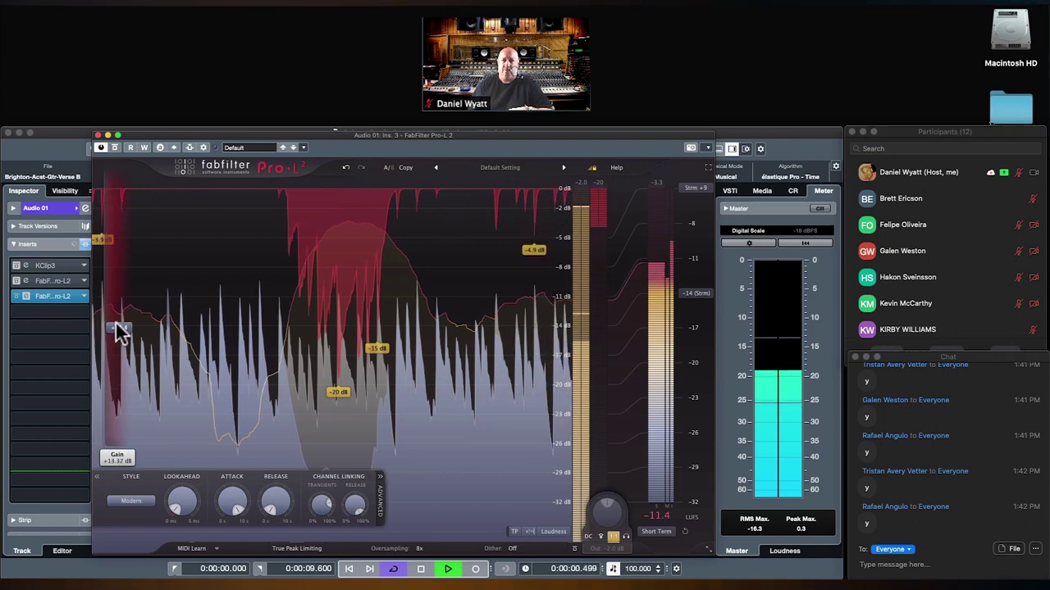
pyautogui.click(117, 328)
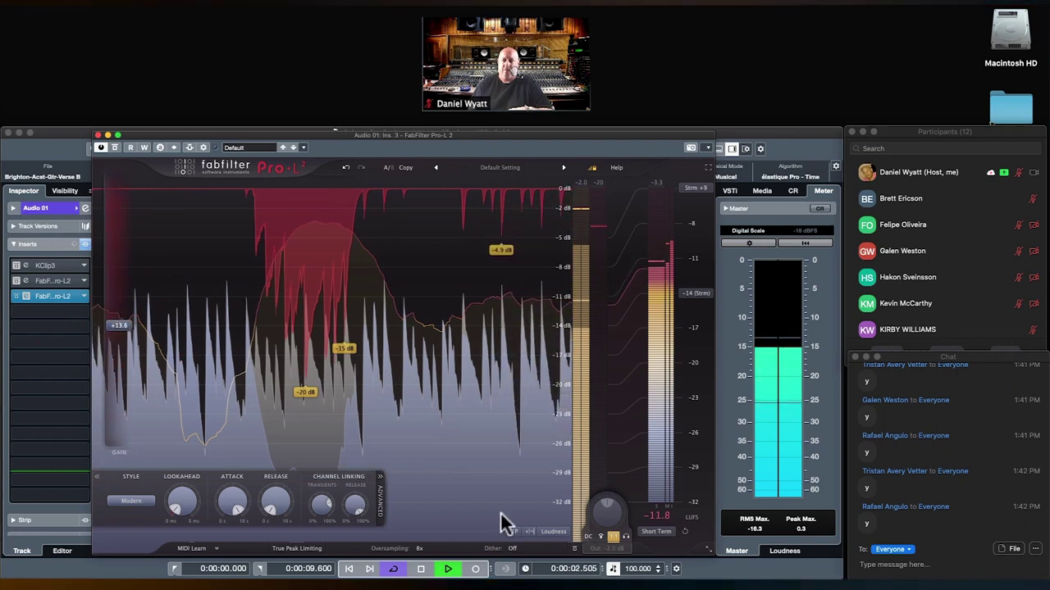
pyautogui.click(625, 539)
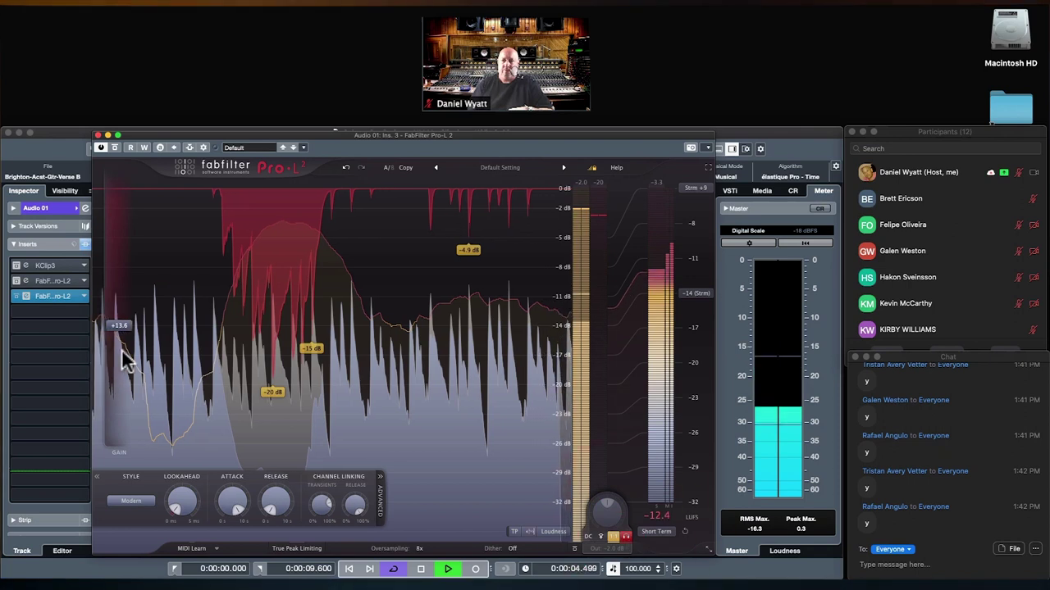
pyautogui.moveTo(117, 328)
pyautogui.moveTo(120, 332); pyautogui.dragTo(115, 304)
pyautogui.click(629, 558)
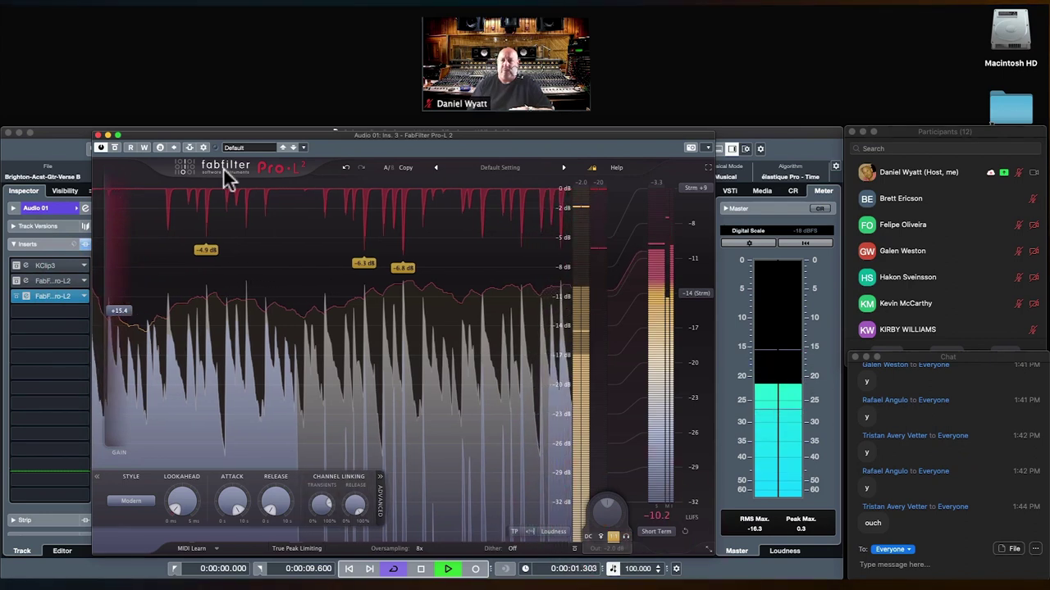
# Compare the guitar loop with the limiter bypassed and active, then close the limiter window and stop playback.
pyautogui.click(116, 149)
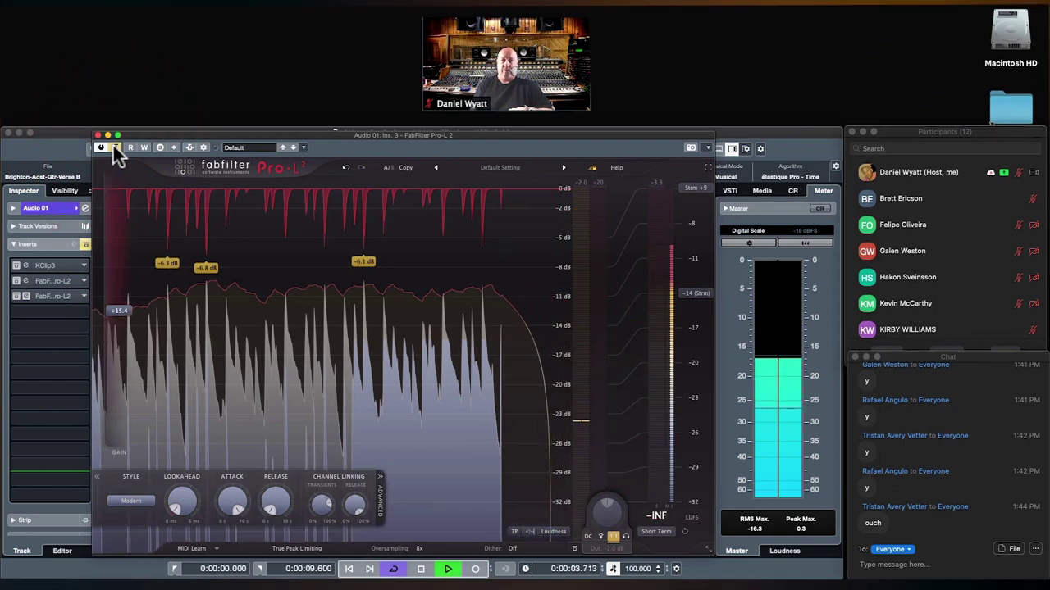
pyautogui.click(115, 149)
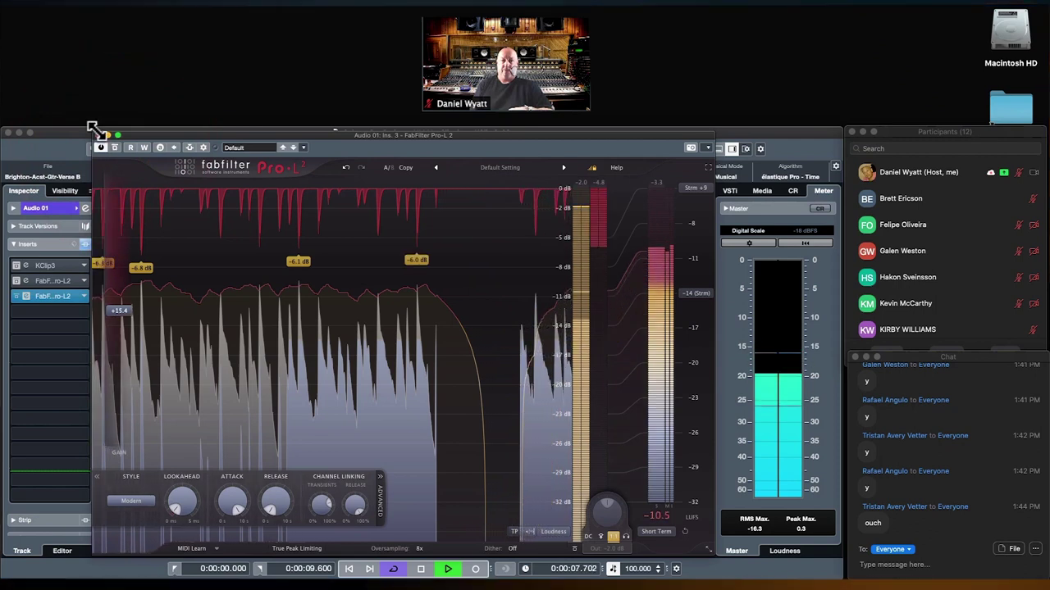
pyautogui.click(98, 135)
pyautogui.press('space')
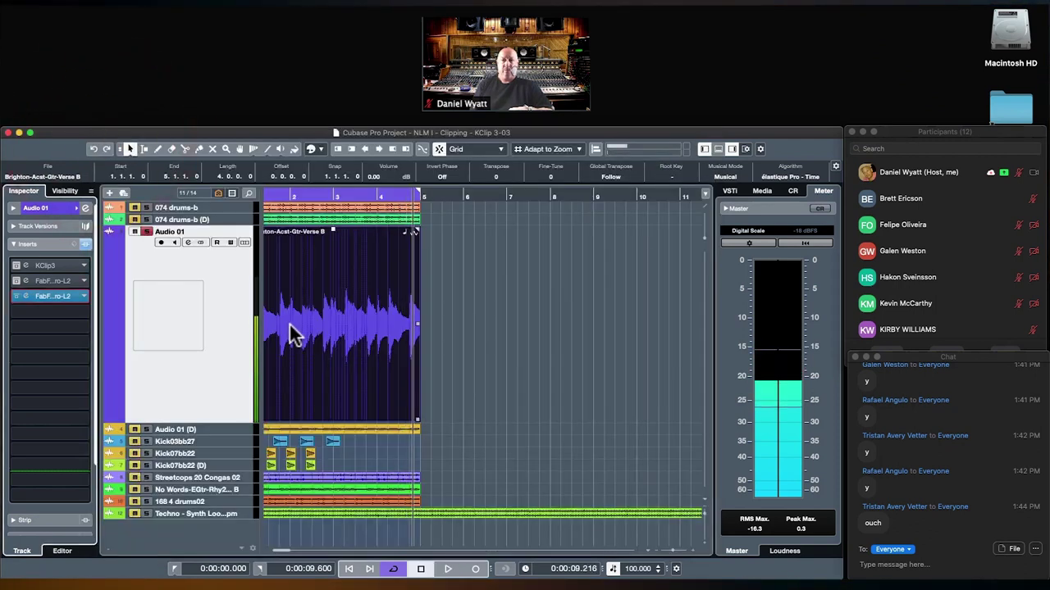
pyautogui.click(283, 567)
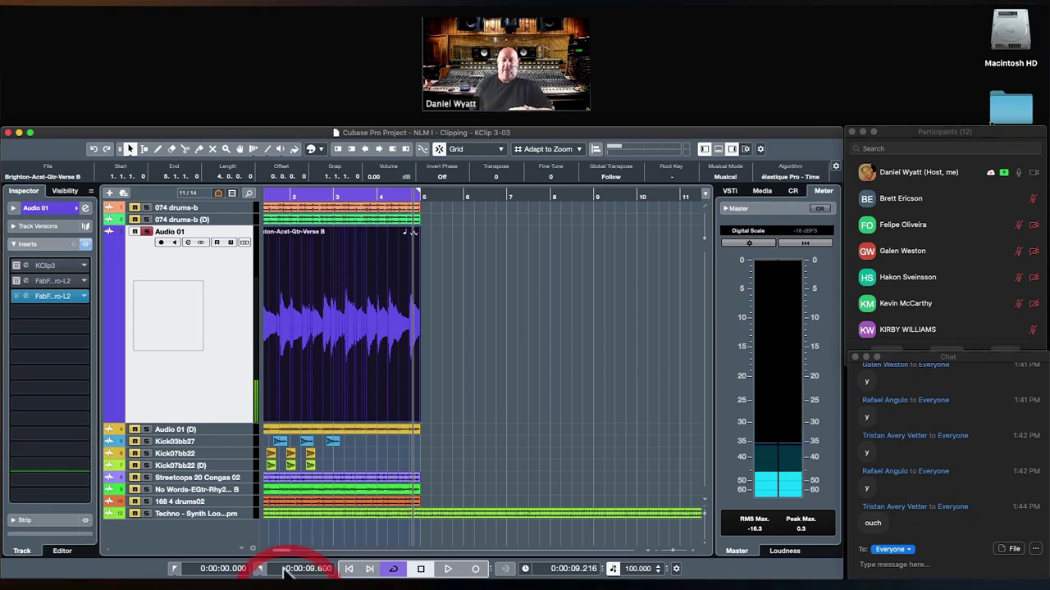
# Duplicate the Audio 01 track in yellow and apply its FabFilter Pro-L 2 insert to the copy's event with Direct Offline Processing.
pyautogui.click(230, 336)
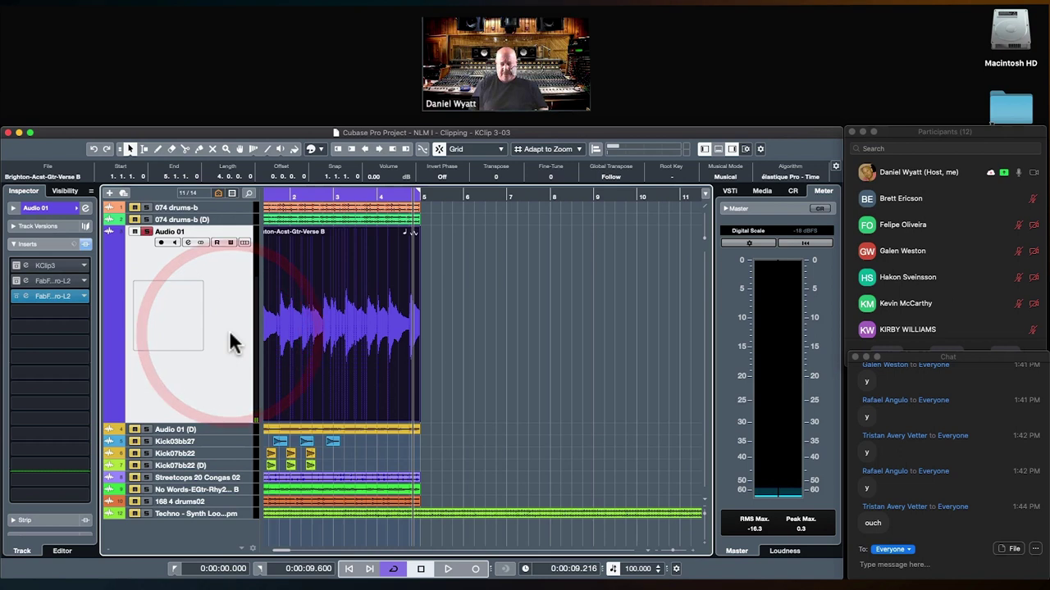
pyautogui.hotkey('shift', 'h')
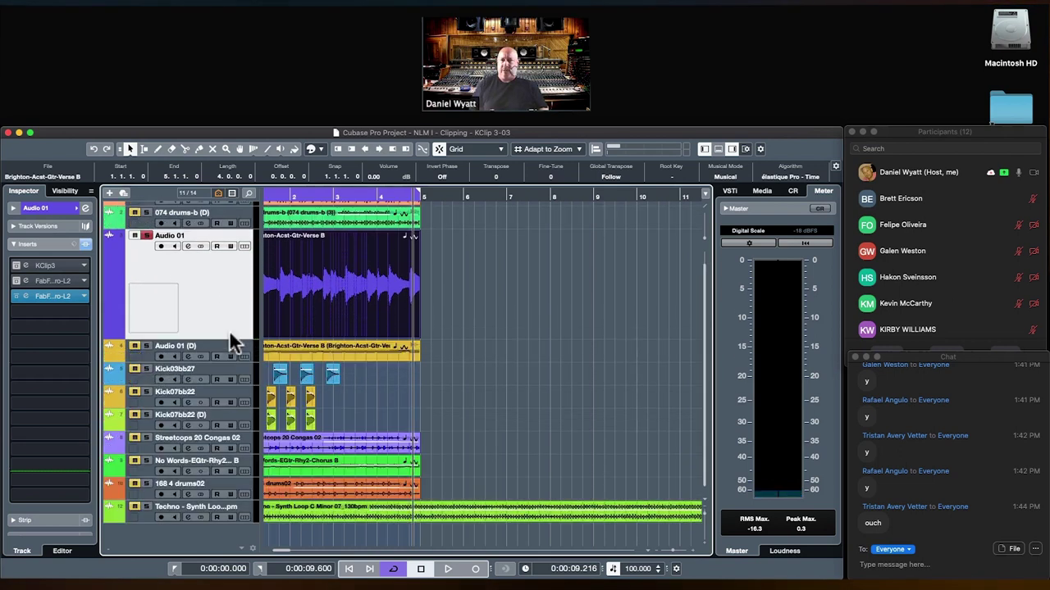
pyautogui.press('F7')
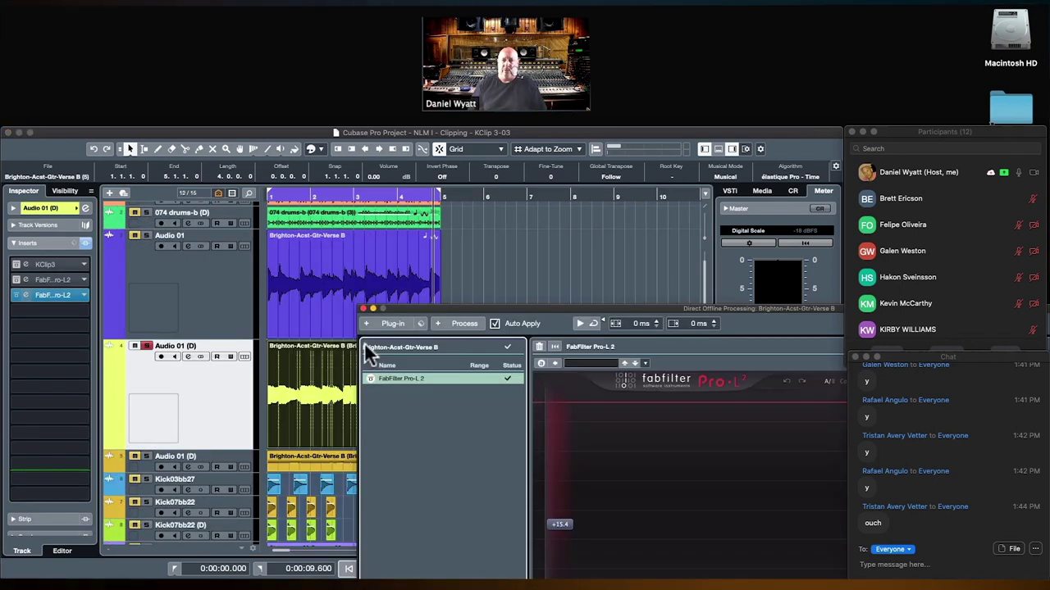
# Close the offline processing window and compare the original purple guitar waveform with the processed yellow copy up close around the transient at 4.2.
pyautogui.click(363, 309)
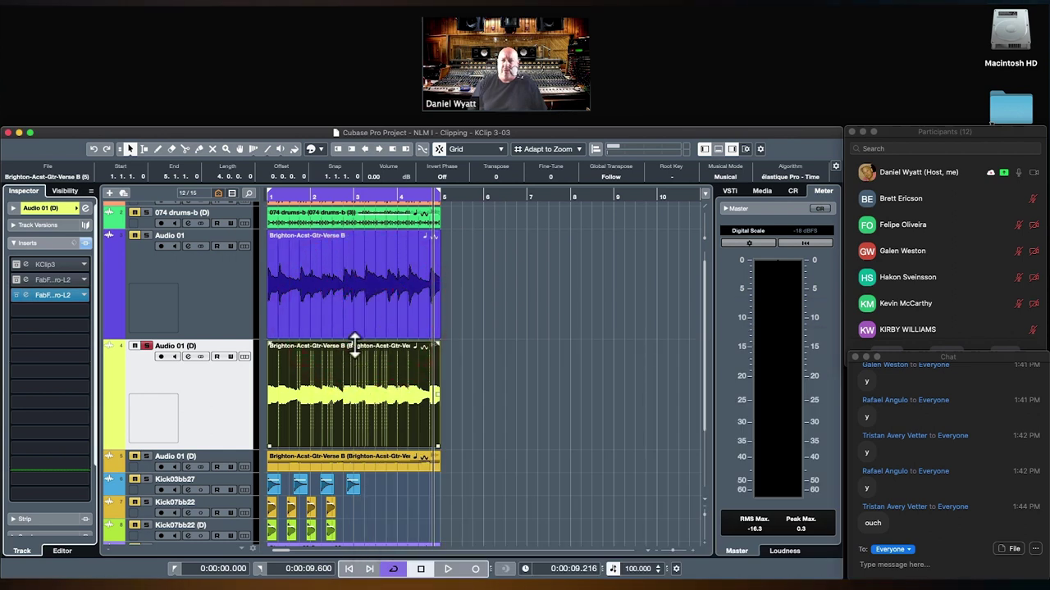
pyautogui.press('h')
pyautogui.press('h')
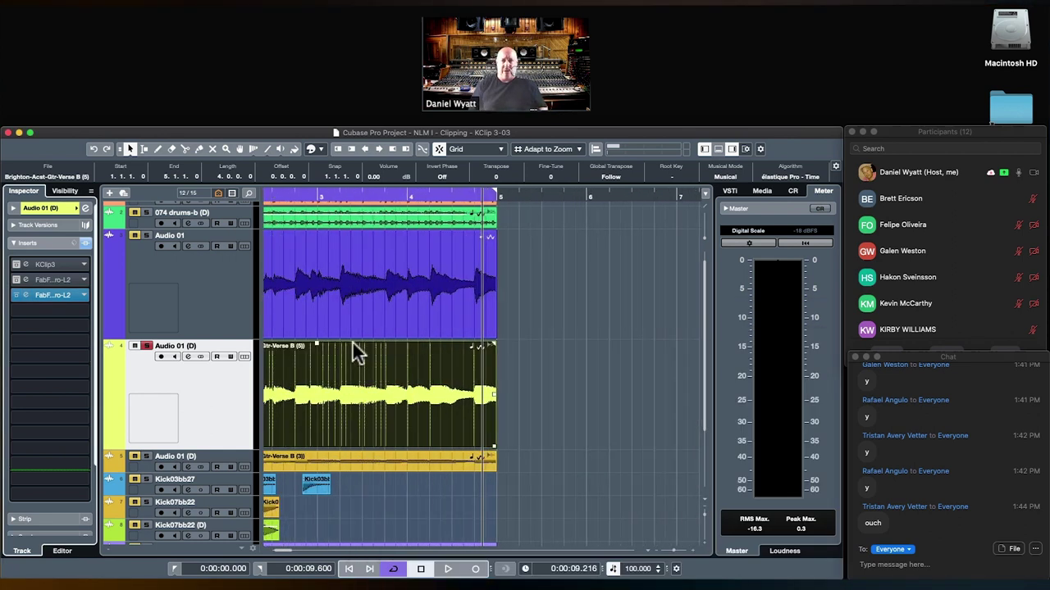
pyautogui.hotkey('shift', 'h')
pyautogui.hotkey('shift', 'h')
pyautogui.hotkey('shift', 'h')
pyautogui.hotkey('shift', 'h')
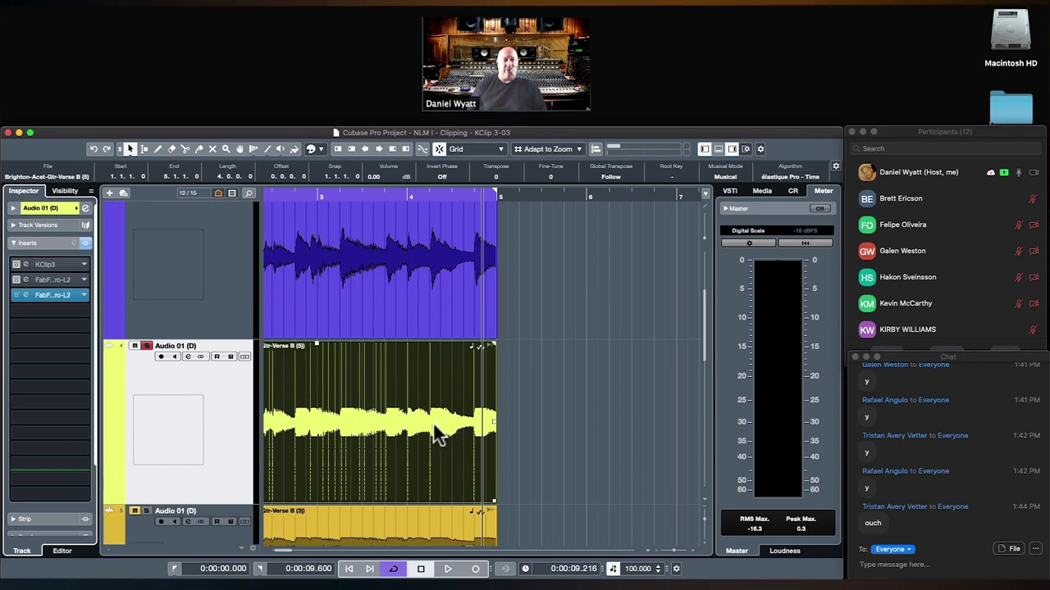
pyautogui.click(436, 297)
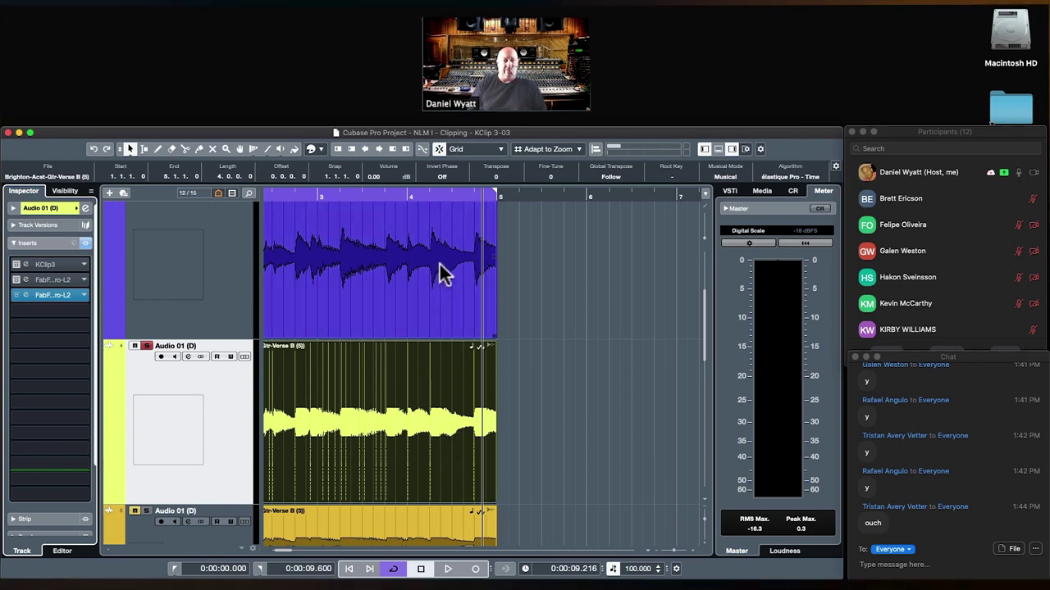
pyautogui.click(438, 427)
pyautogui.click(418, 258)
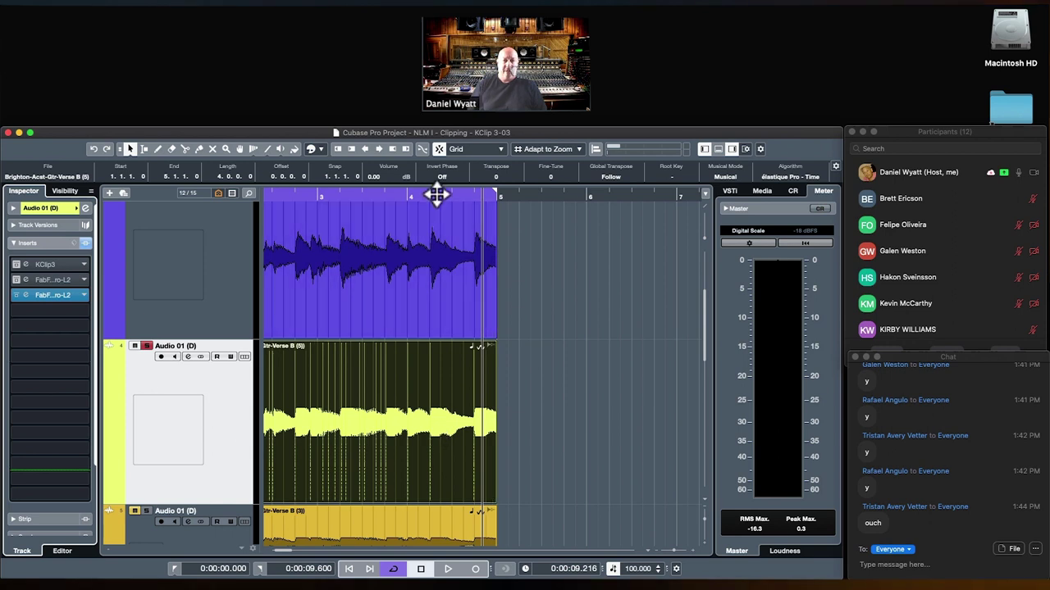
pyautogui.moveTo(429, 194); pyautogui.dragTo(432, 241)
pyautogui.click(341, 463)
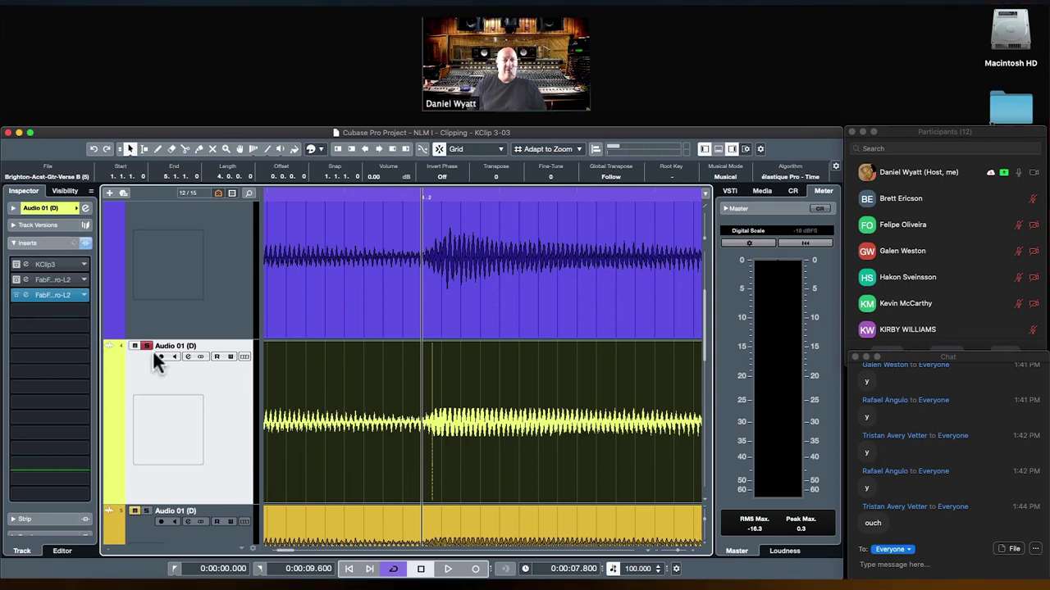
# Bypass the active FabFilter Pro-L 2 insert on the yellow Audio 01 (D) track and briefly play the offline-processed guitar loop.
pyautogui.click(26, 294)
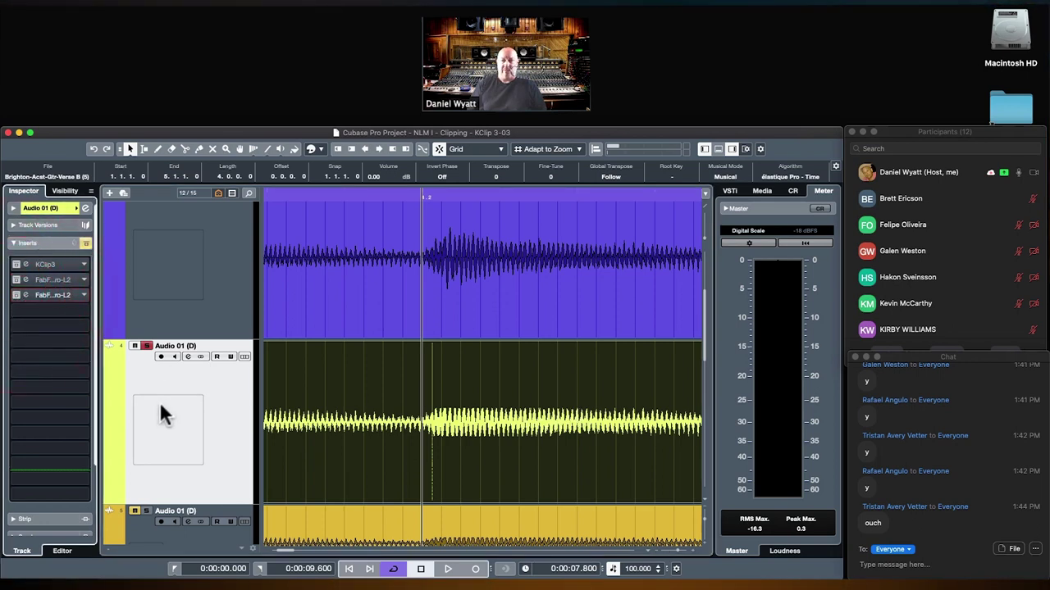
pyautogui.click(222, 404)
pyautogui.click(223, 434)
pyautogui.press('space')
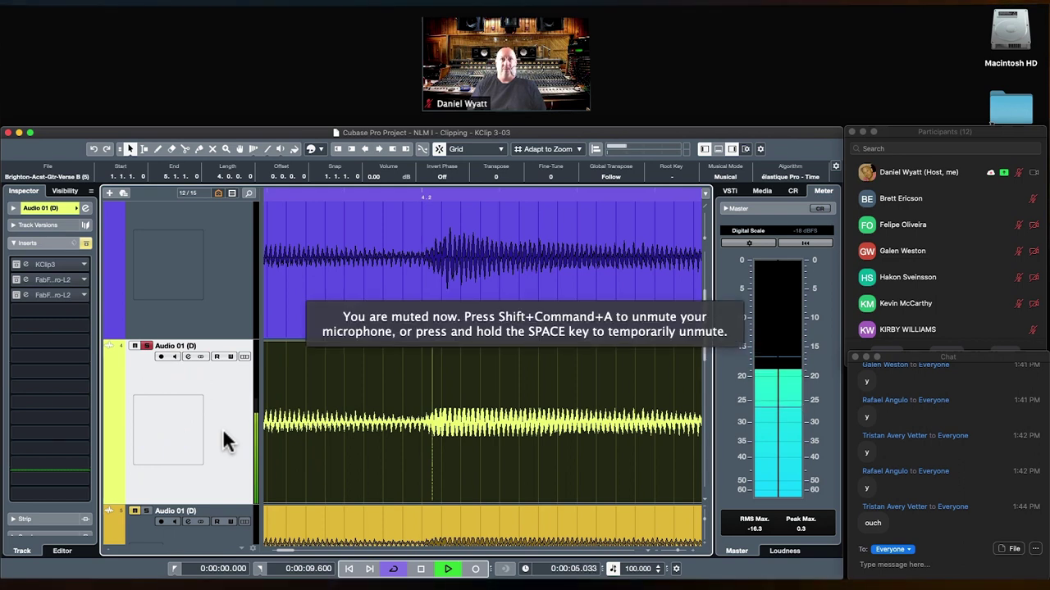
pyautogui.press('space')
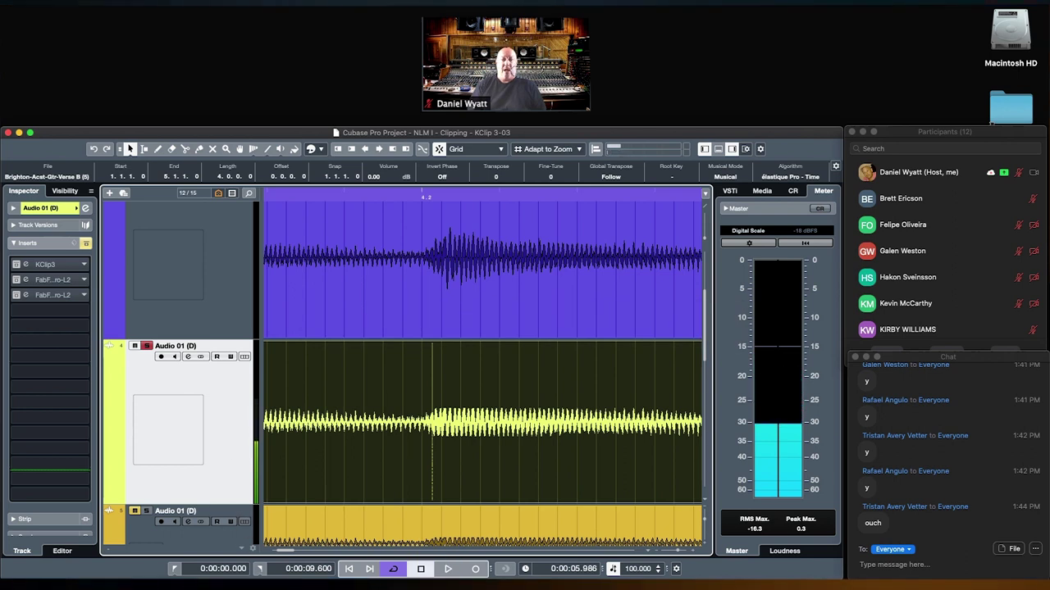